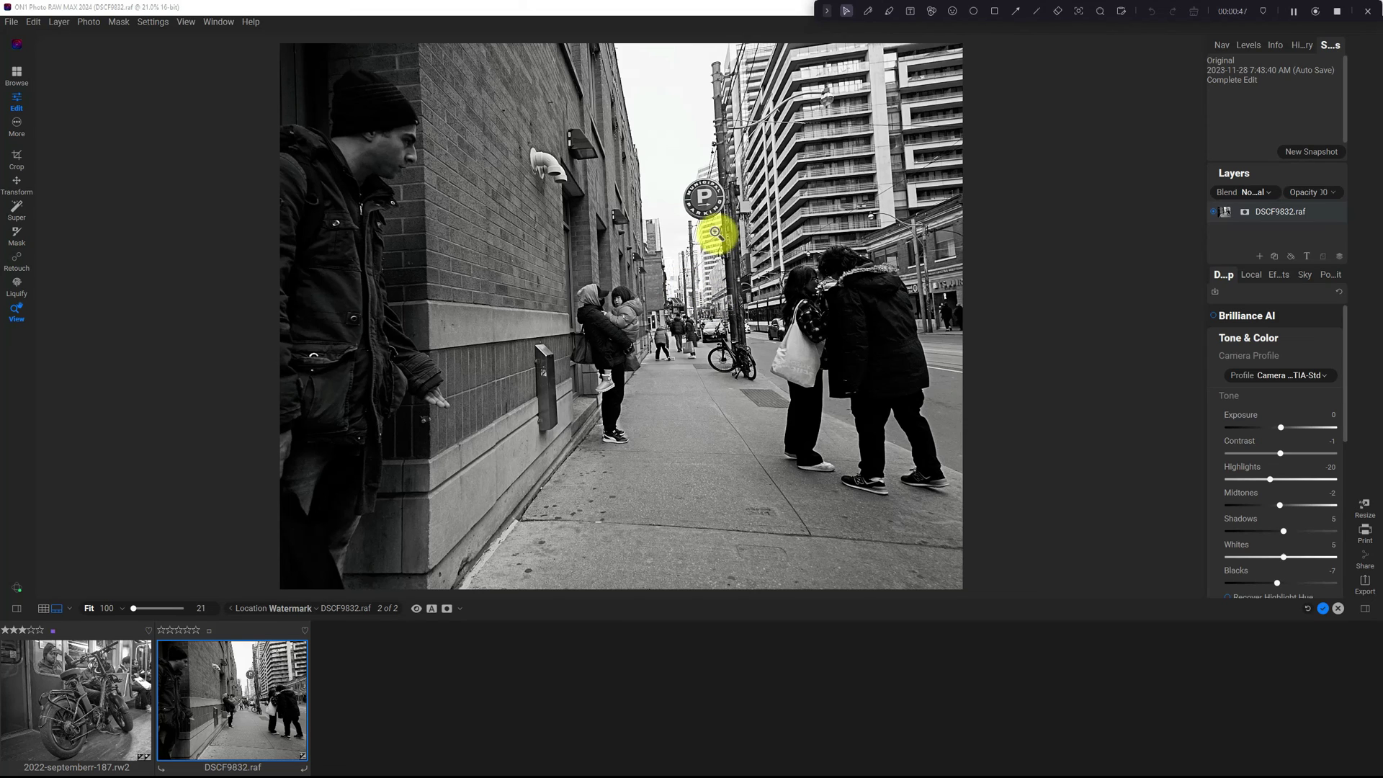
In Export, drop the 2000px JPG to Desk preset, disable file naming, and keep prompting for a destination
click(1365, 585)
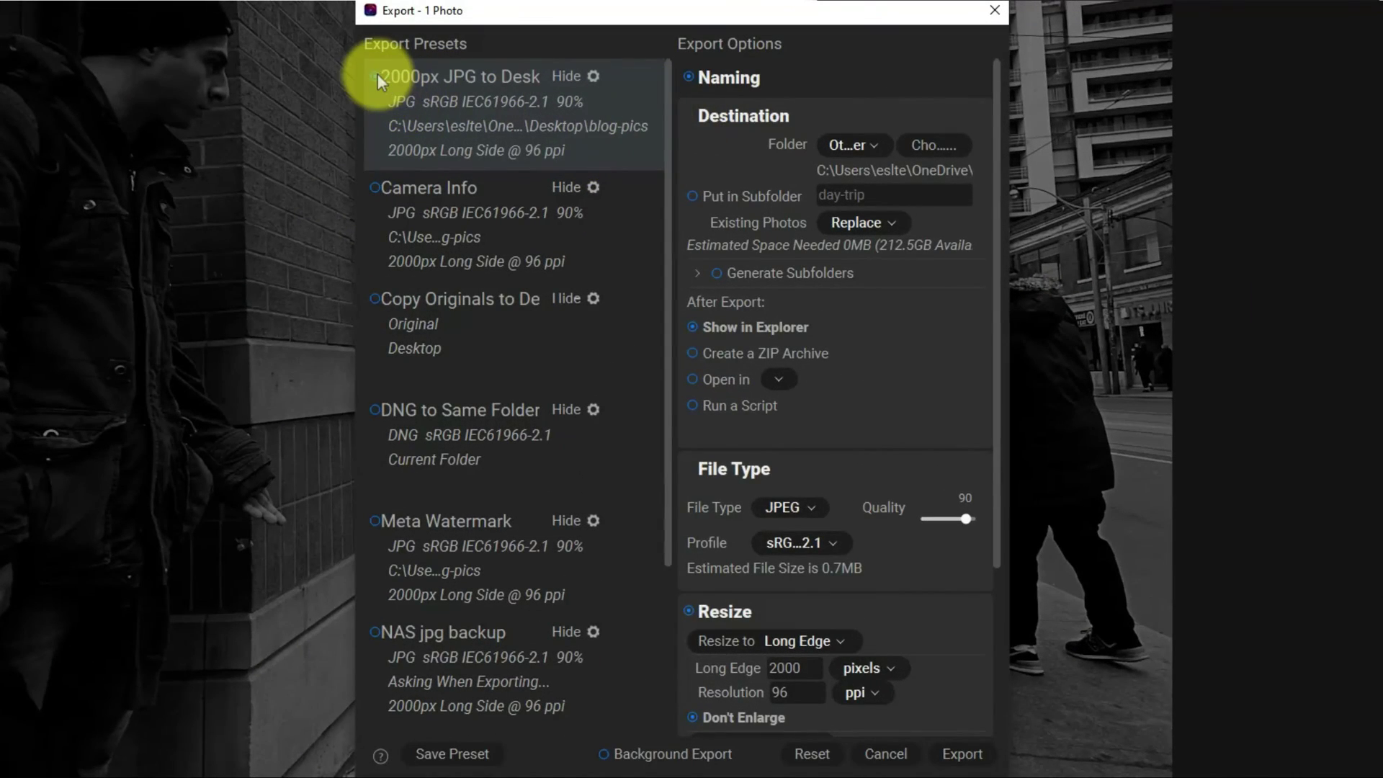
click(376, 75)
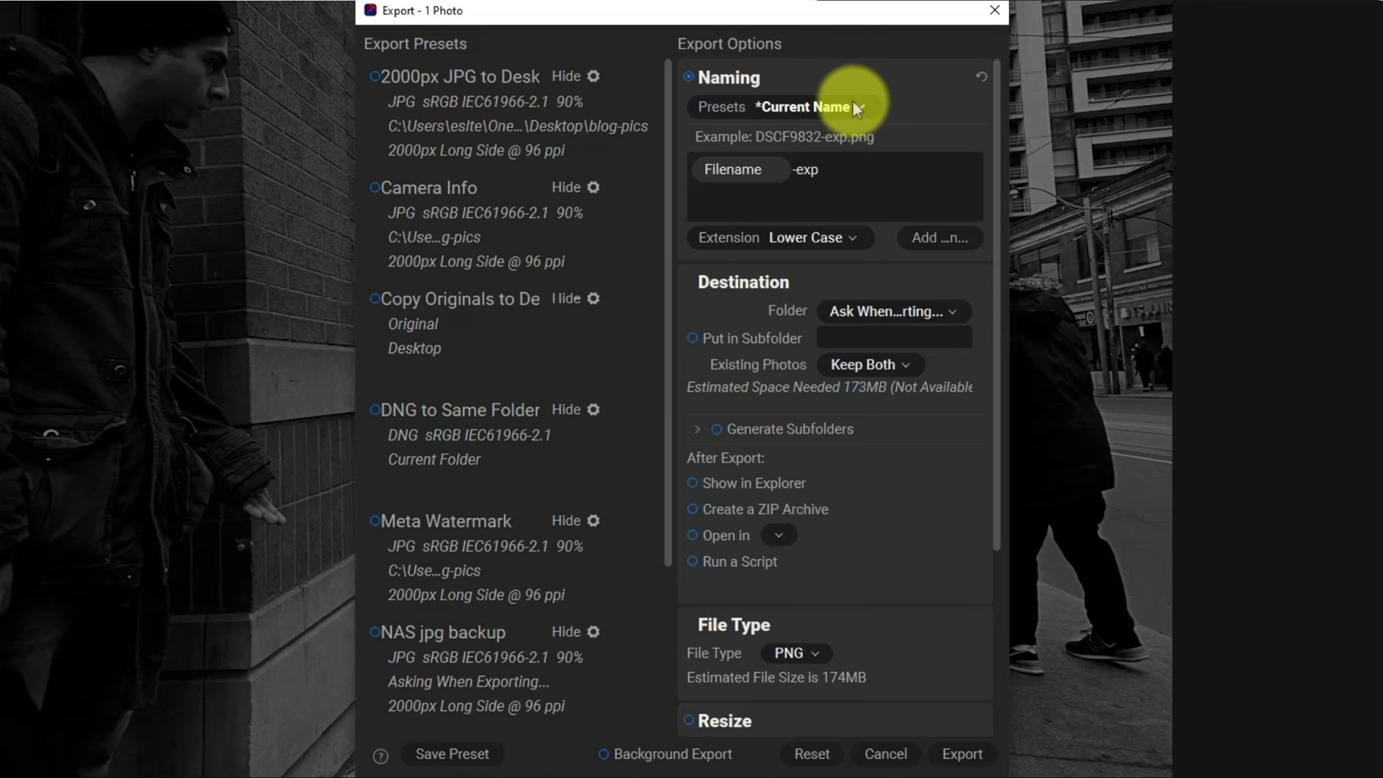
click(688, 77)
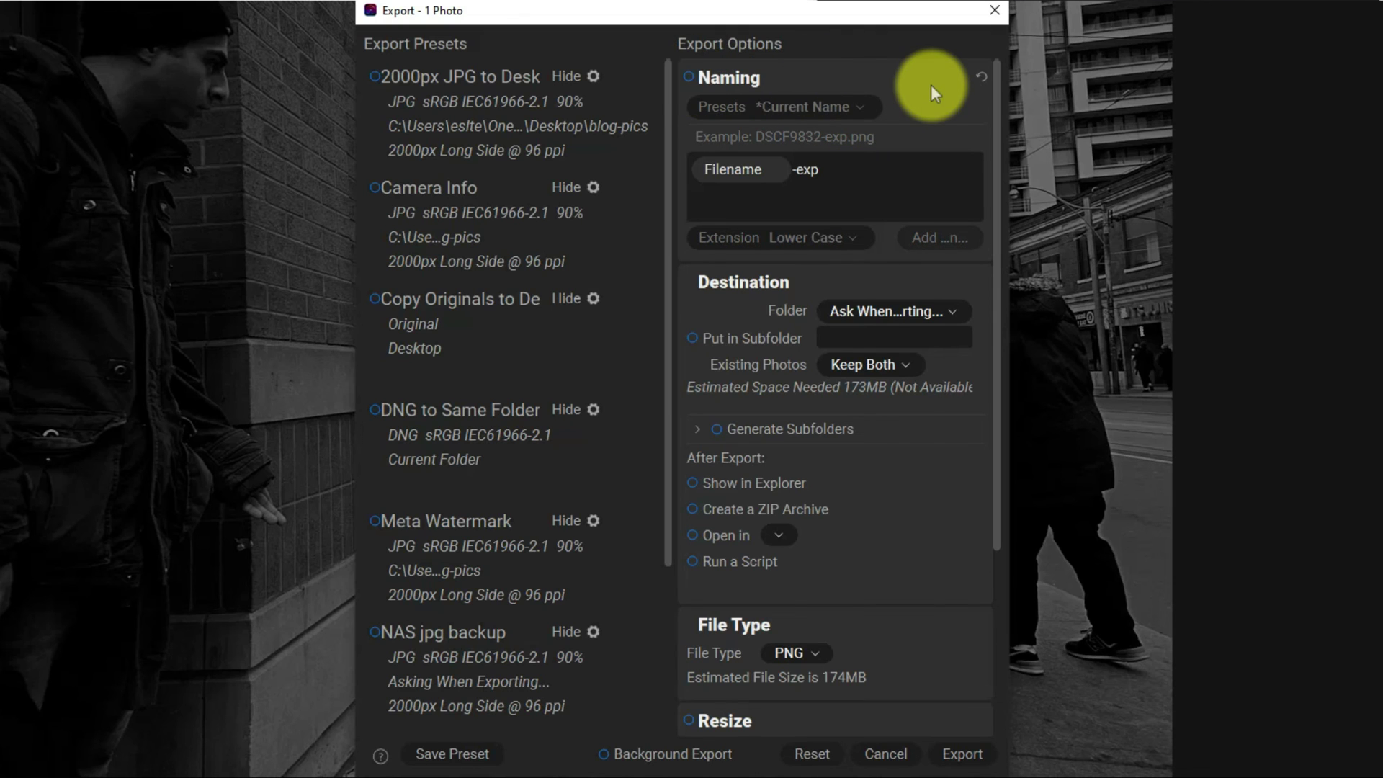
scroll(905, 263, down, 1)
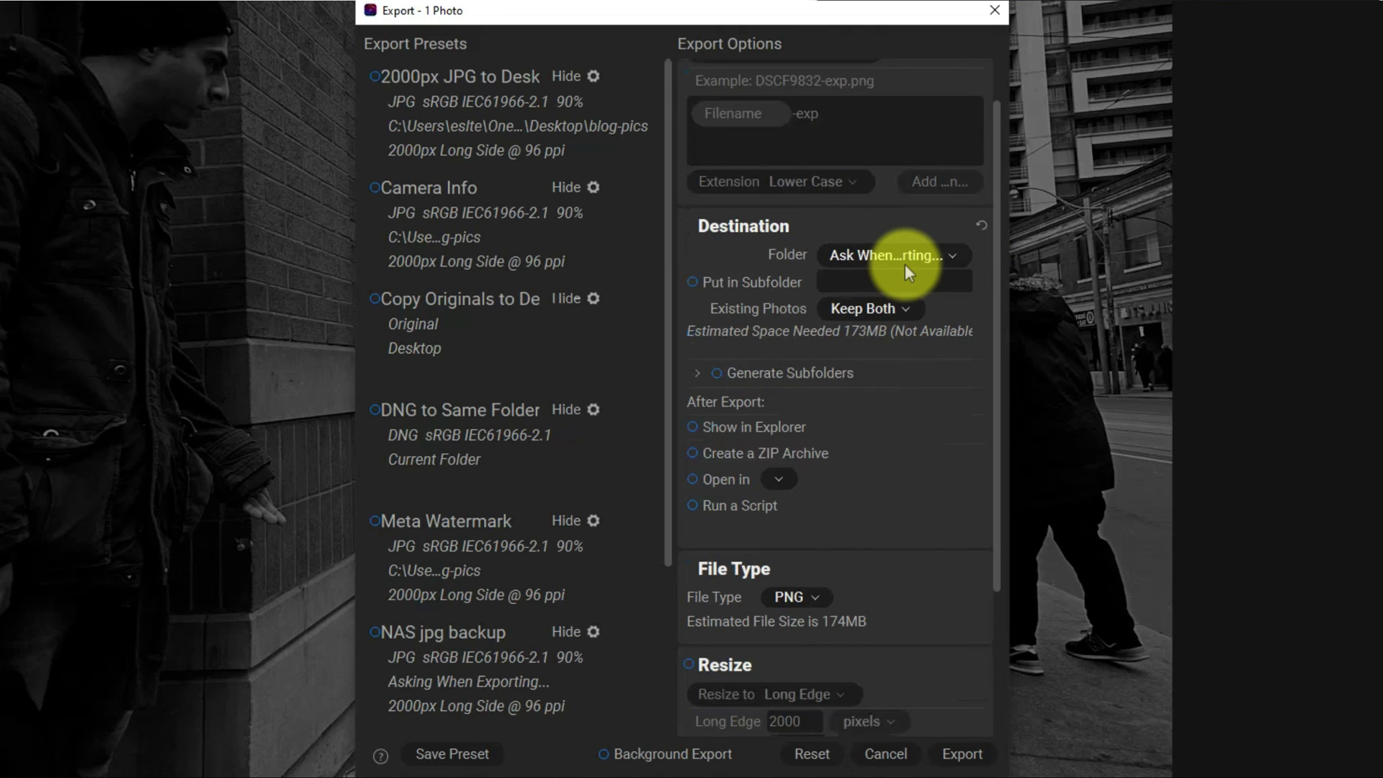
click(941, 254)
click(938, 256)
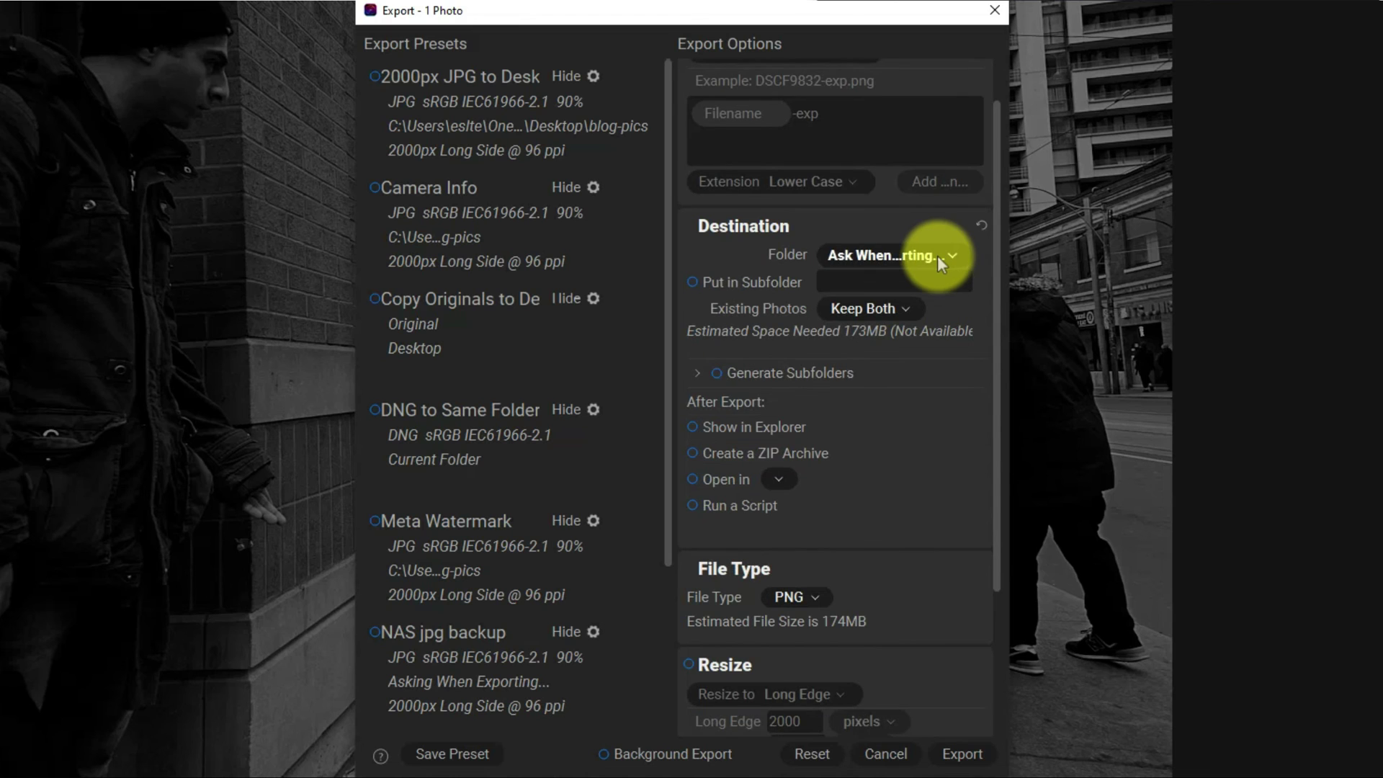
scroll(888, 335, down, 4)
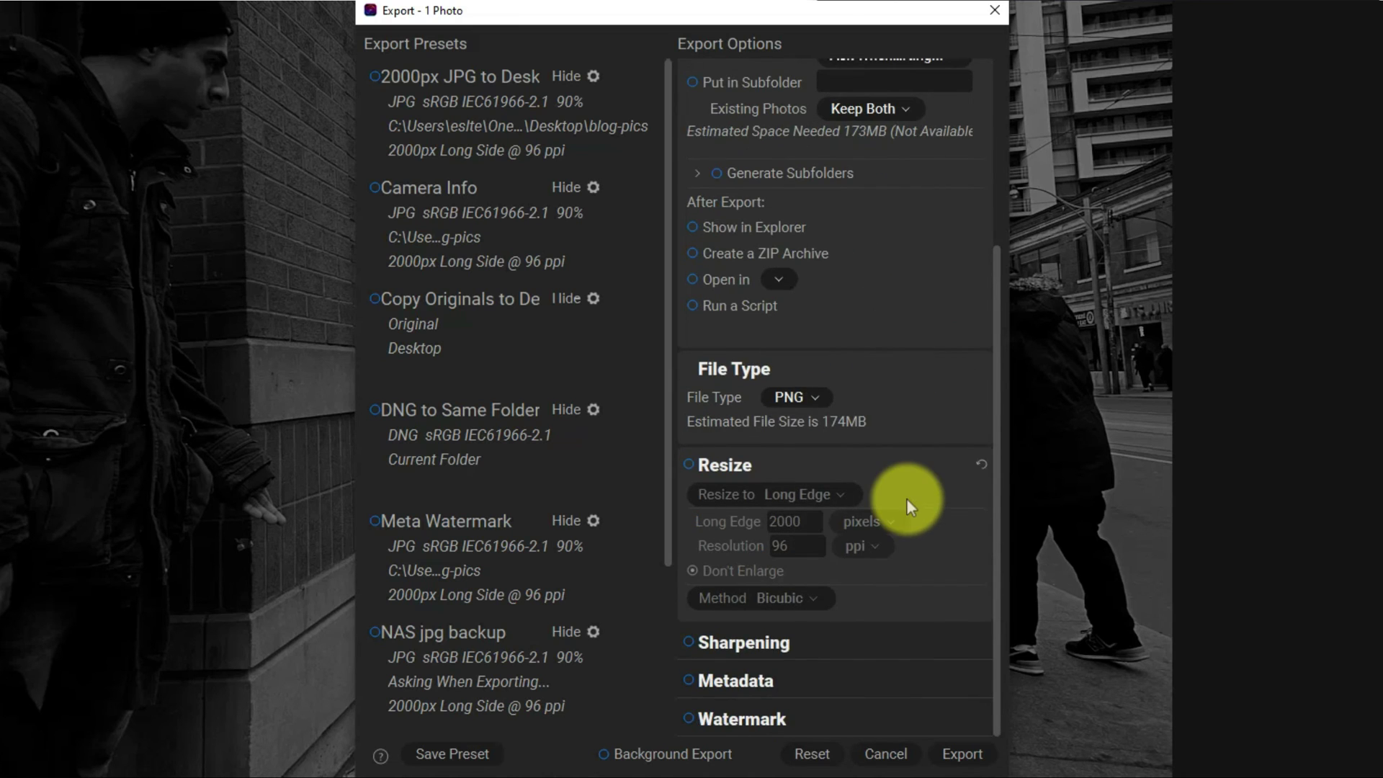
scroll(911, 503, up, 5)
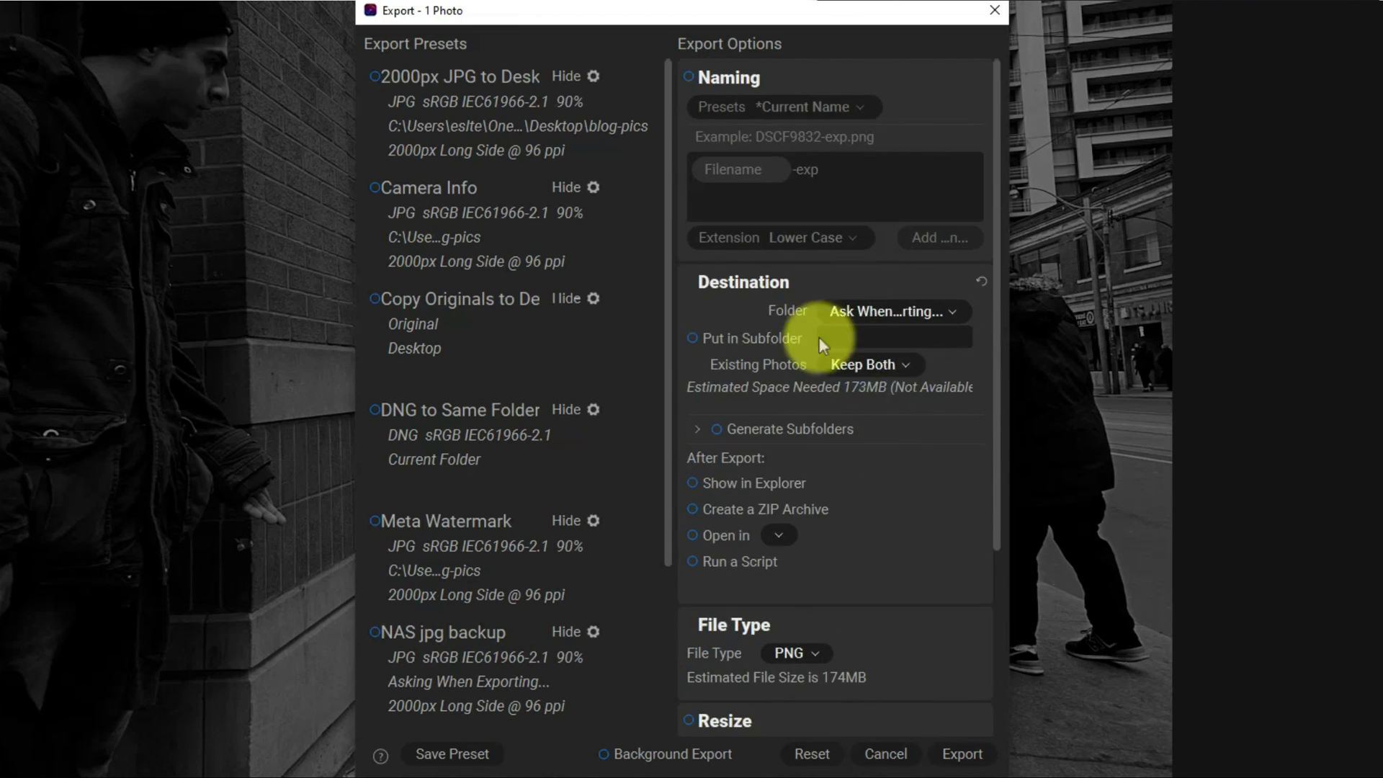
Turn on resizing to a 2000-pixel long edge and reveal the Watermark options
click(743, 88)
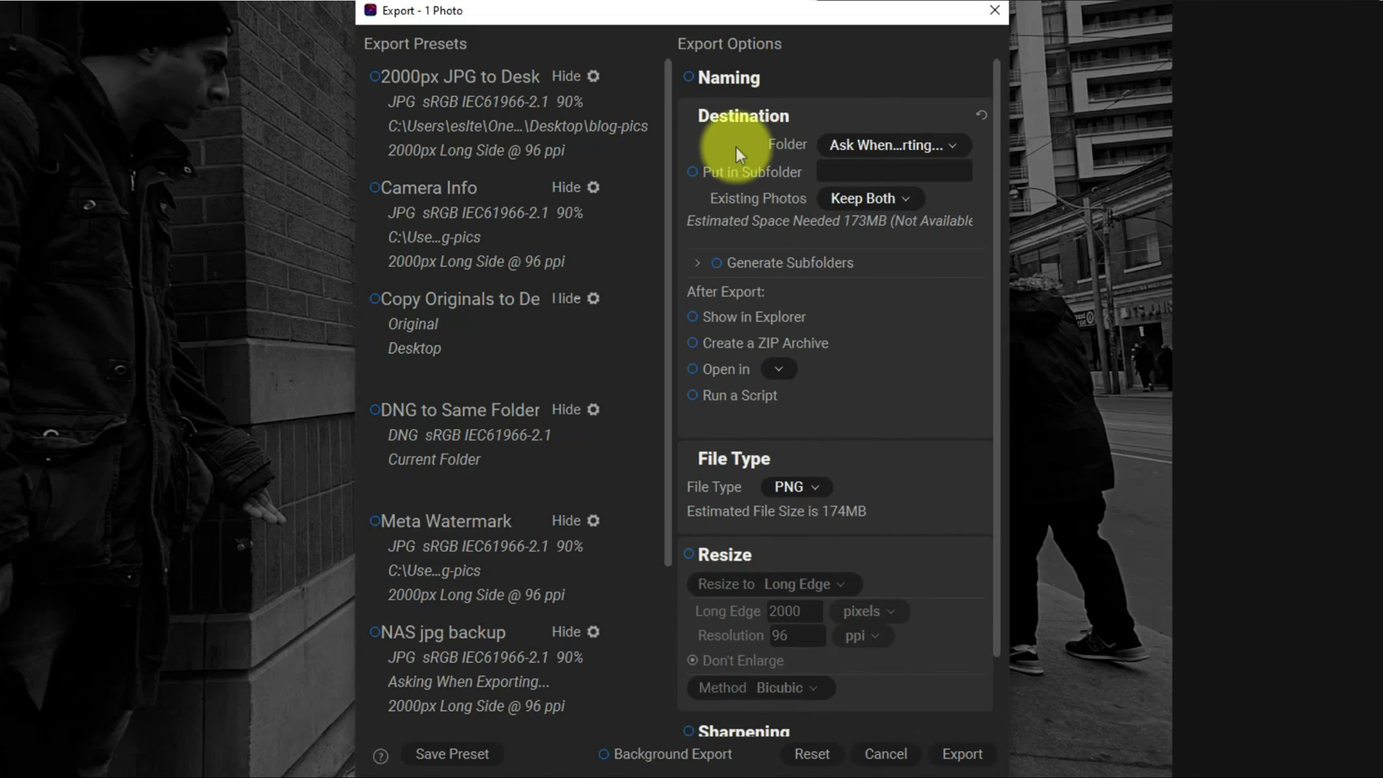
click(738, 119)
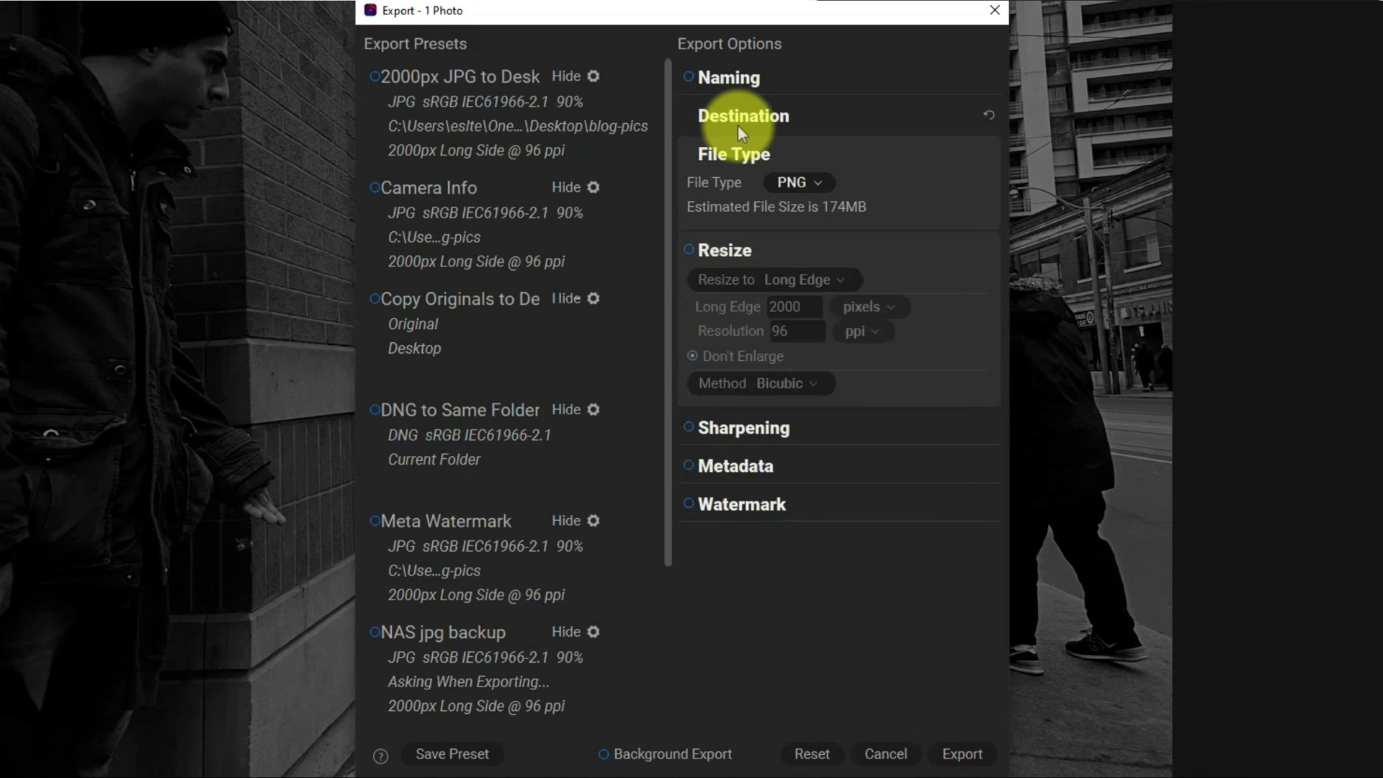
click(738, 249)
click(712, 243)
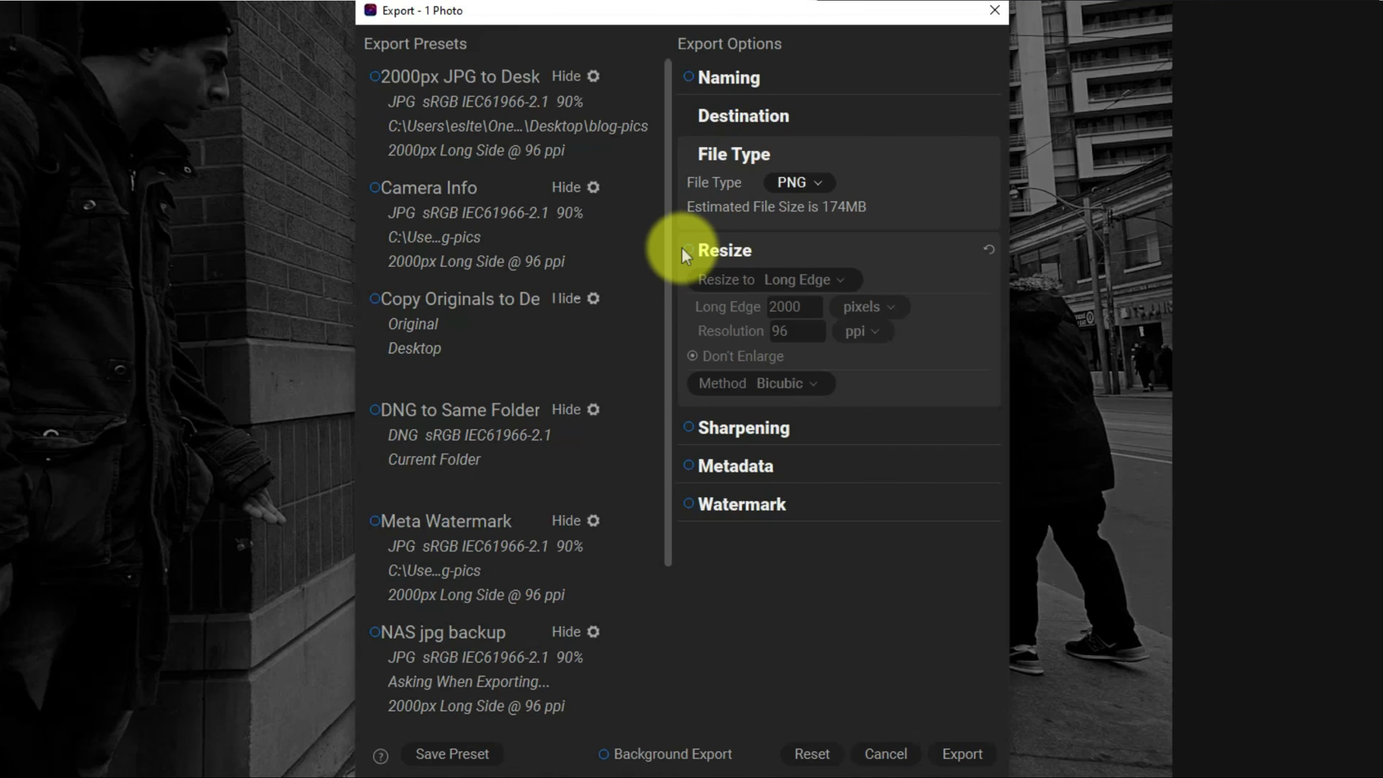
click(689, 249)
click(839, 249)
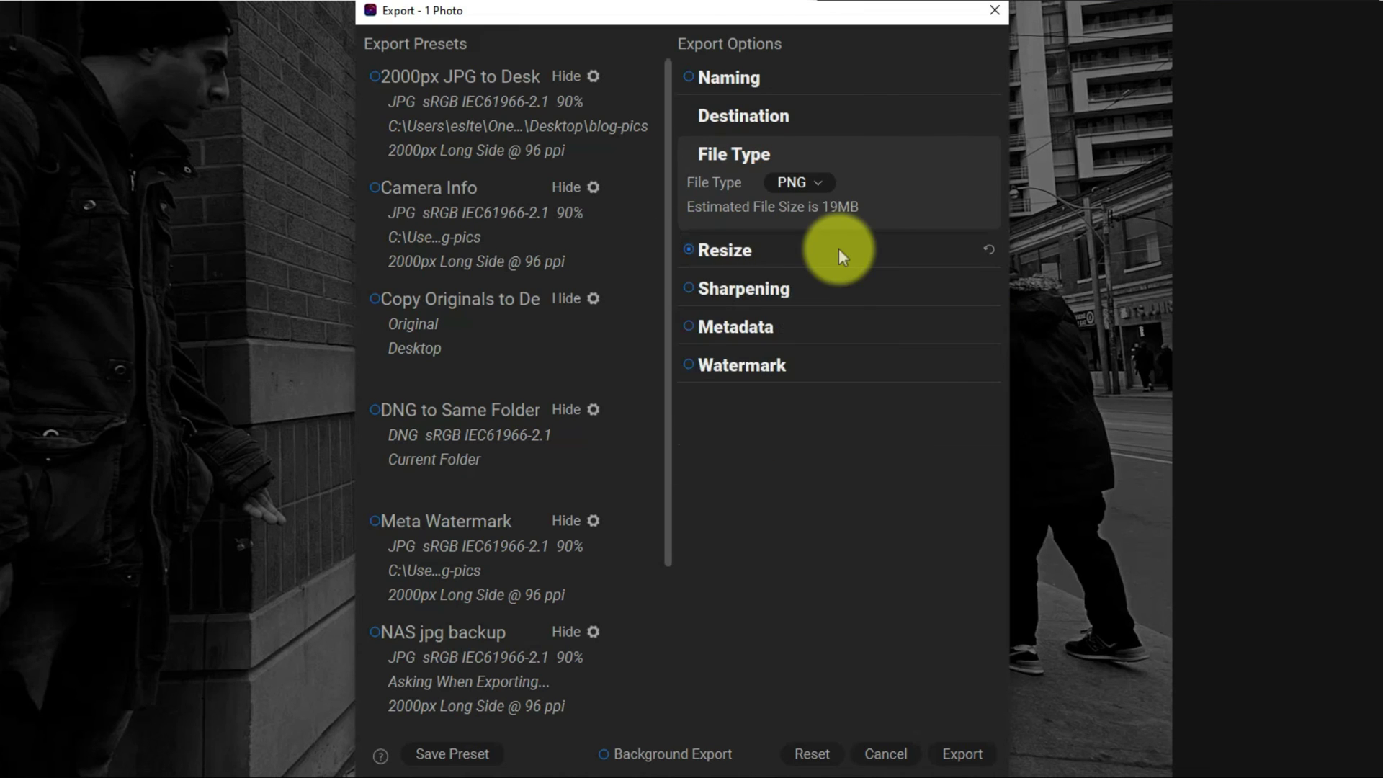
click(771, 364)
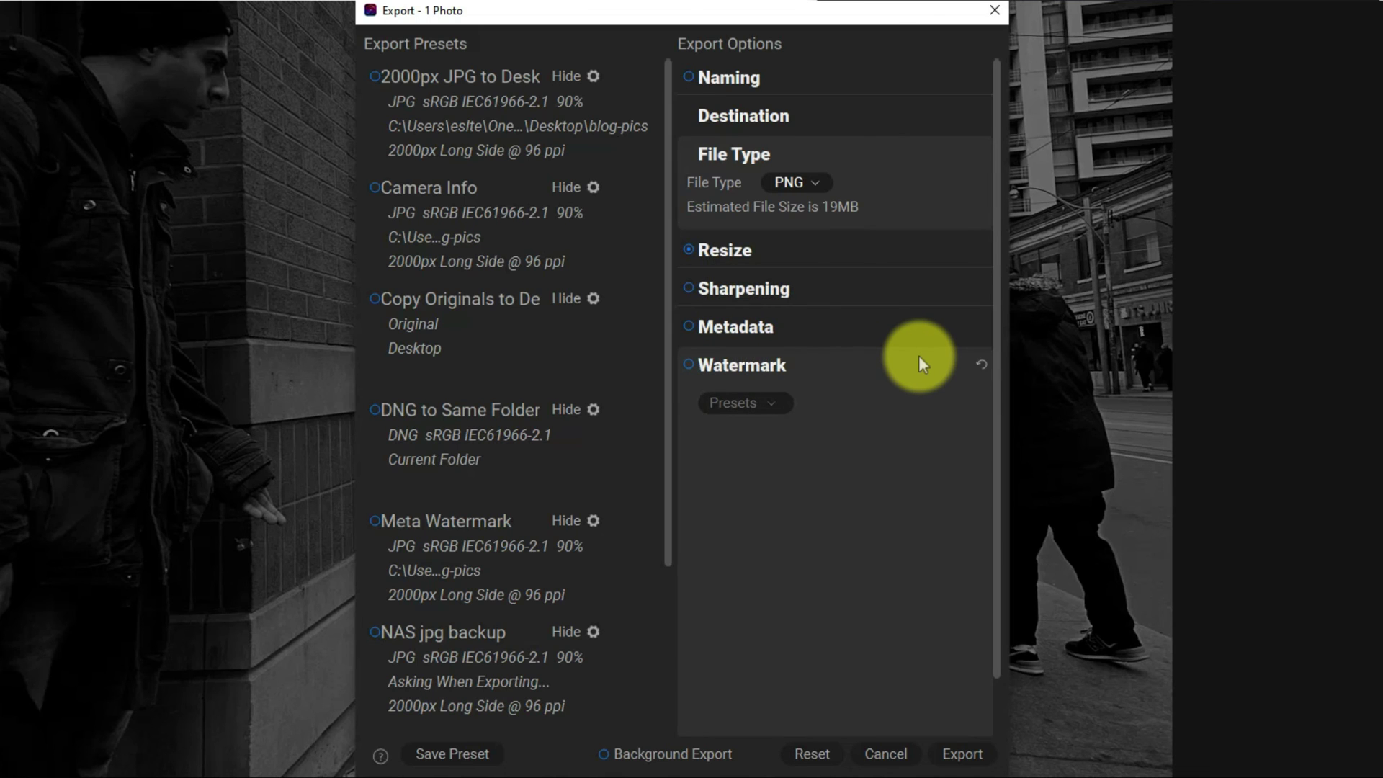
scroll(893, 400, down, 1)
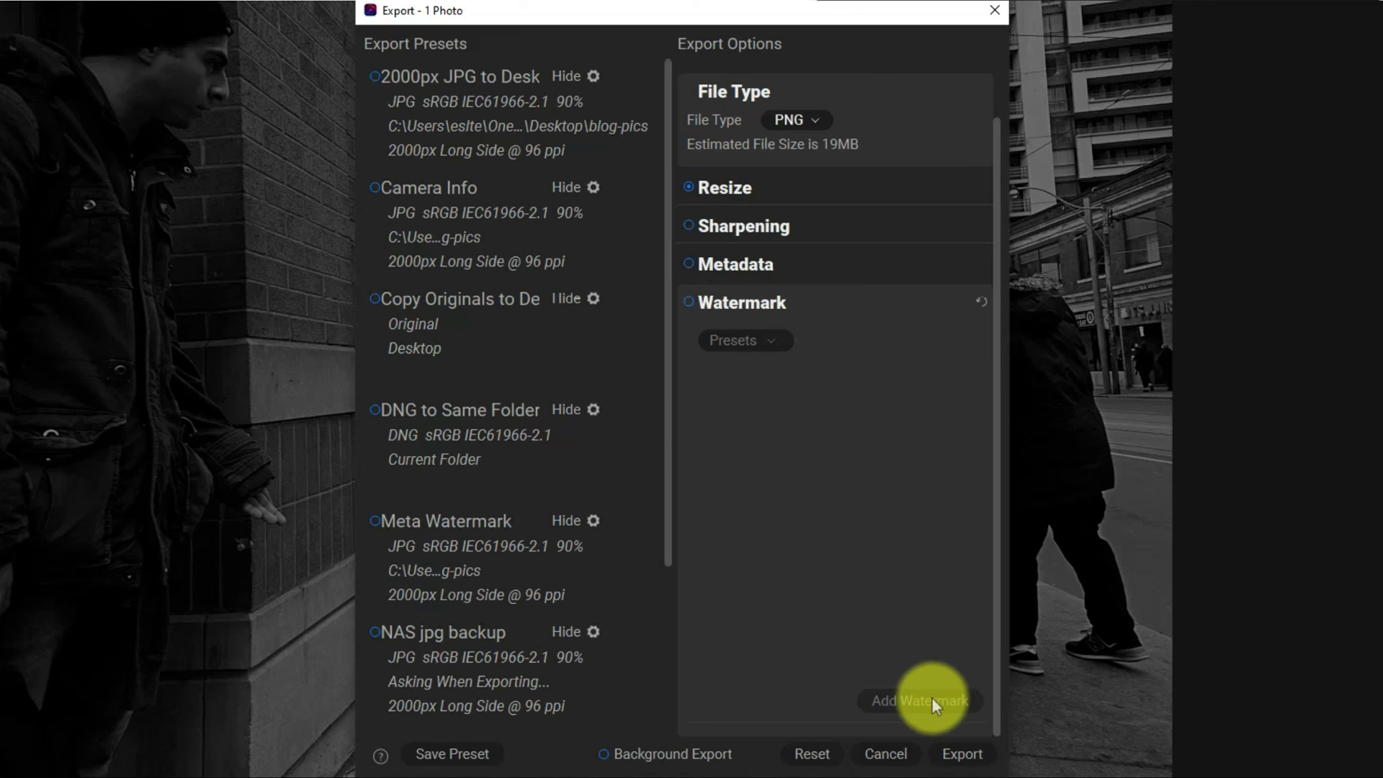
Enable Watermark, add a Text Watermark, and select its 'Your Text' placeholder
click(687, 302)
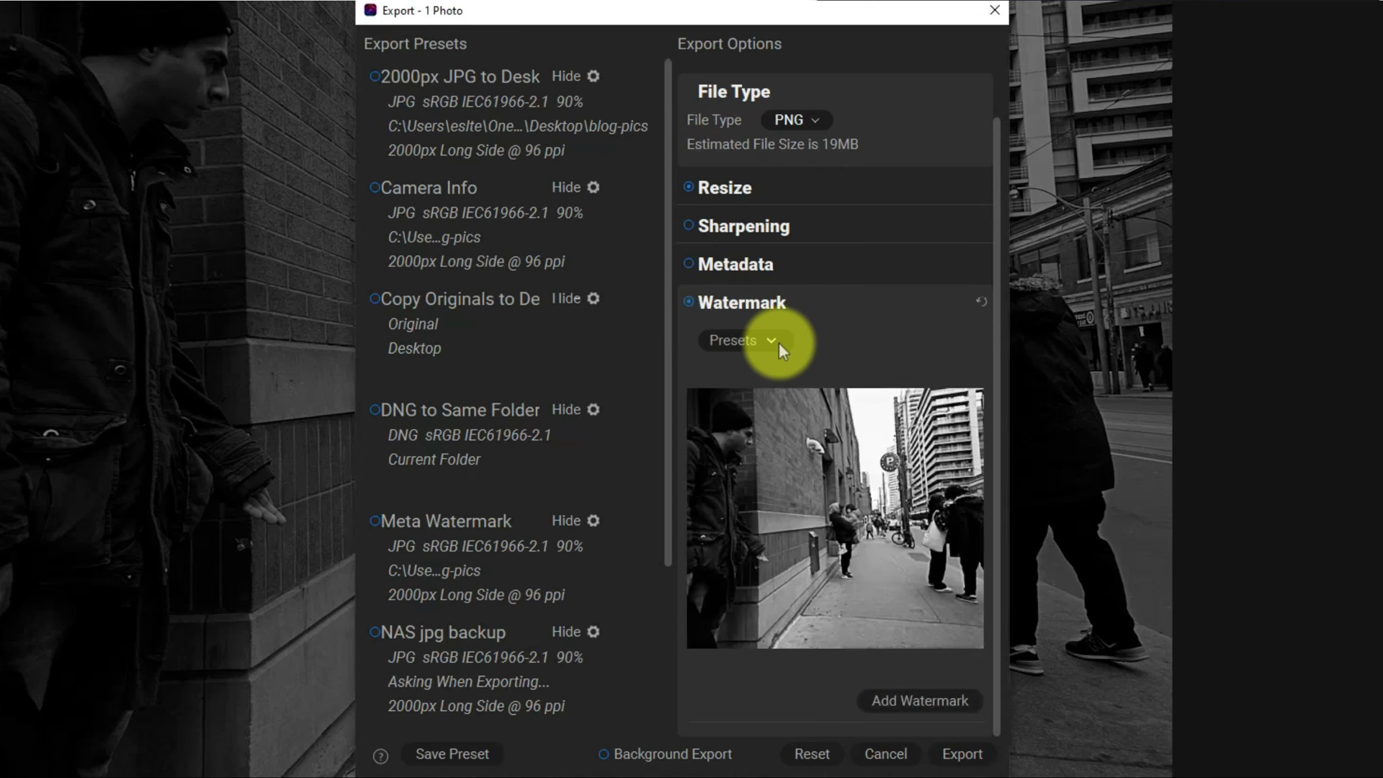
click(918, 698)
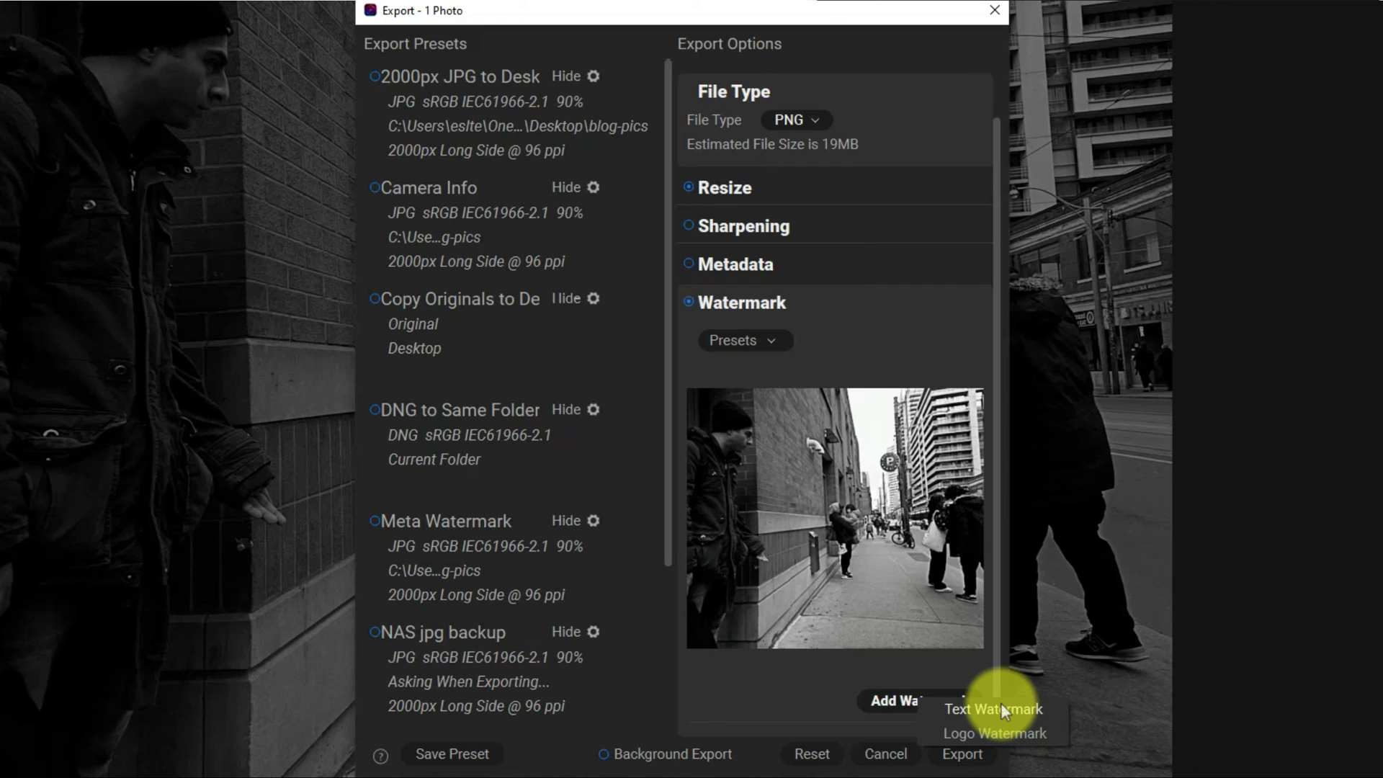
click(1001, 709)
scroll(959, 654, down, 2)
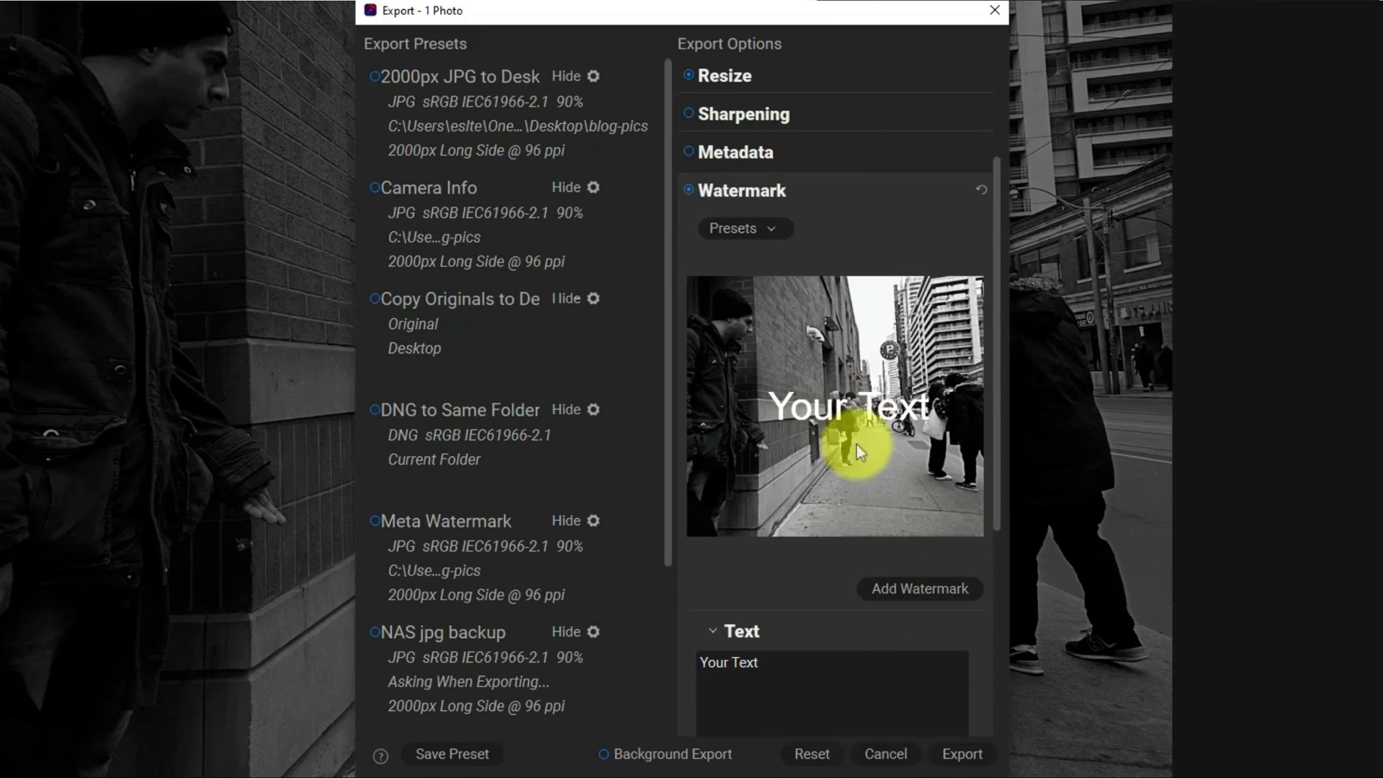
drag(763, 662, 699, 661)
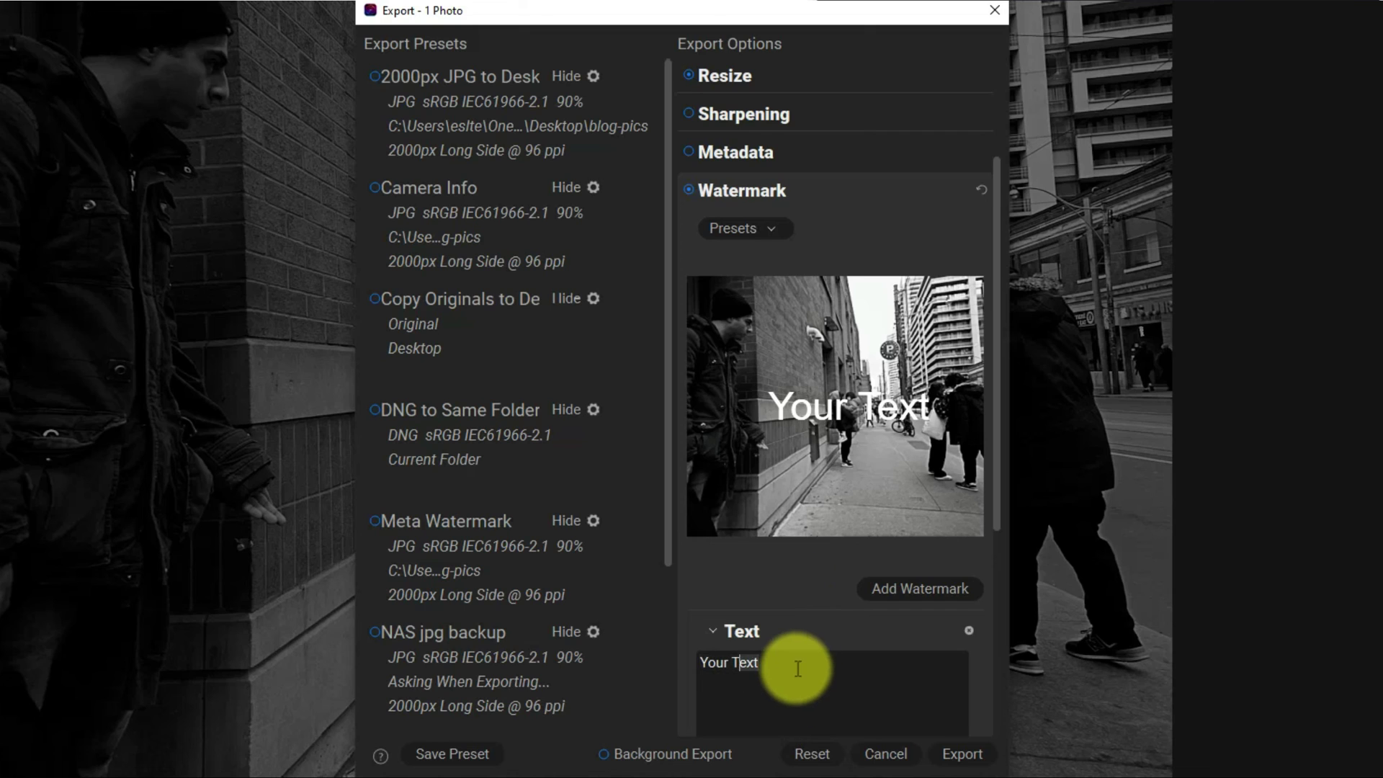
Replace the placeholder with a © line and the photographer's name, in Brush Script MT
text(©)
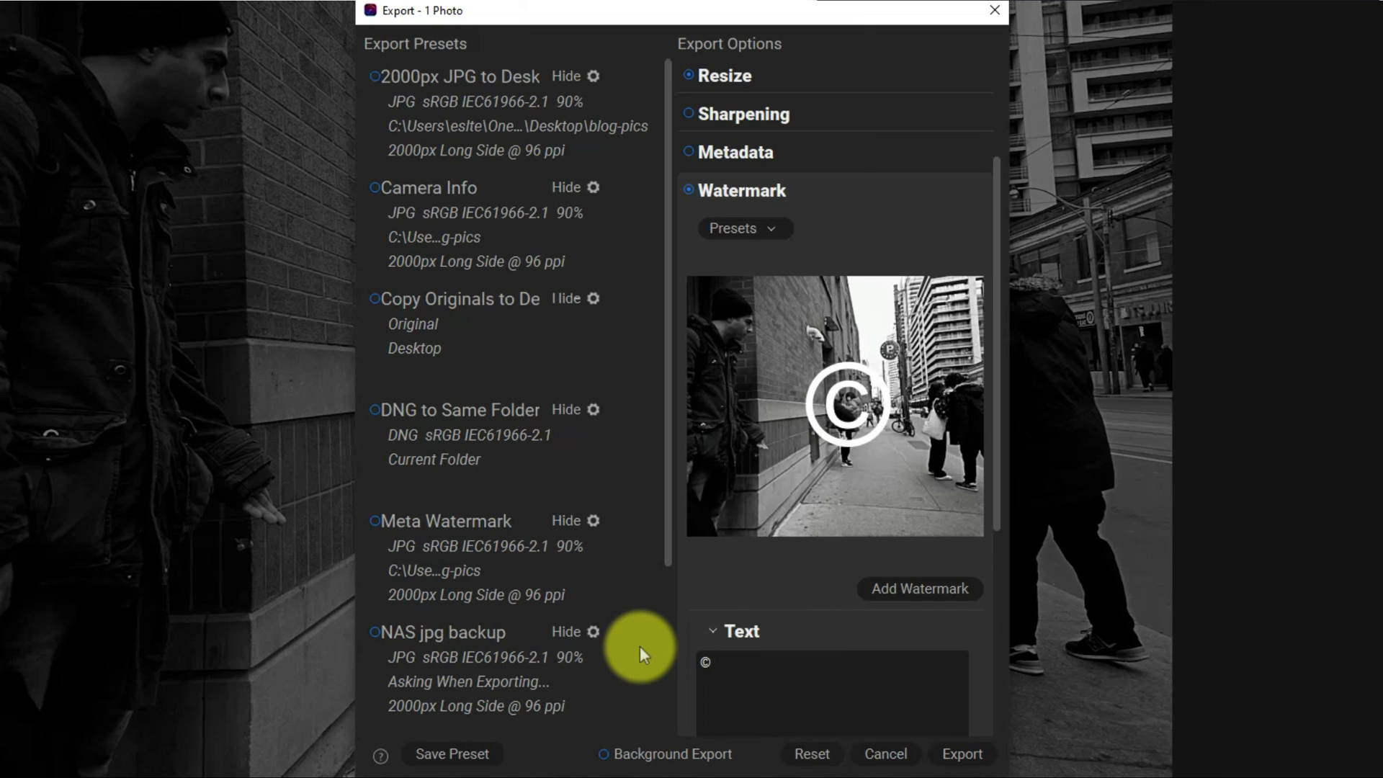
text( Sean Smi)
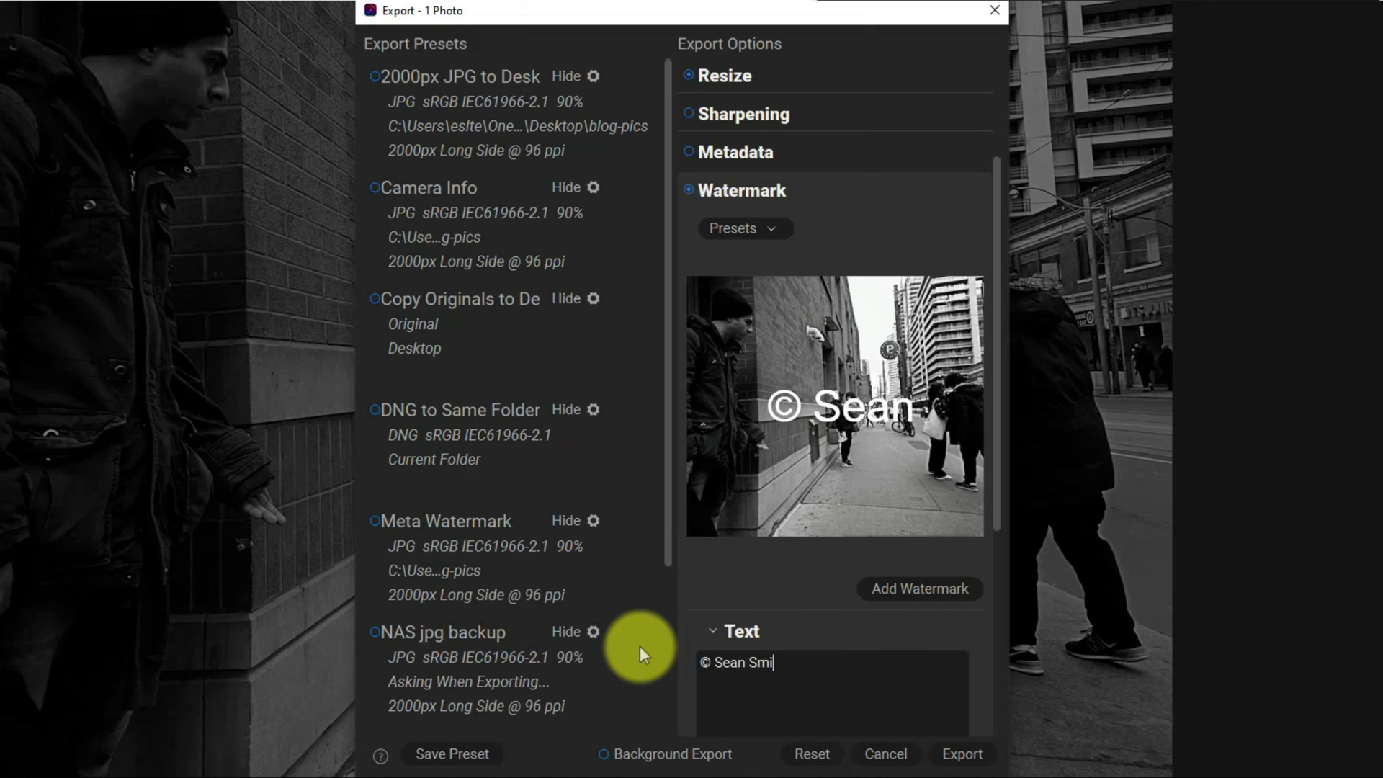
text(th)
scroll(840, 591, down, 3)
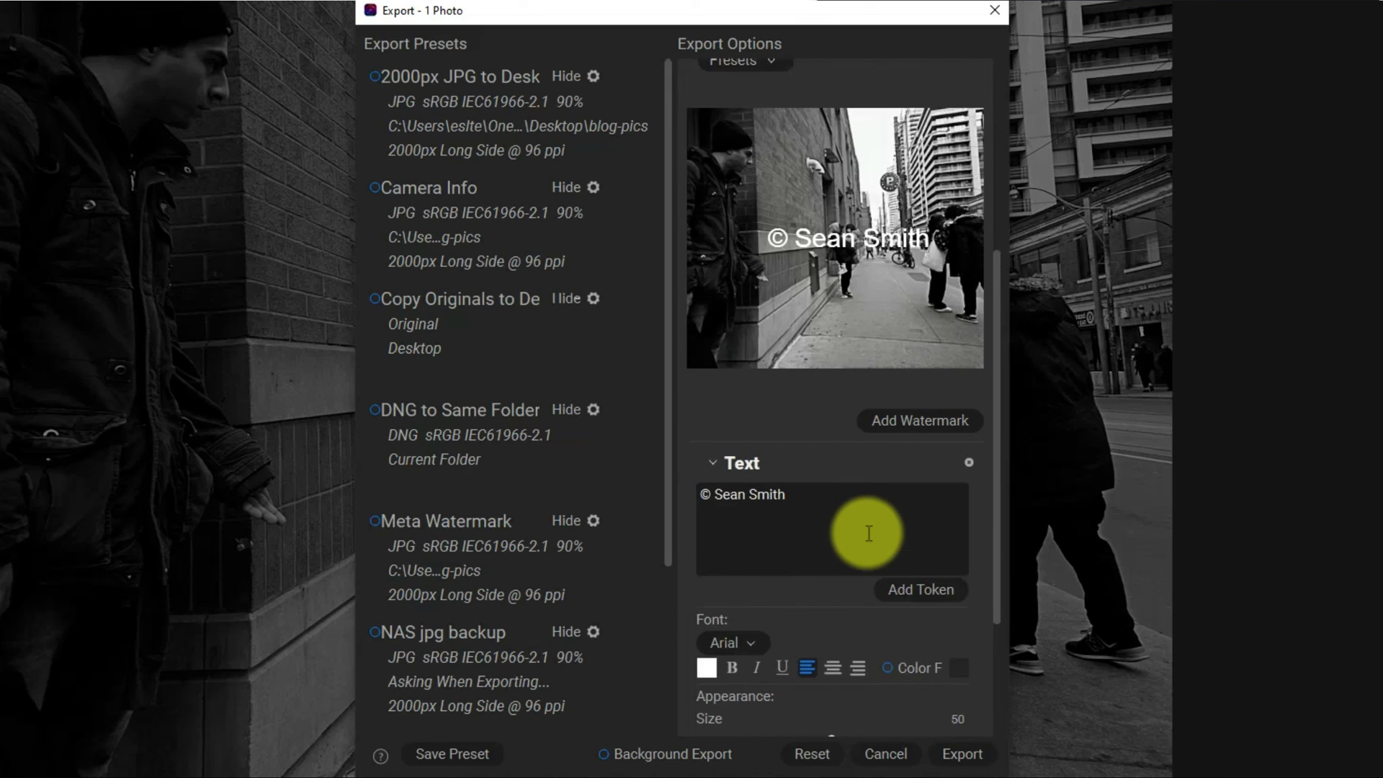
scroll(869, 534, down, 1)
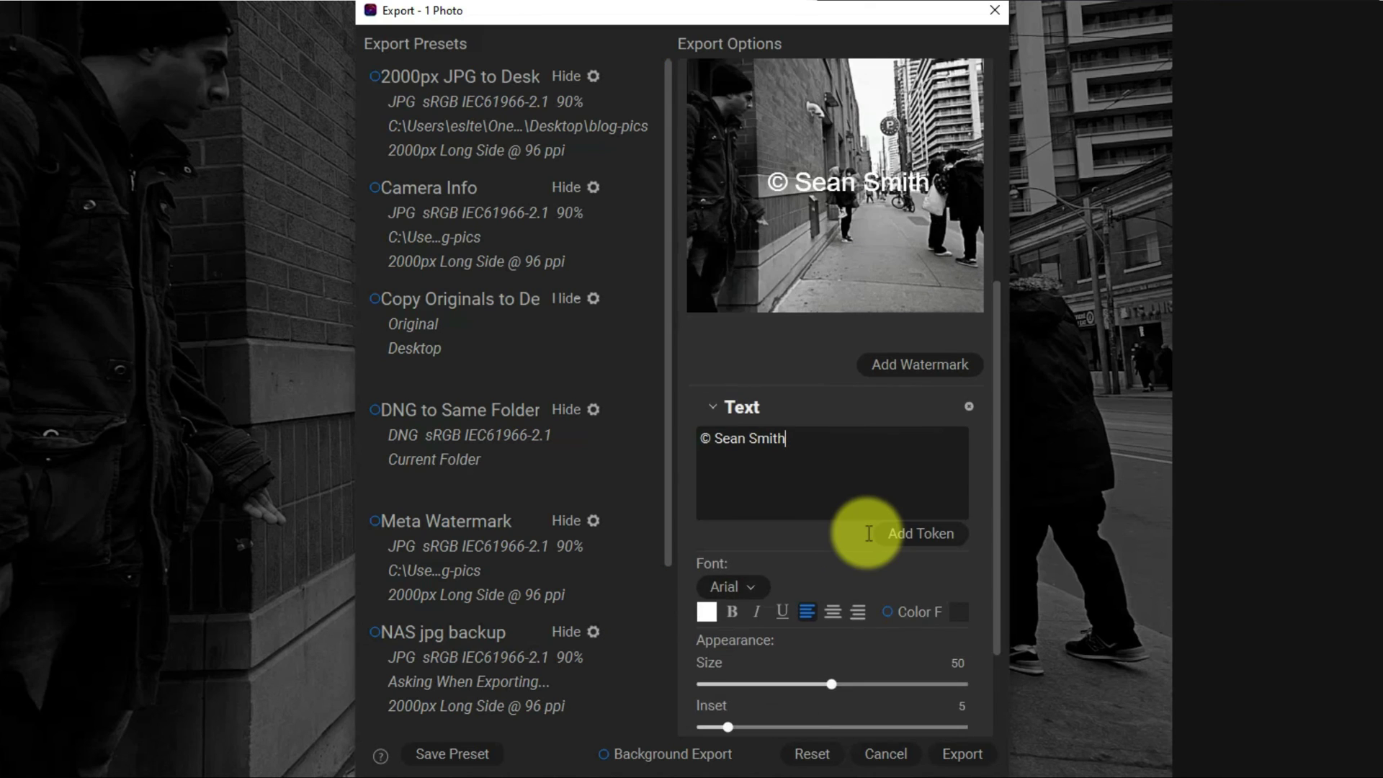
click(755, 586)
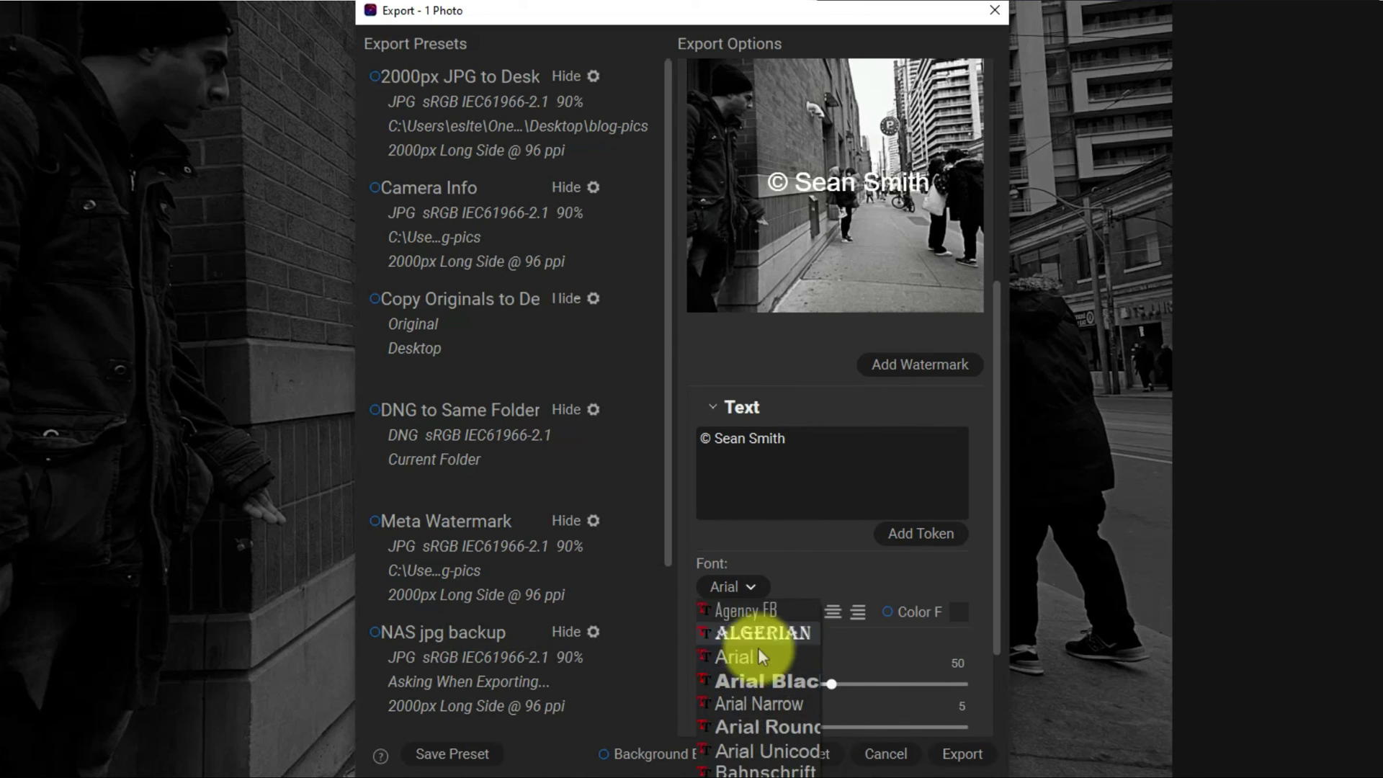
scroll(759, 677, down, 6)
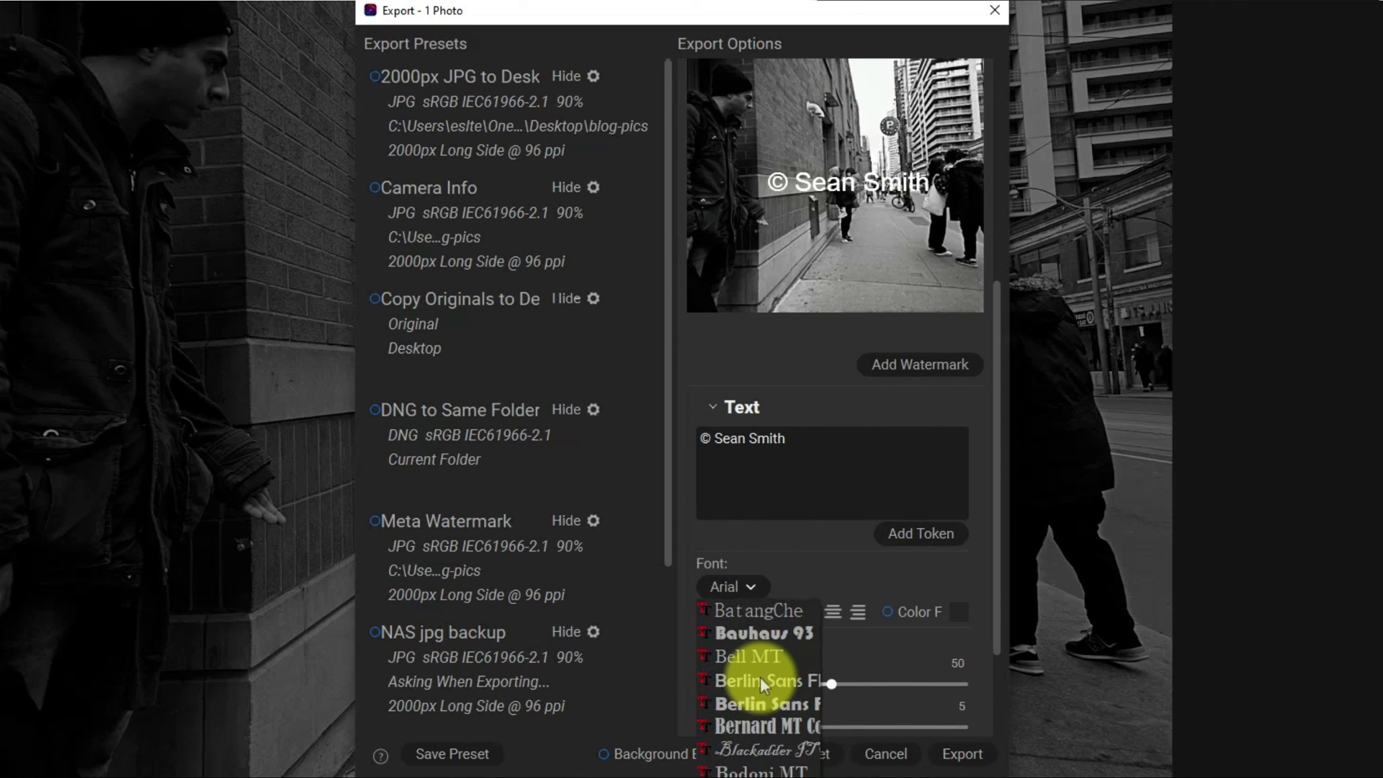
scroll(759, 676, down, 2)
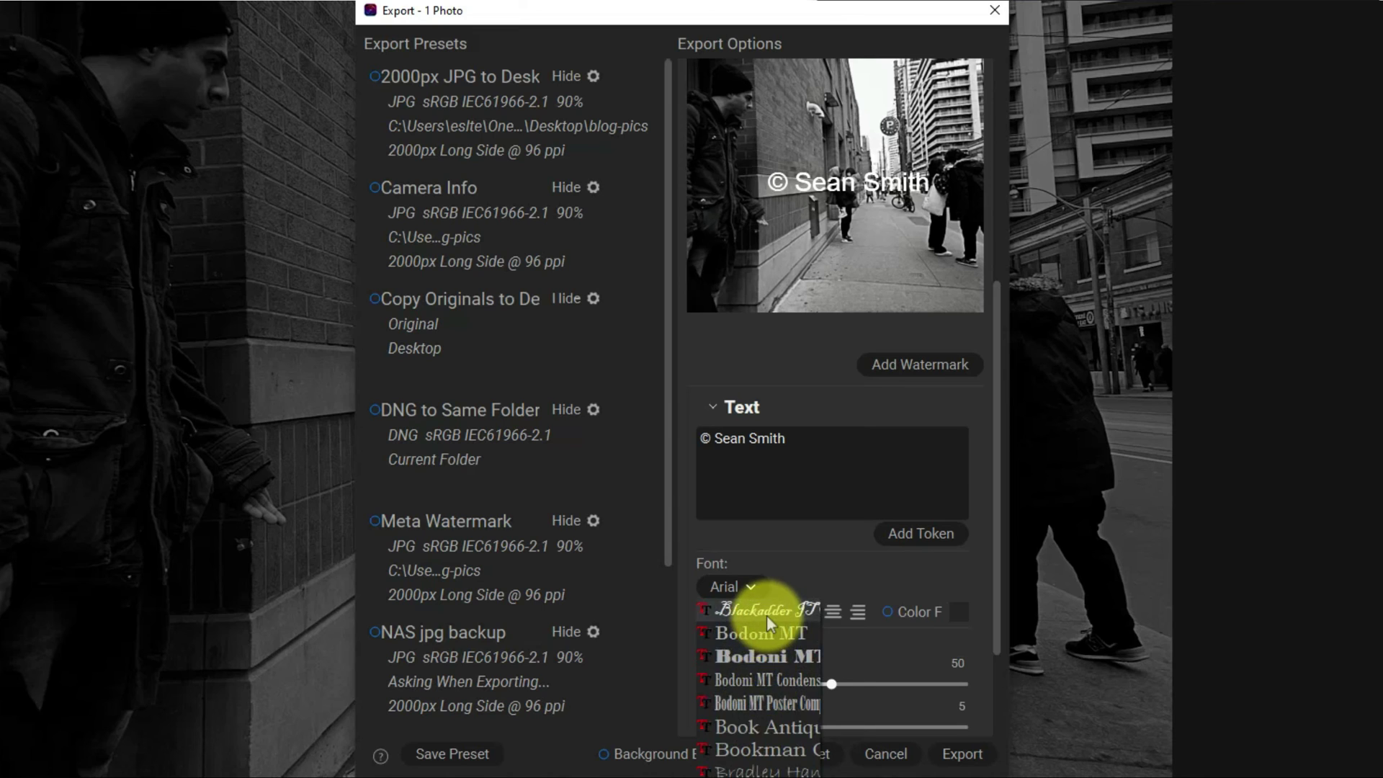
scroll(770, 683, down, 1)
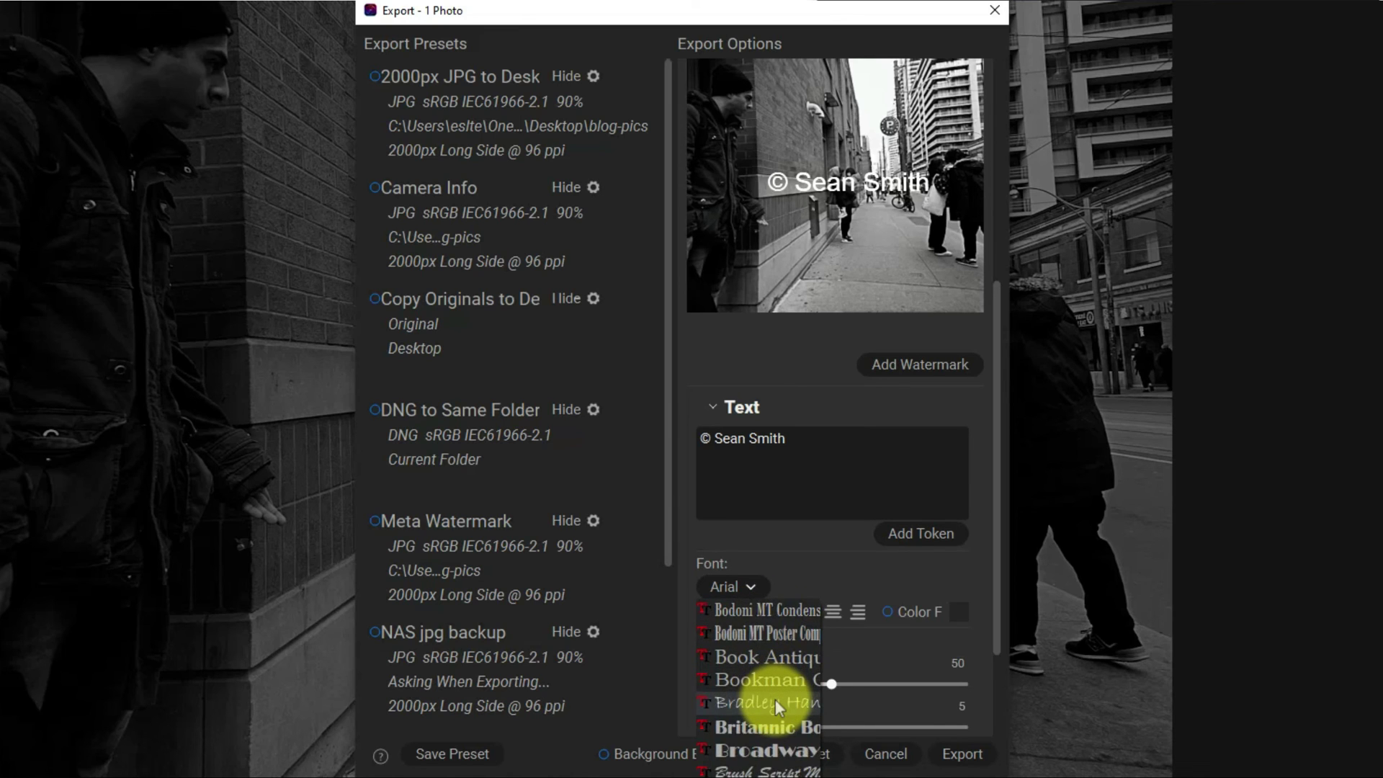
scroll(775, 699, down, 2)
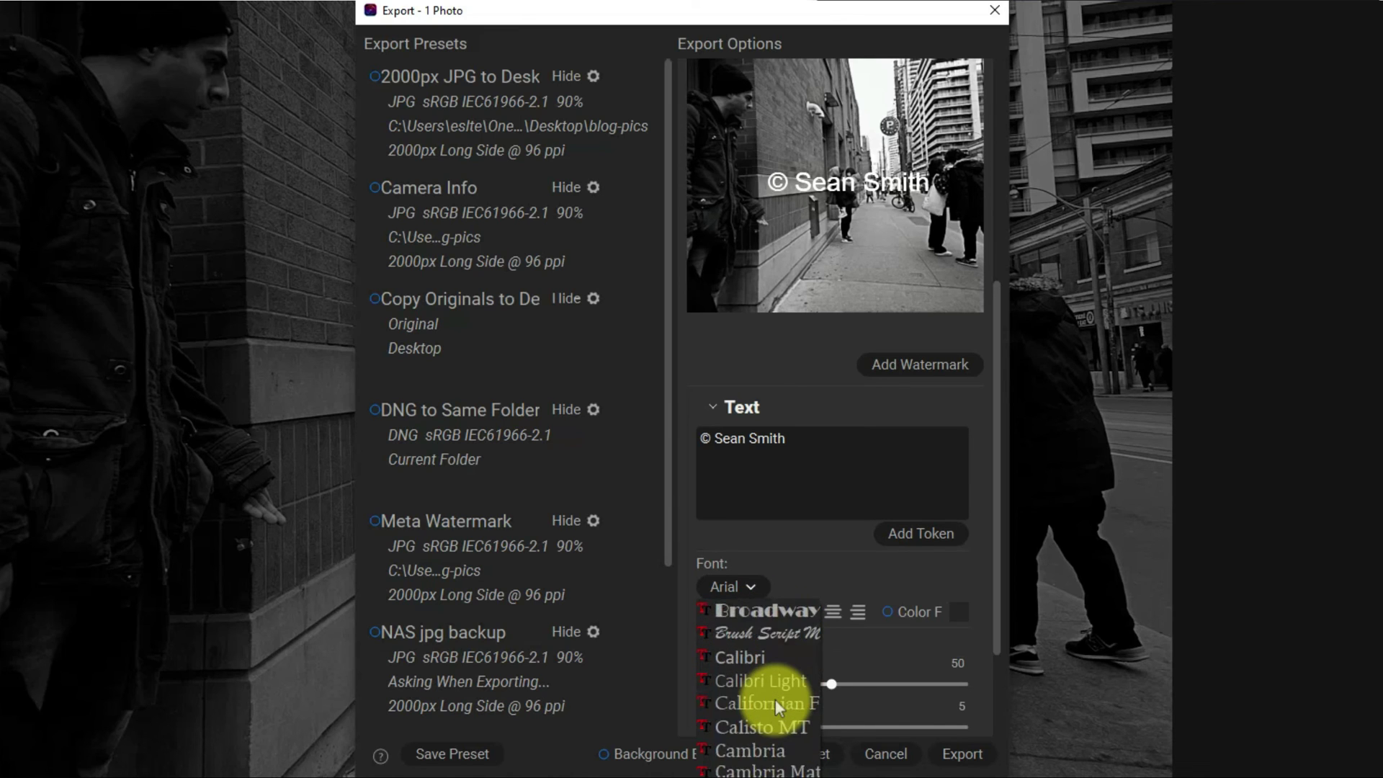
click(783, 633)
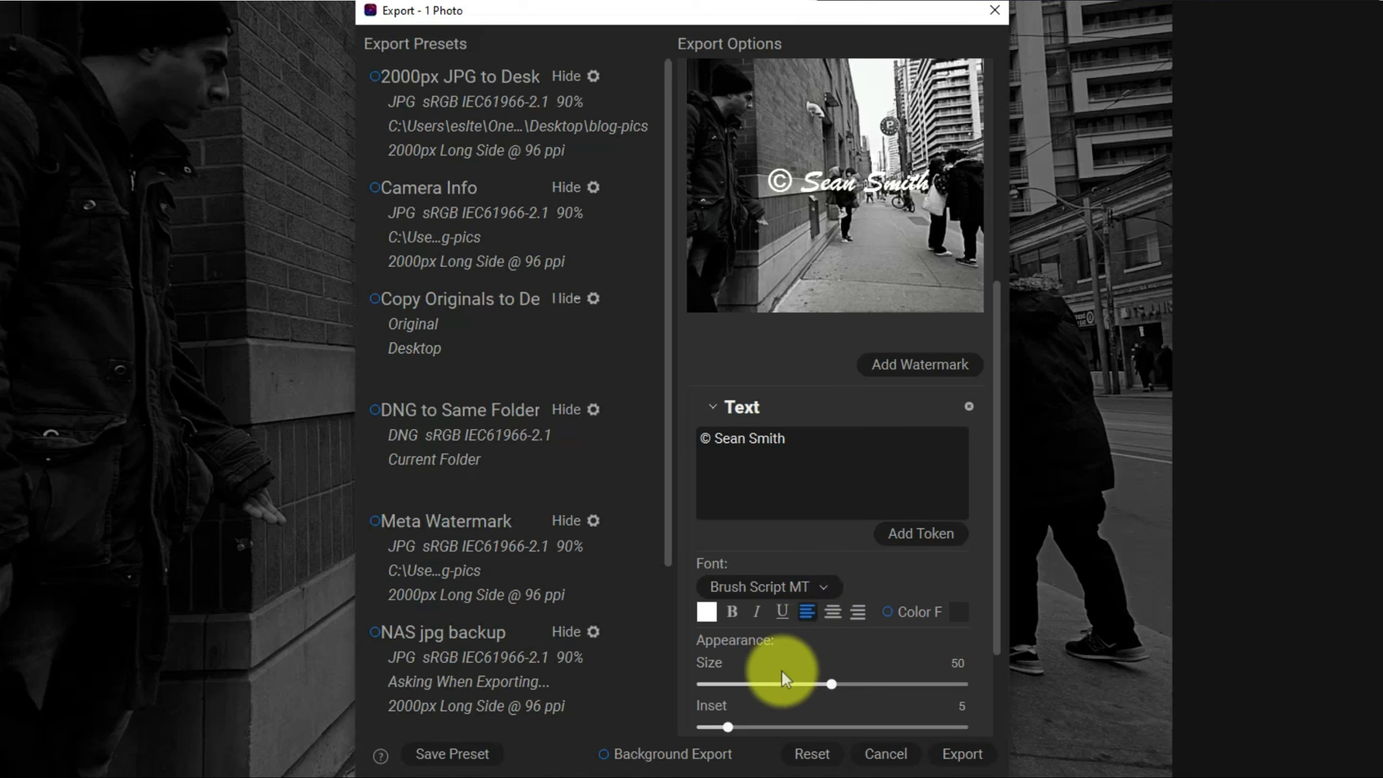
Enlarge the watermark text to about 61 and move the © symbol to the end
drag(832, 683, 867, 681)
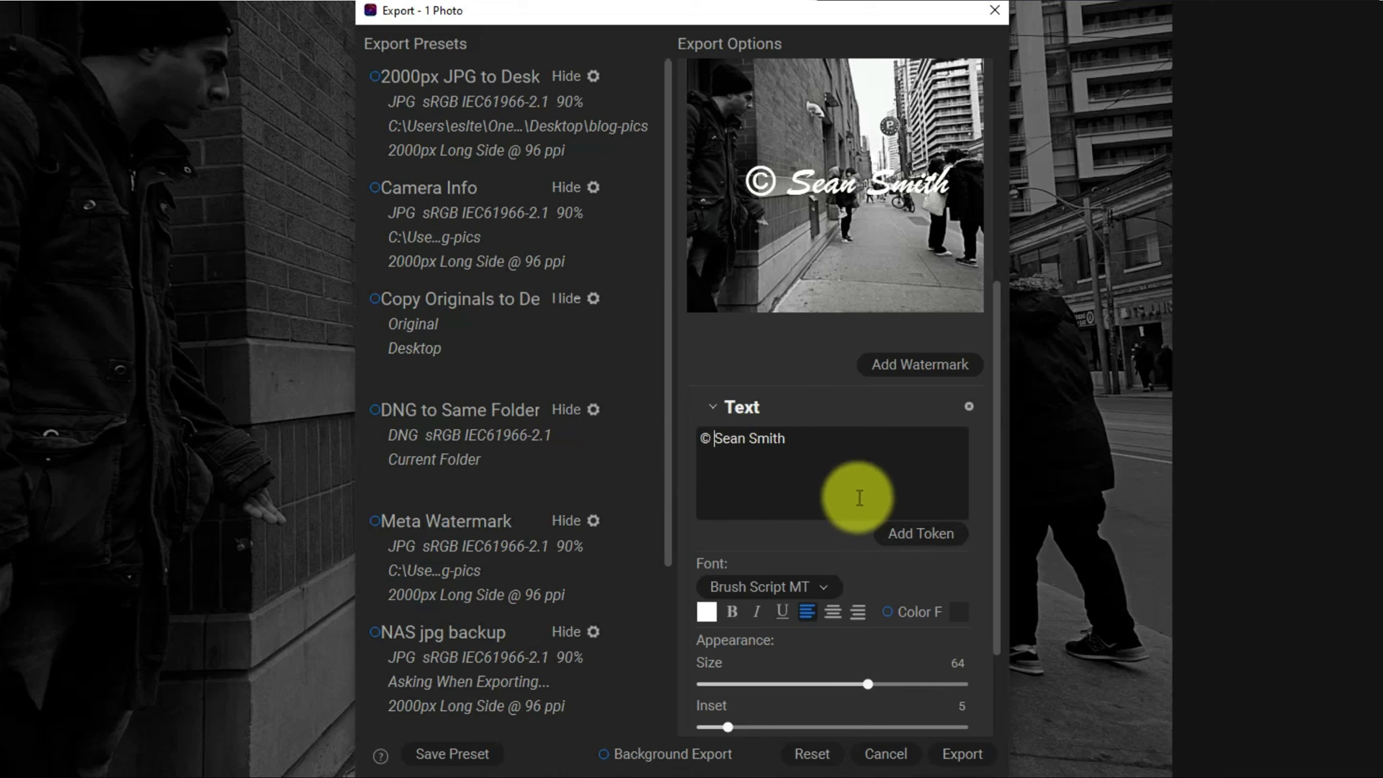
click(722, 438)
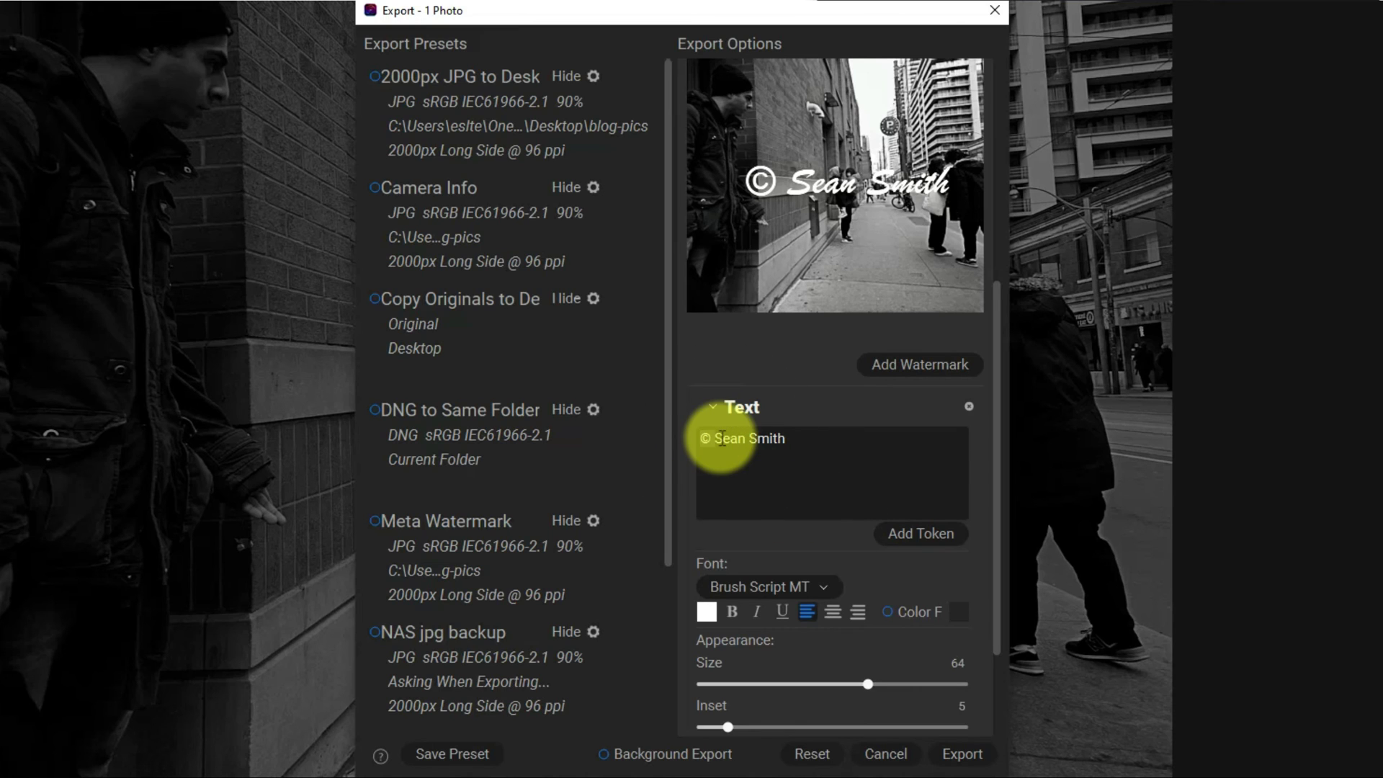
key(Delete)
key(Delete)
key(End)
text(©)
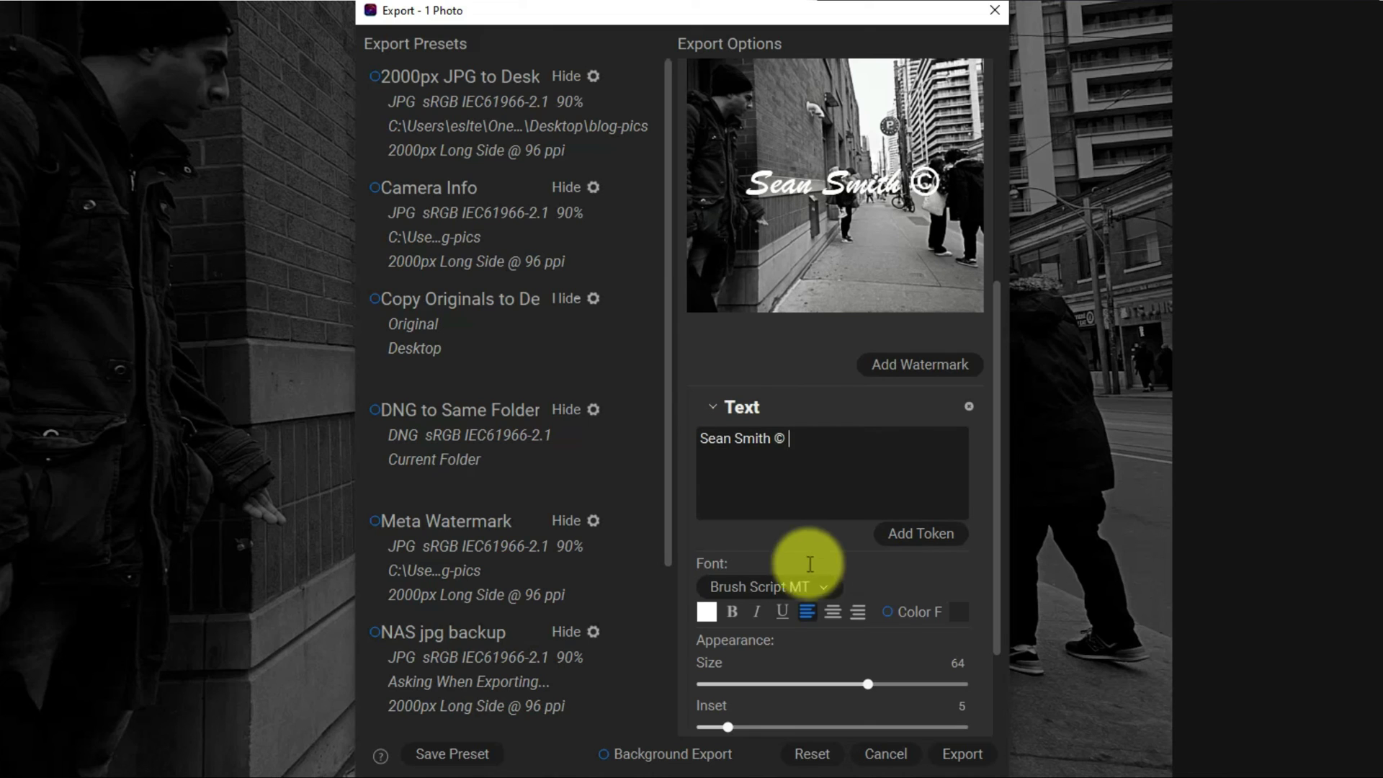
Append a Date/Time Year (YYYY) token so the watermark ends with 2023
click(941, 534)
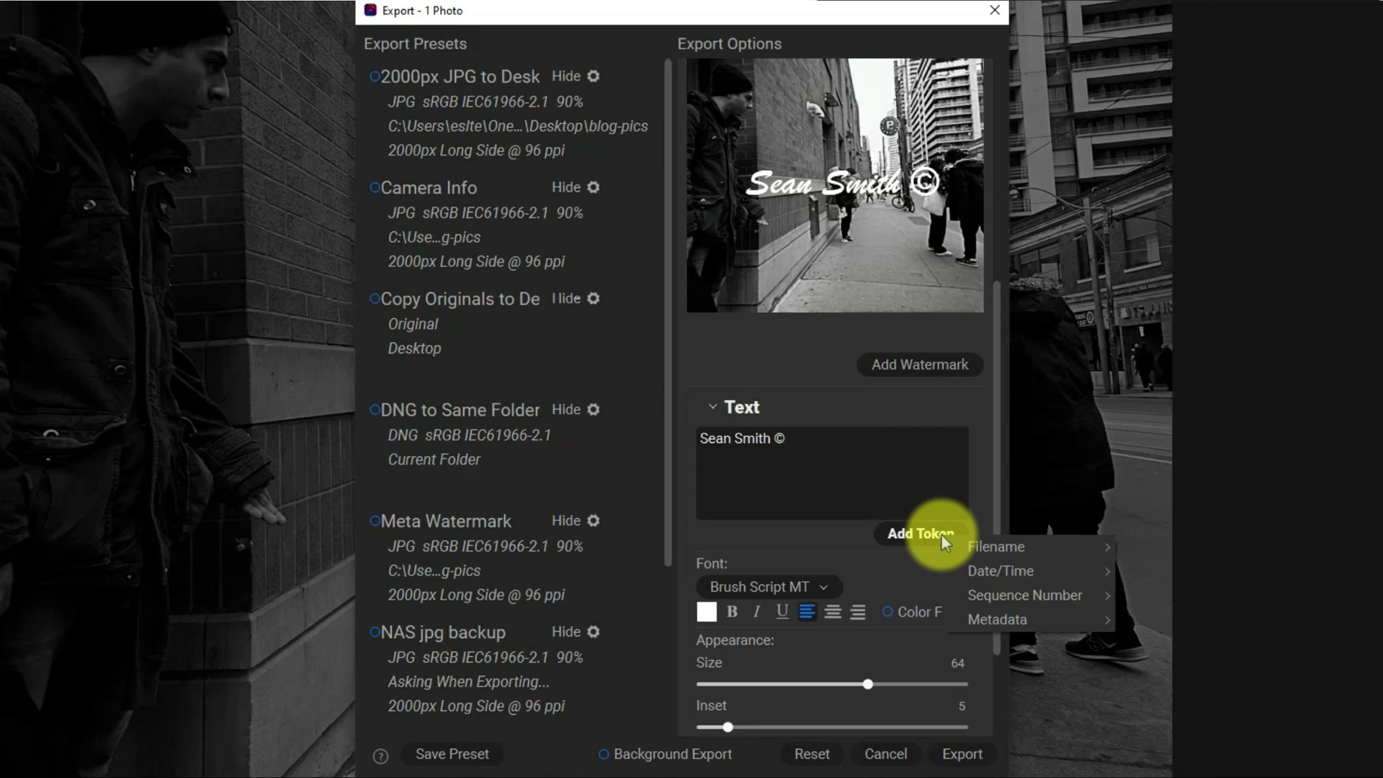
mouse_move(1016, 570)
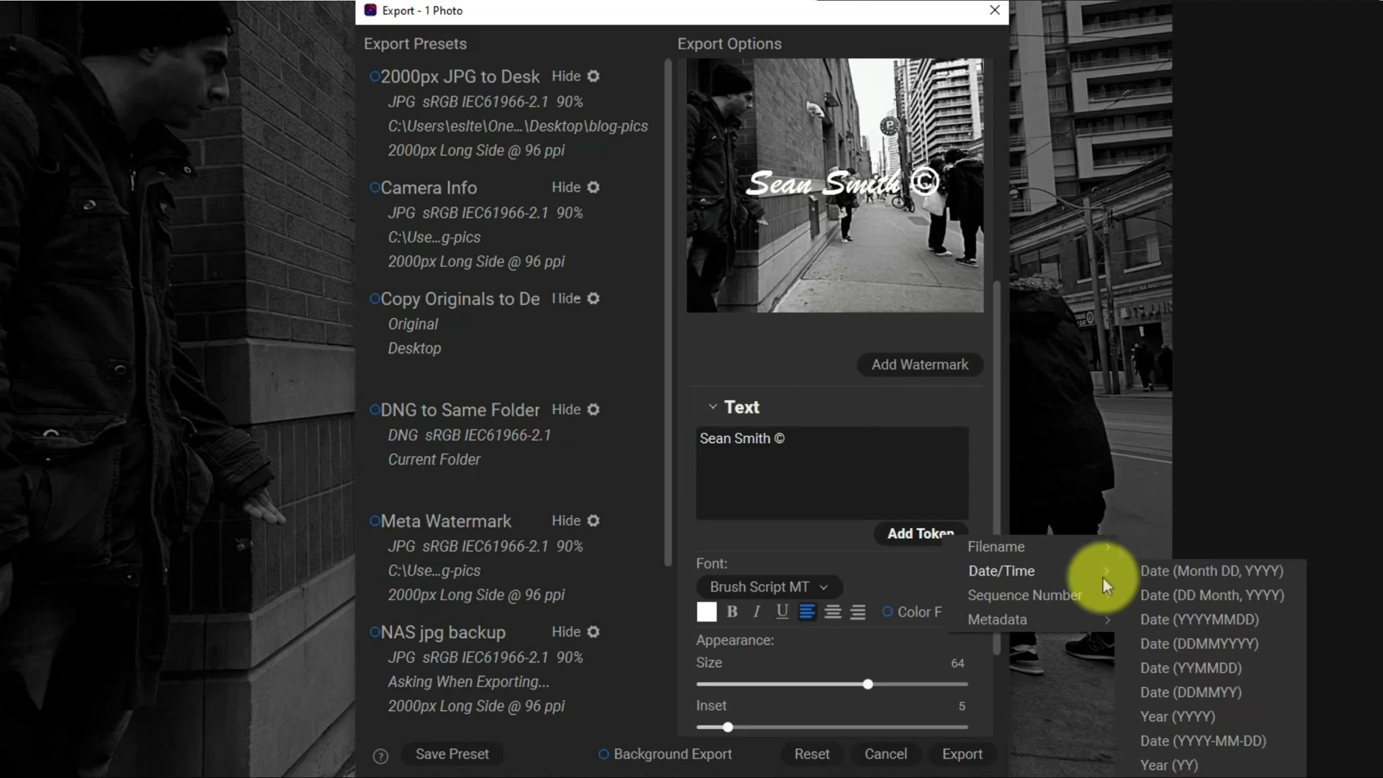
click(1188, 713)
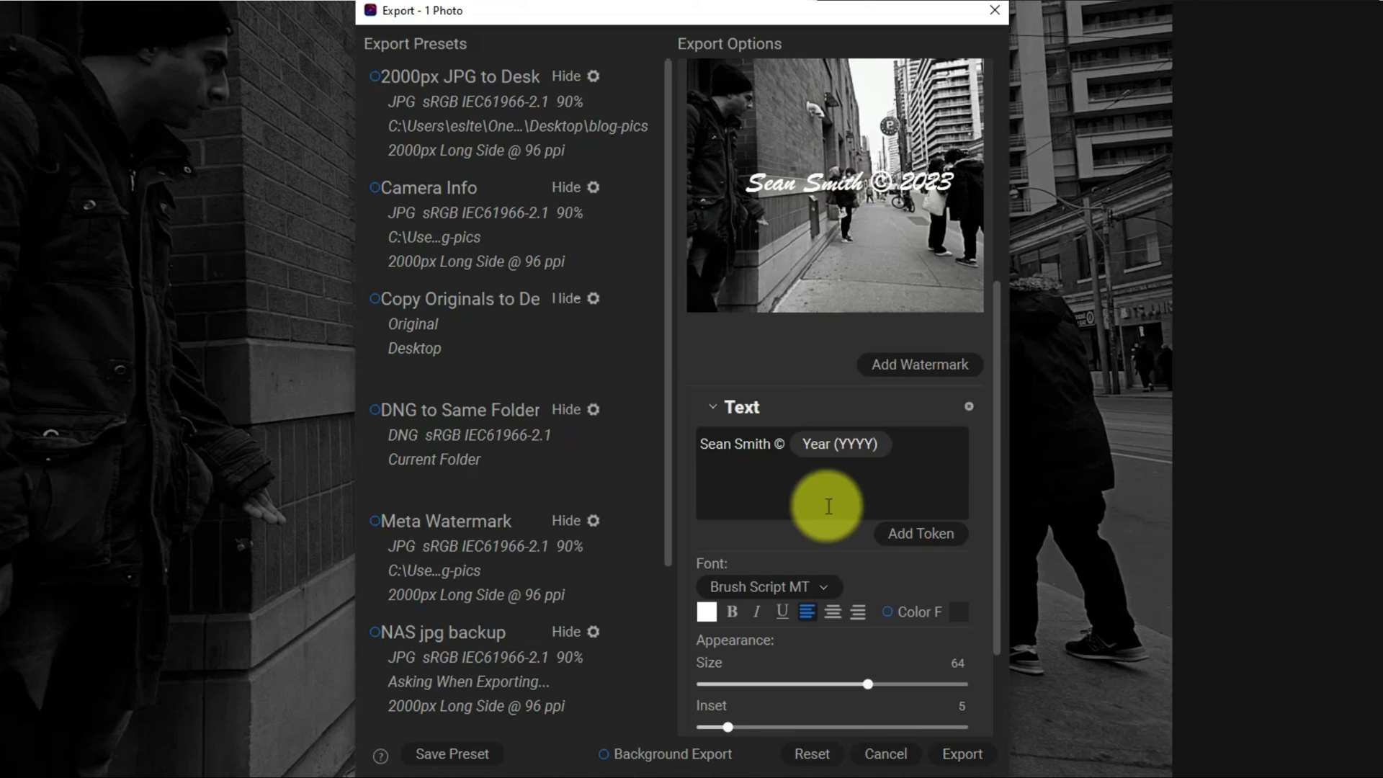
Centre the watermark along the photo's bottom edge and try a wider edge inset
scroll(875, 711, down, 1)
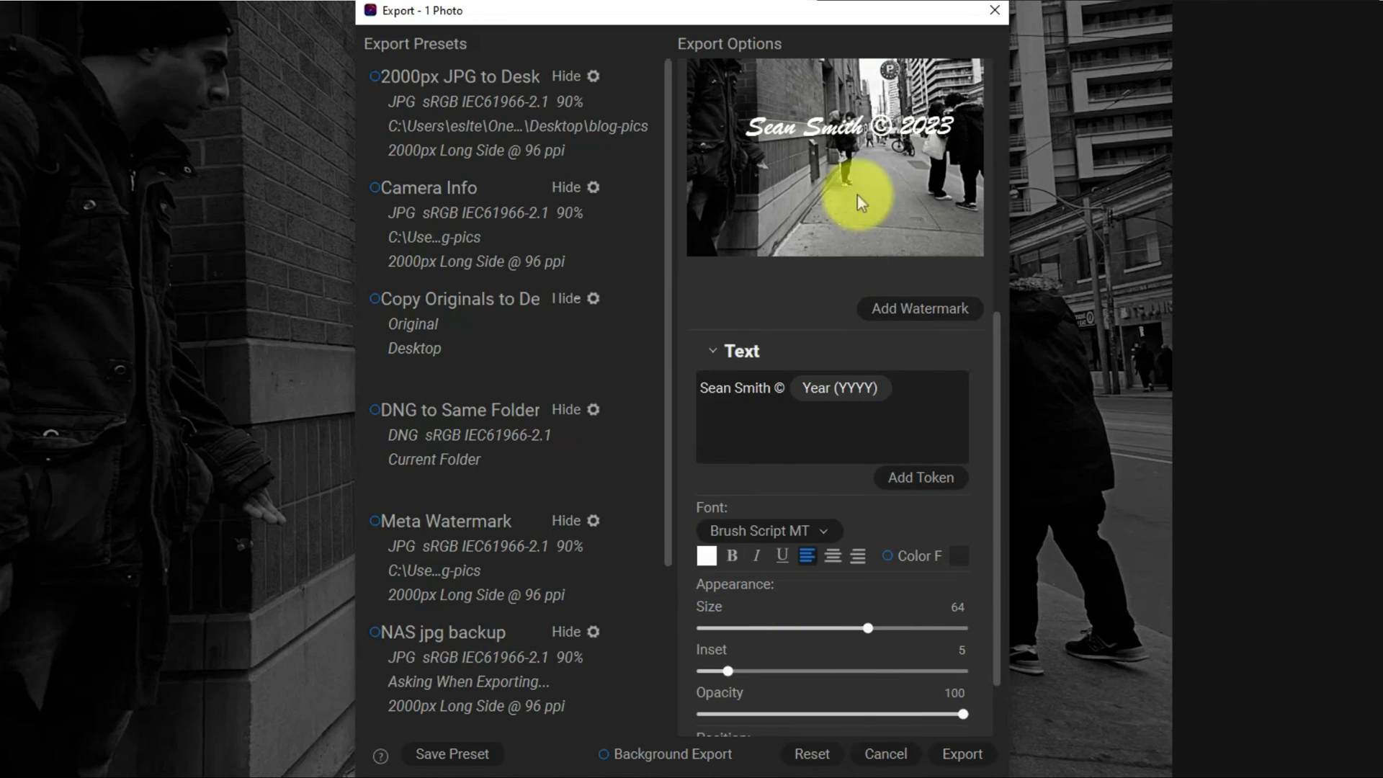
scroll(836, 578, down, 2)
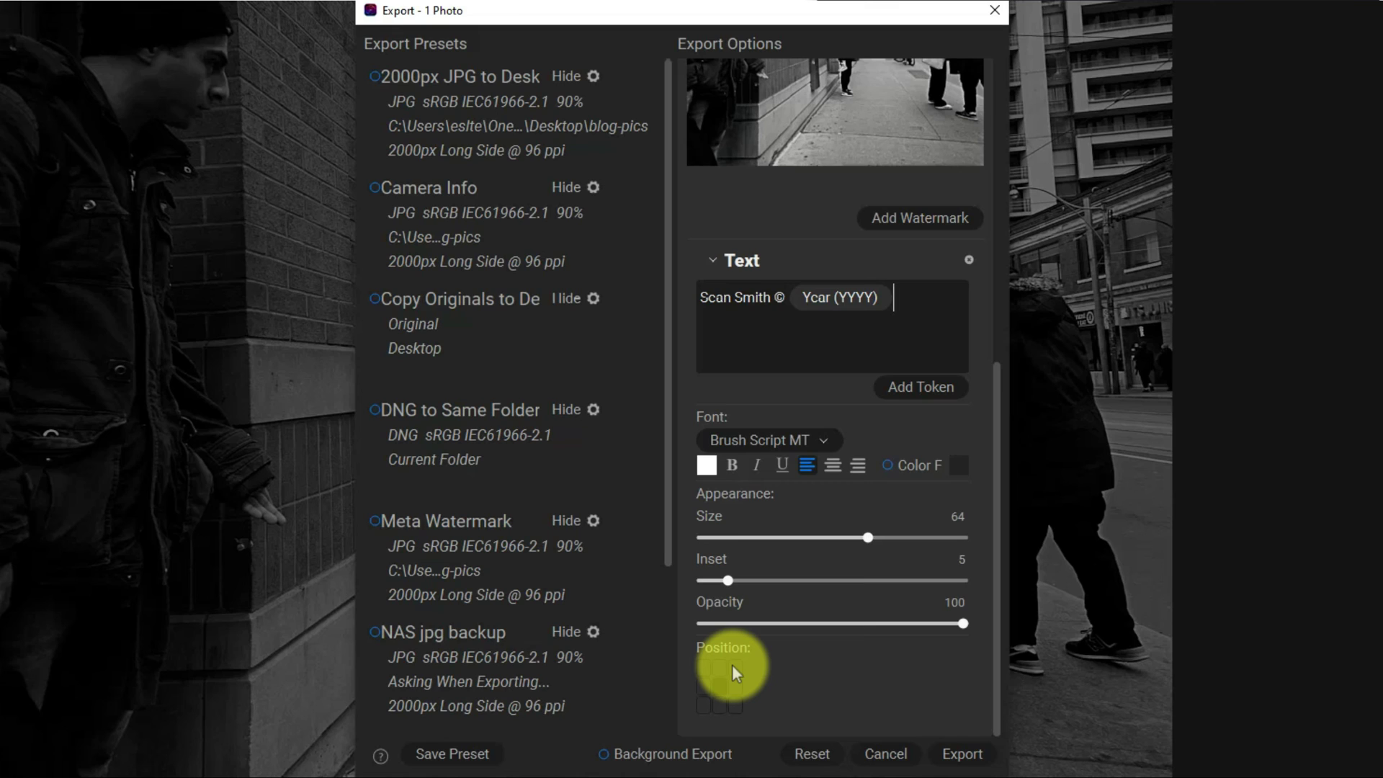
click(719, 703)
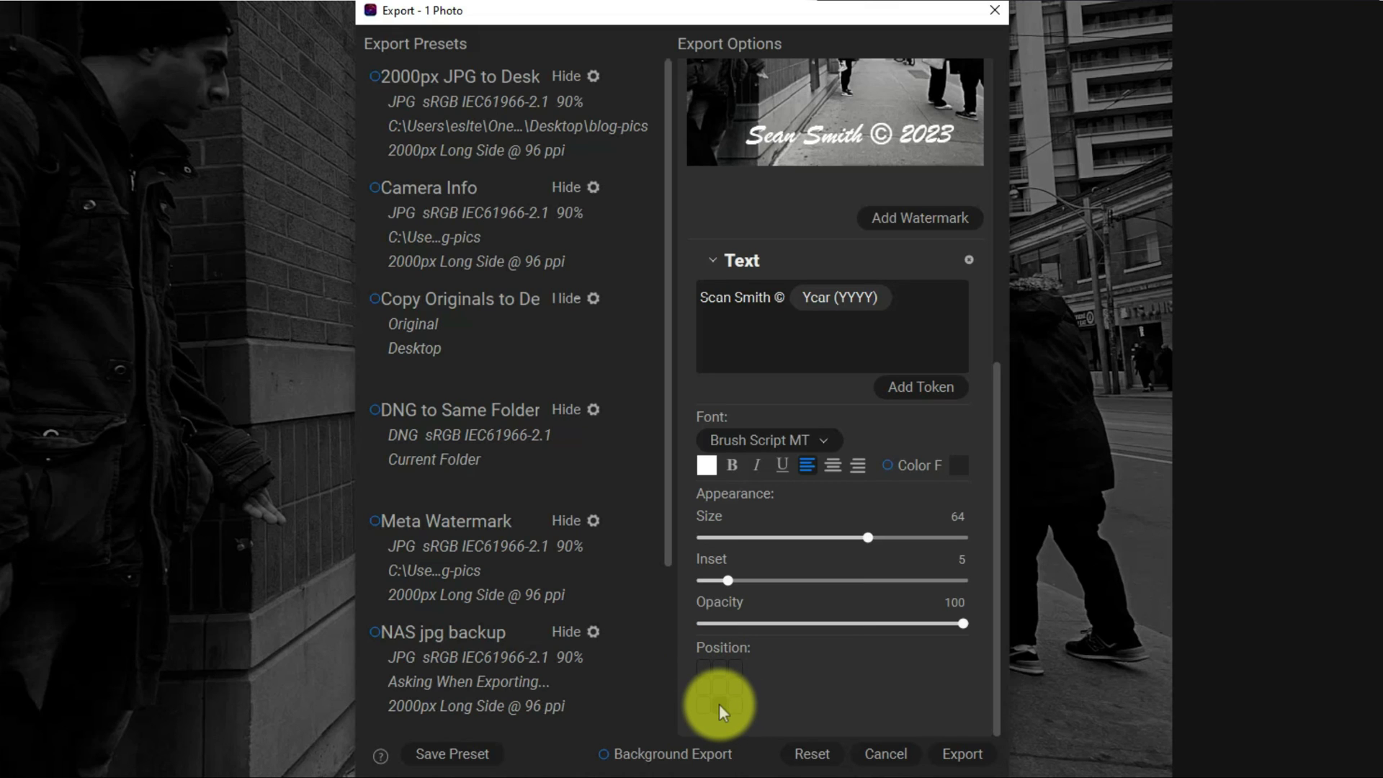
click(730, 705)
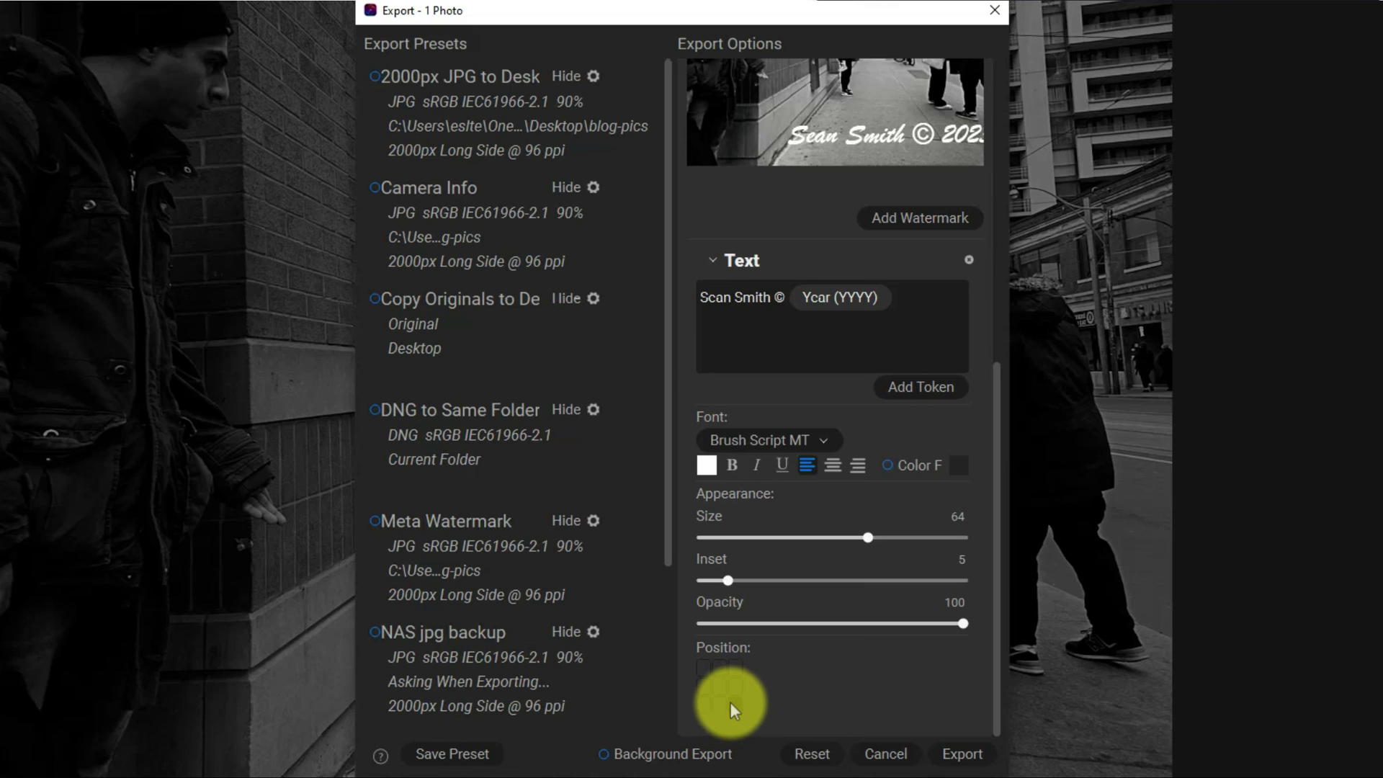
click(717, 700)
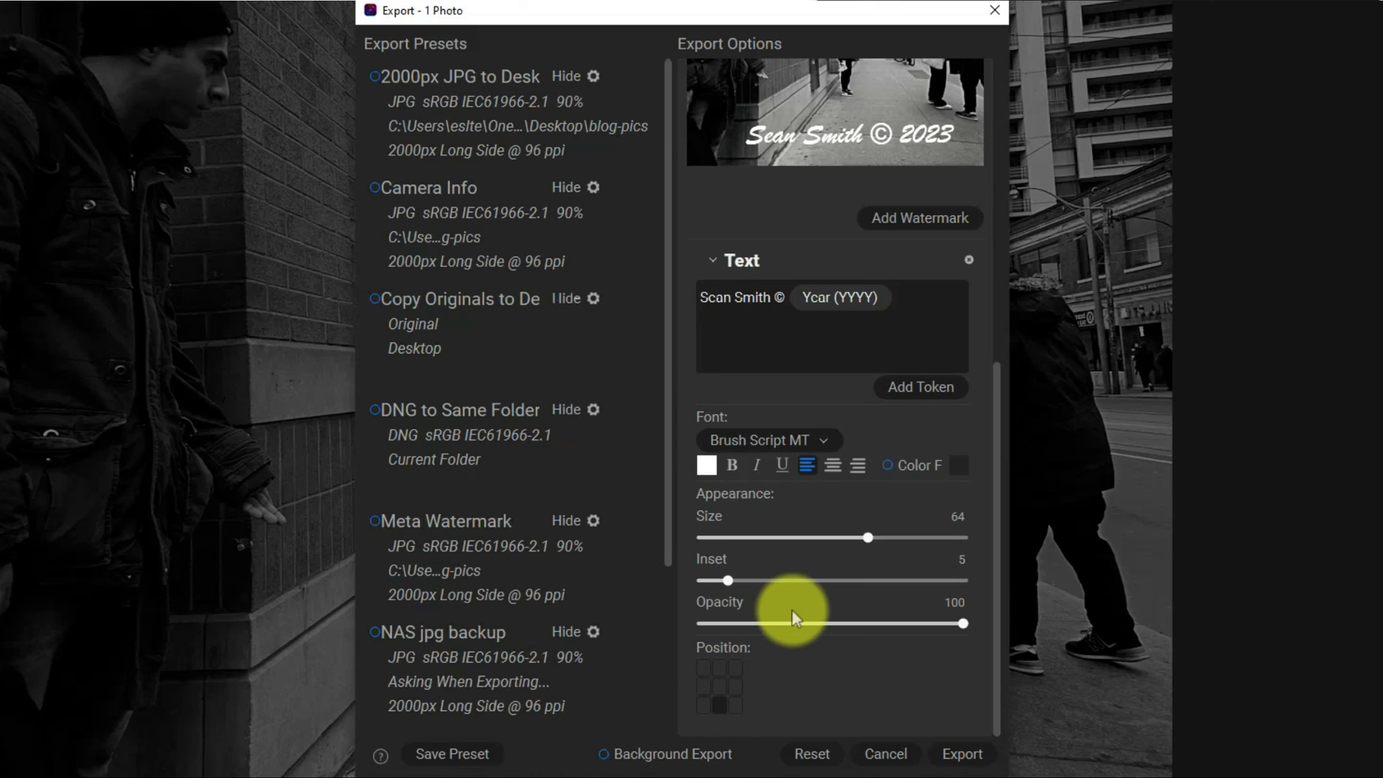
mouse_move(730, 580)
mouse_down()
mouse_move(807, 581)
mouse_move(713, 577)
mouse_move(755, 576)
mouse_move(732, 581)
mouse_up()
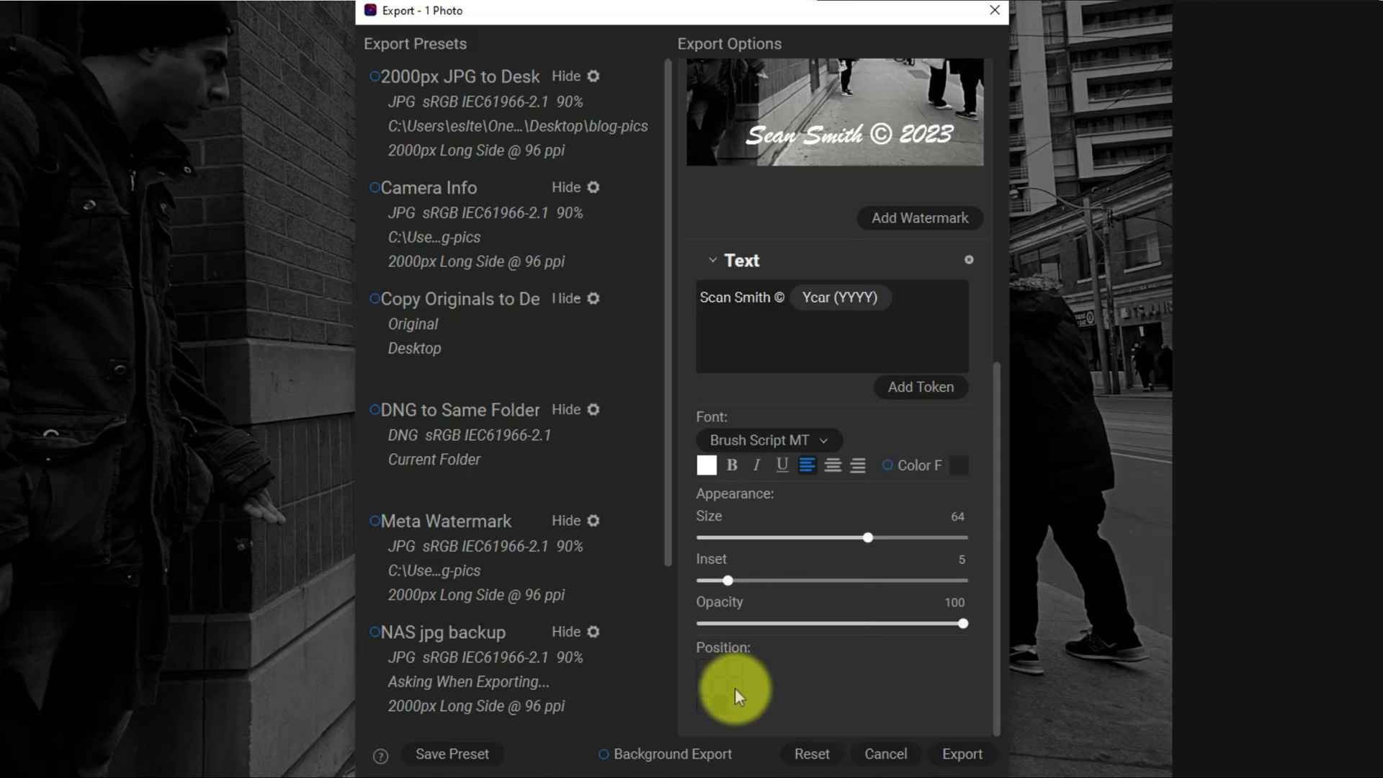
Raise the inset to 8, keeping the watermark bottom-centre
scroll(811, 497, up, 2)
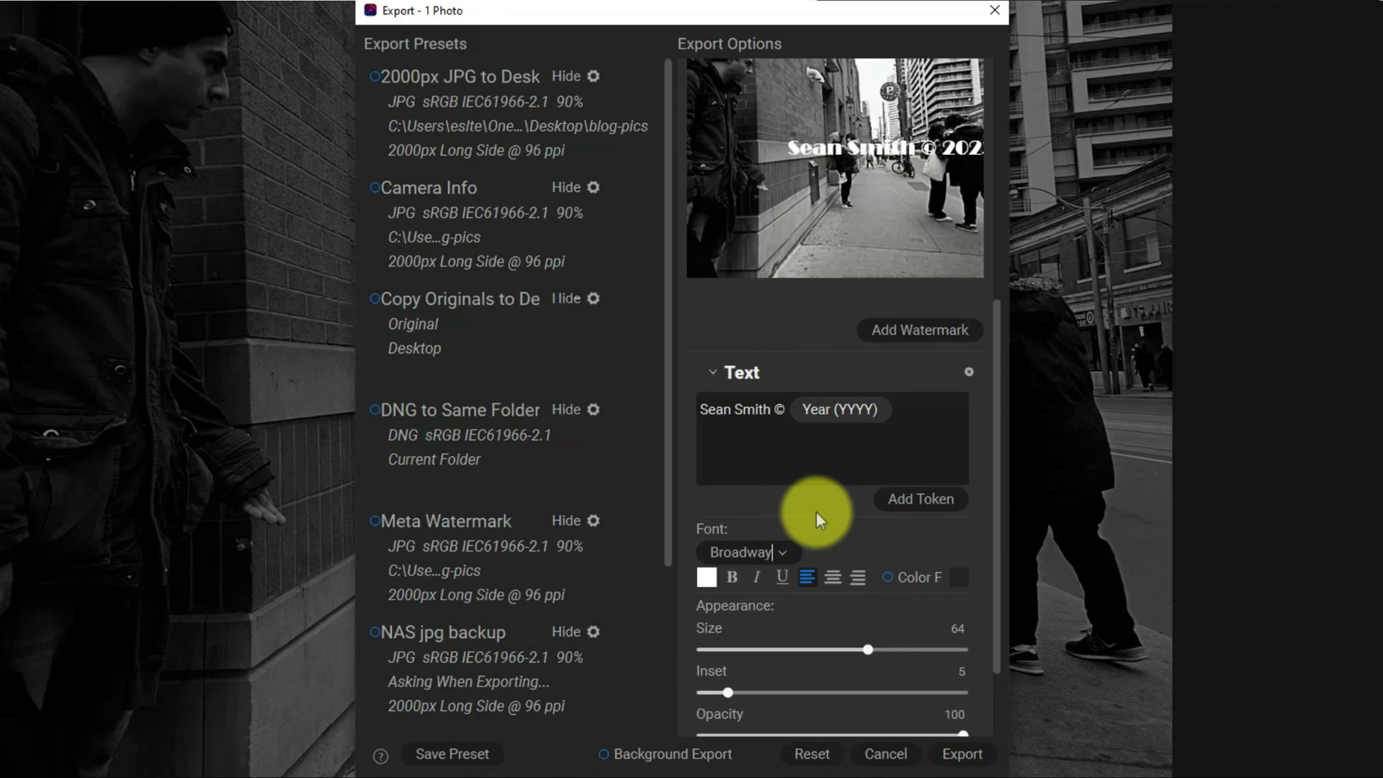
scroll(815, 511, down, 1)
scroll(764, 713, down, 1)
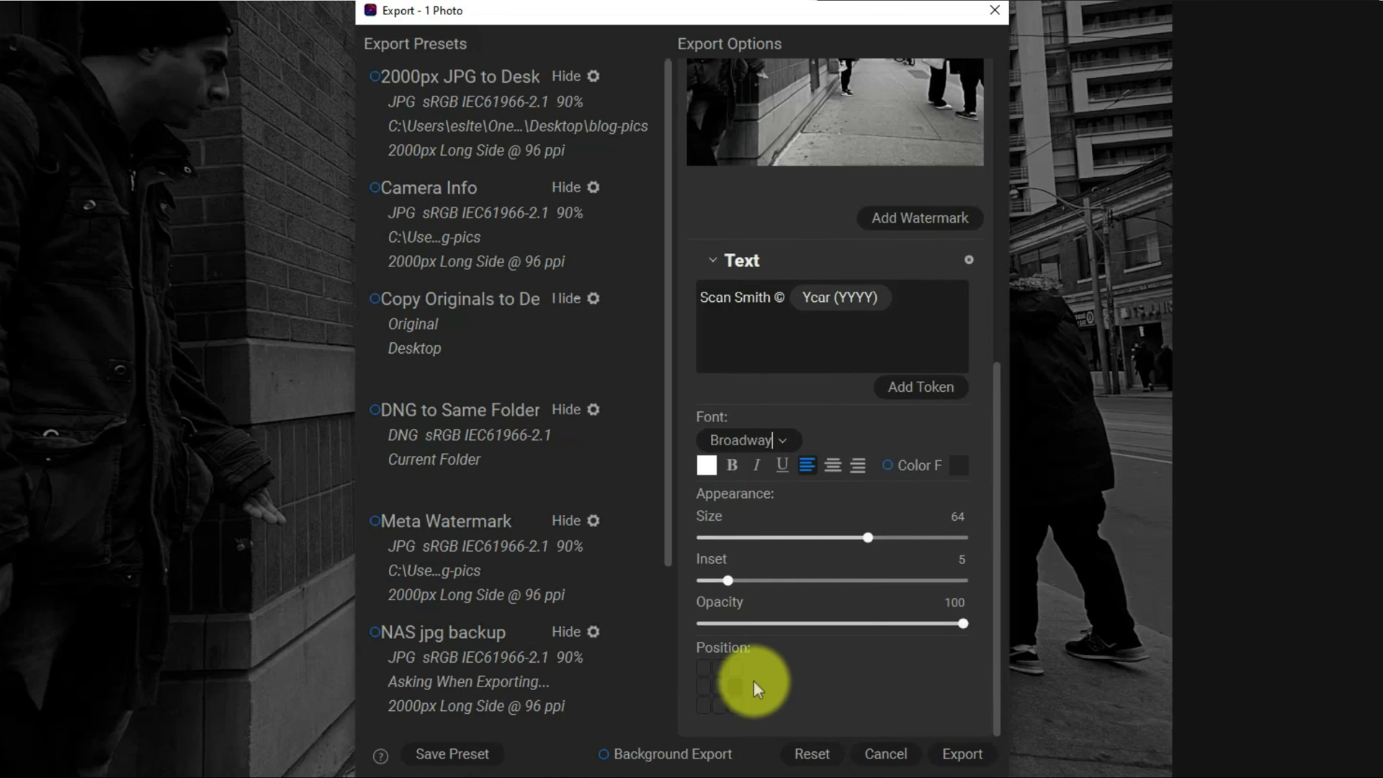
click(734, 704)
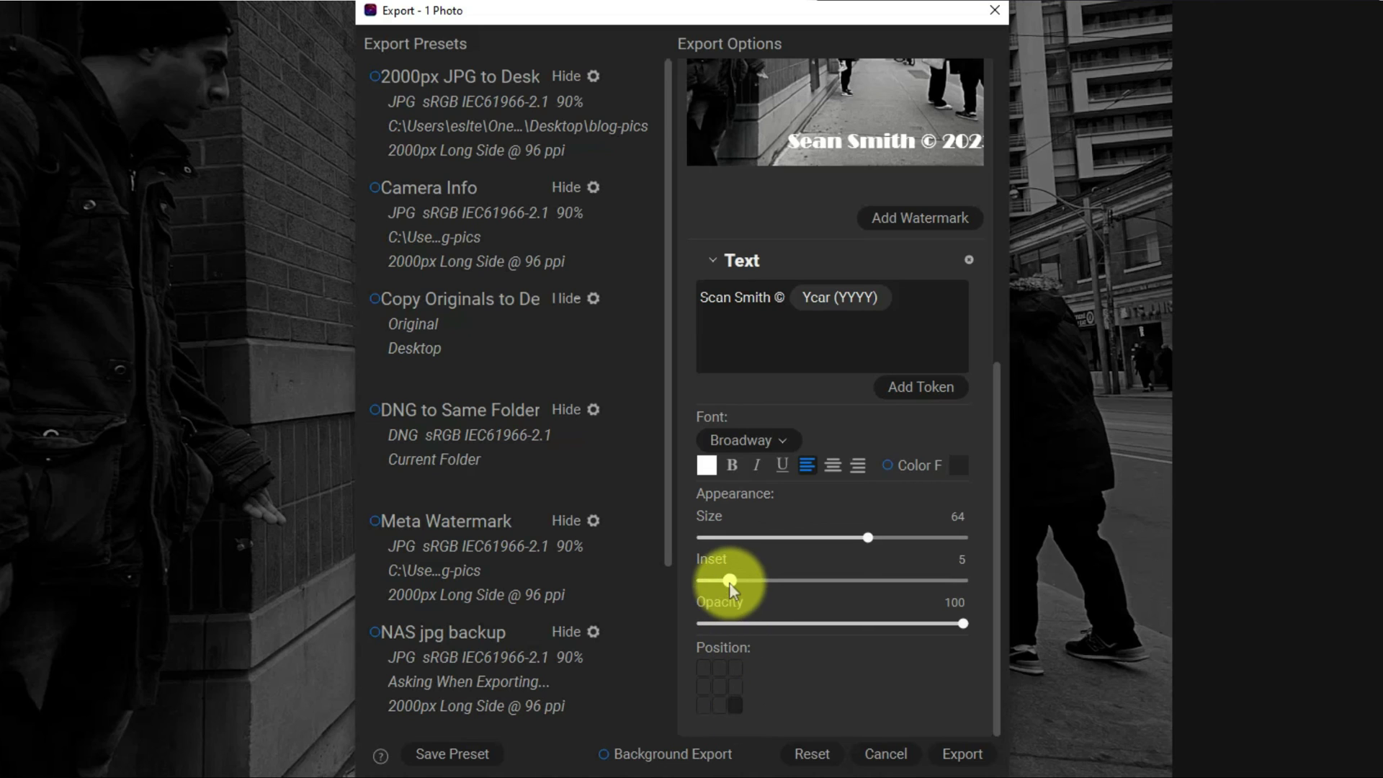
mouse_move(729, 581)
mouse_down()
mouse_move(794, 586)
mouse_move(742, 588)
mouse_up()
click(722, 703)
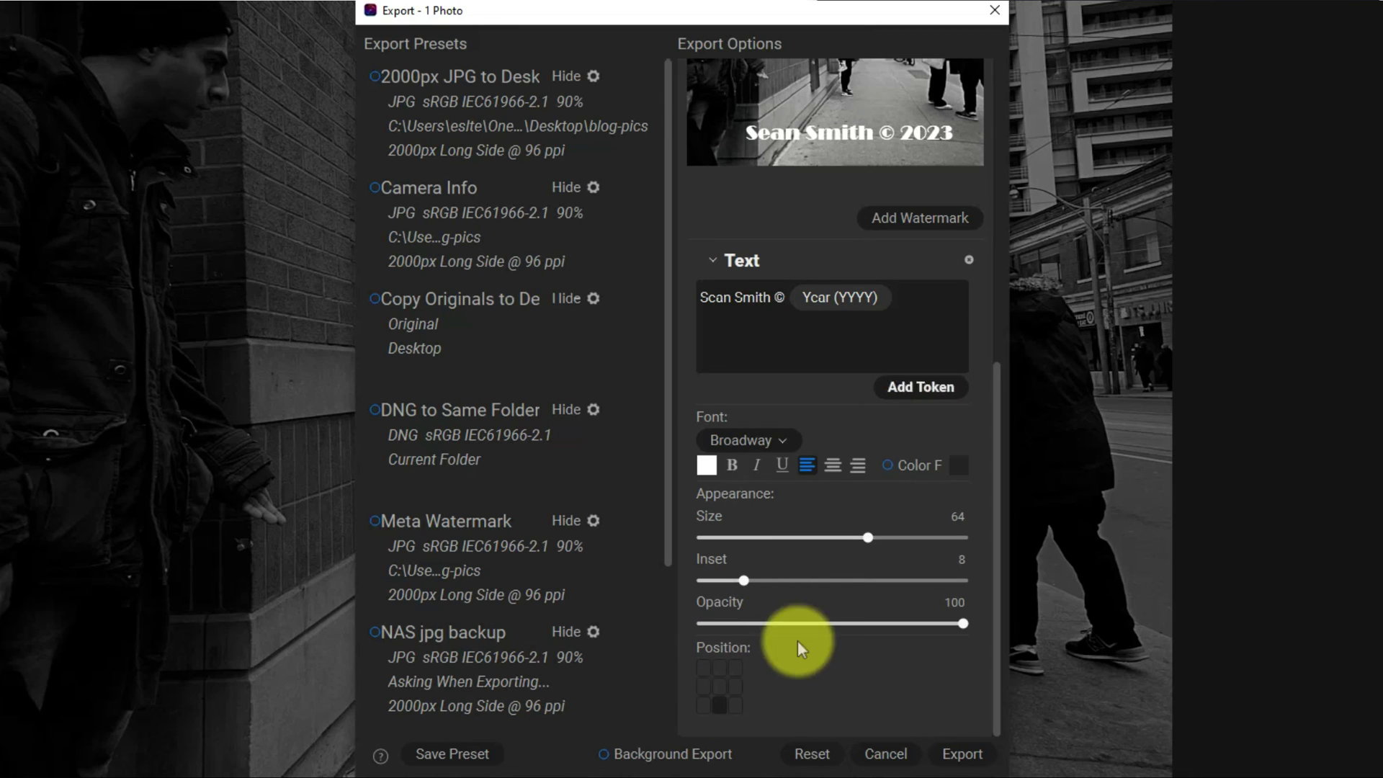
scroll(847, 202, up, 2)
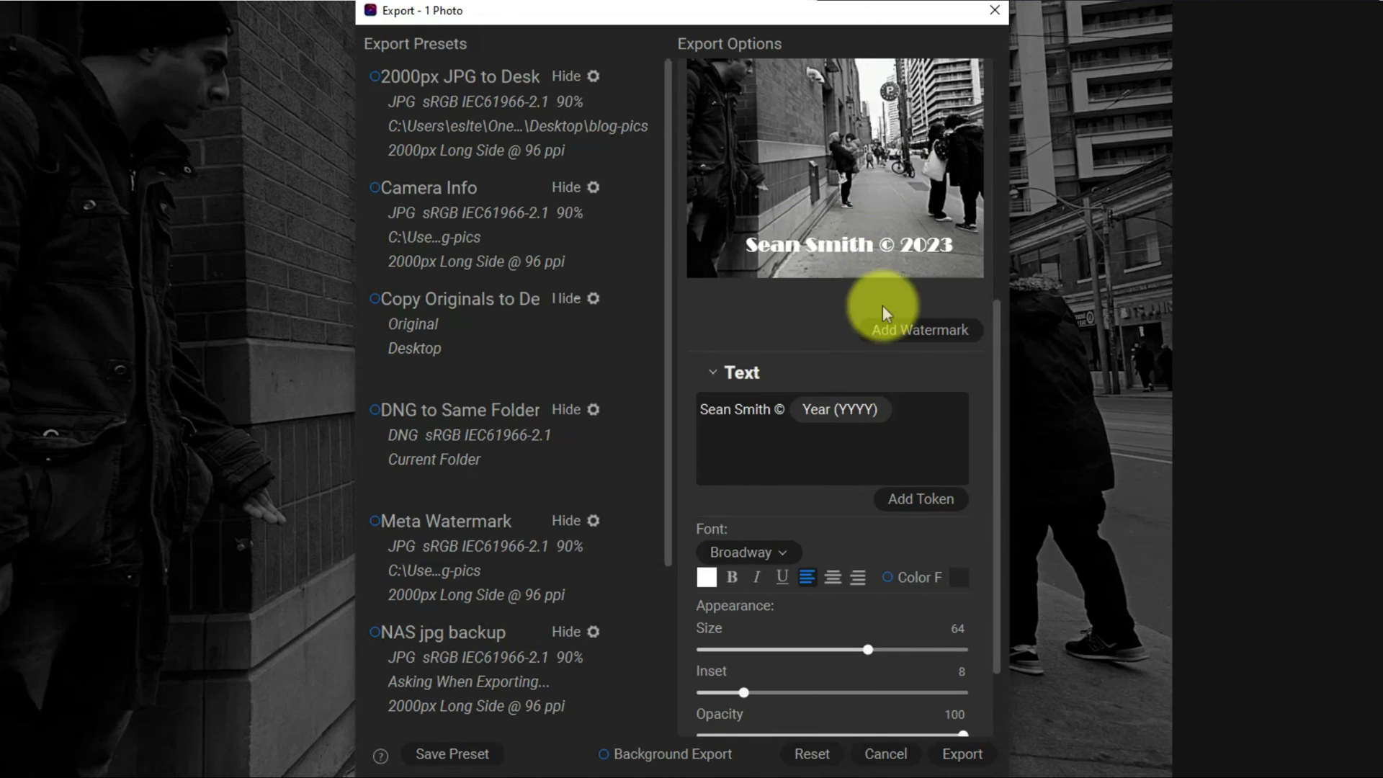
scroll(931, 510, down, 3)
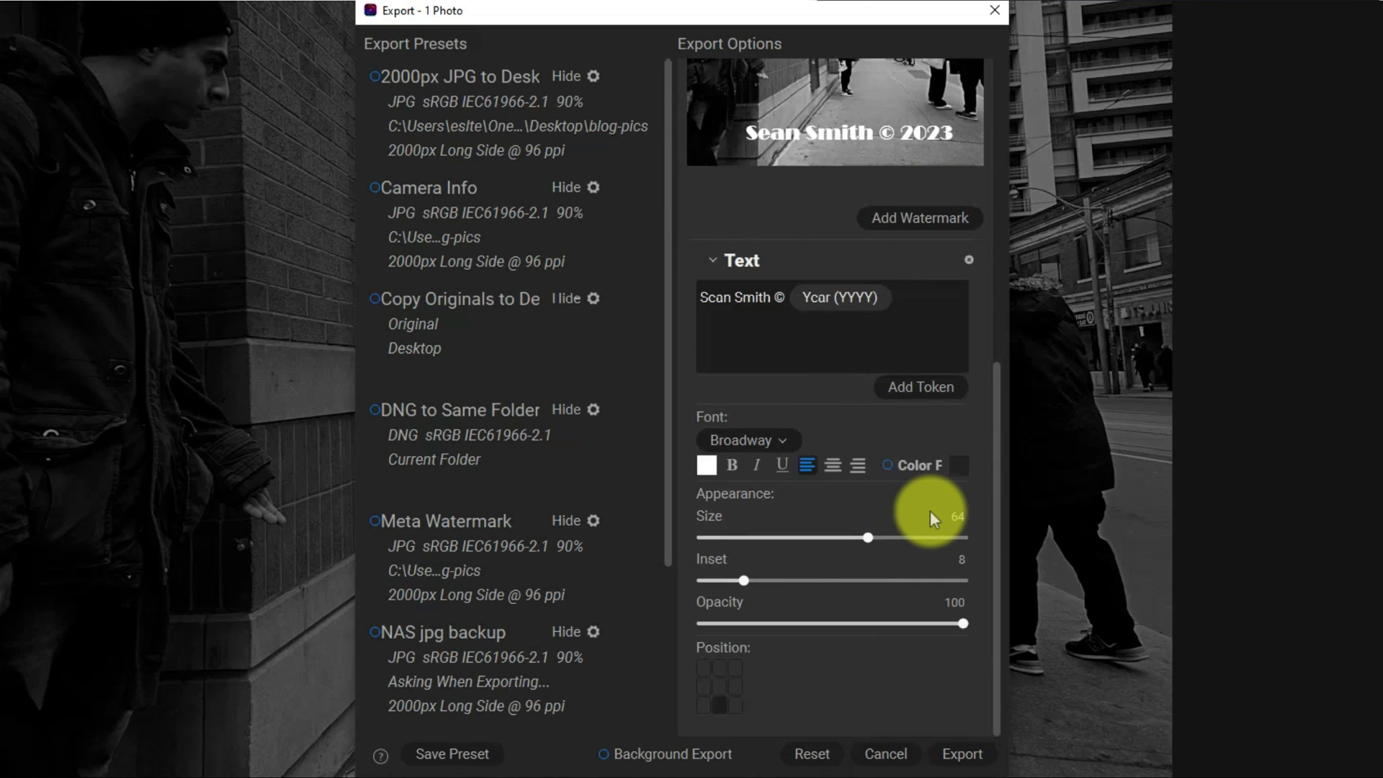
scroll(901, 386, up, 7)
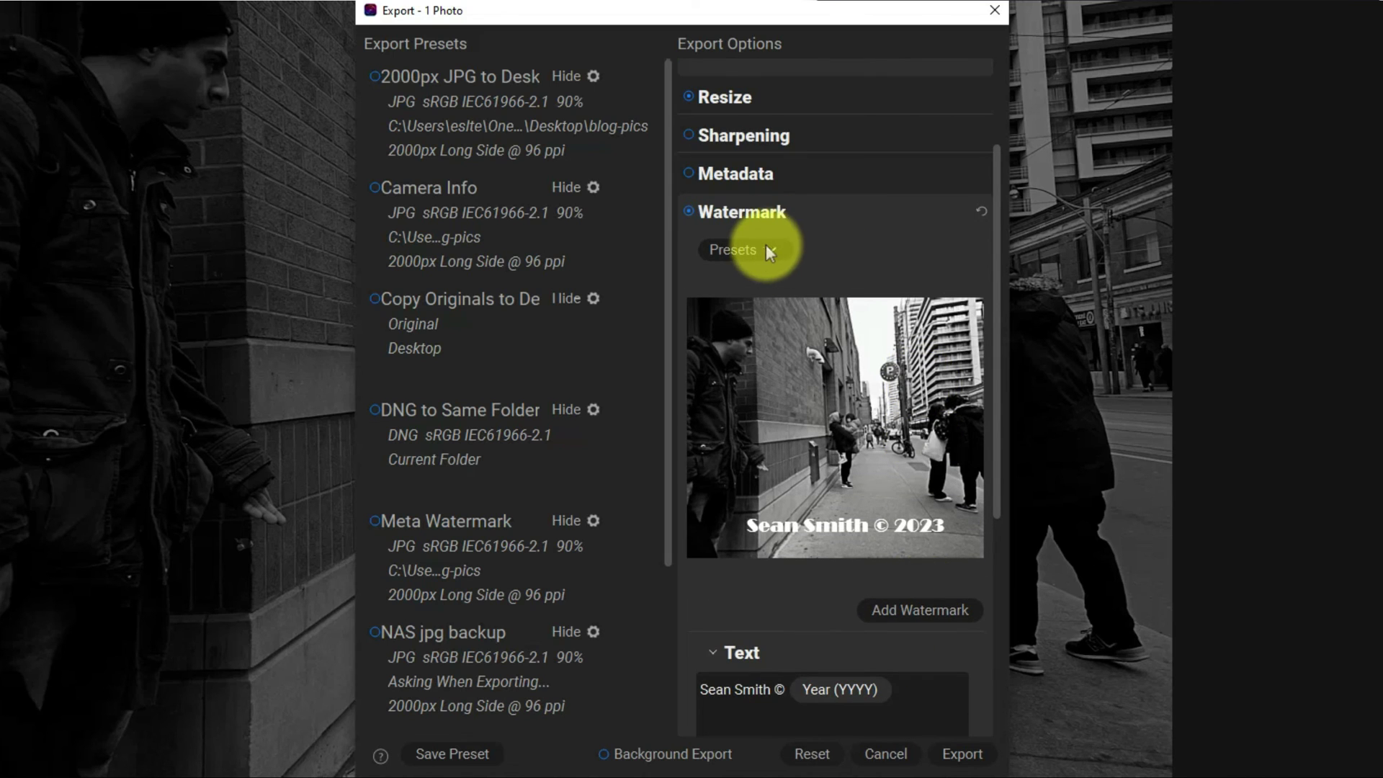
Save the watermark settings as a new preset named after the photographer's text watermark
click(746, 250)
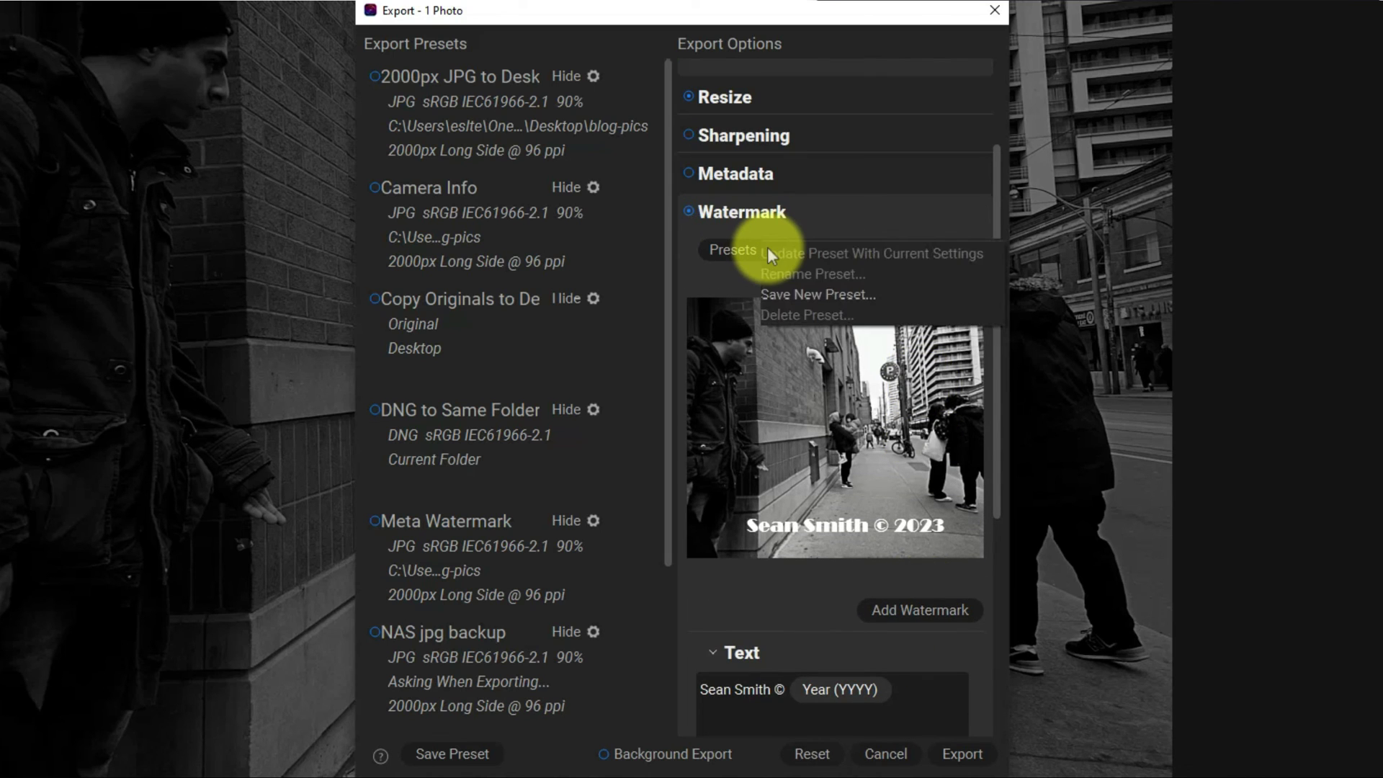
click(776, 255)
click(771, 250)
click(791, 301)
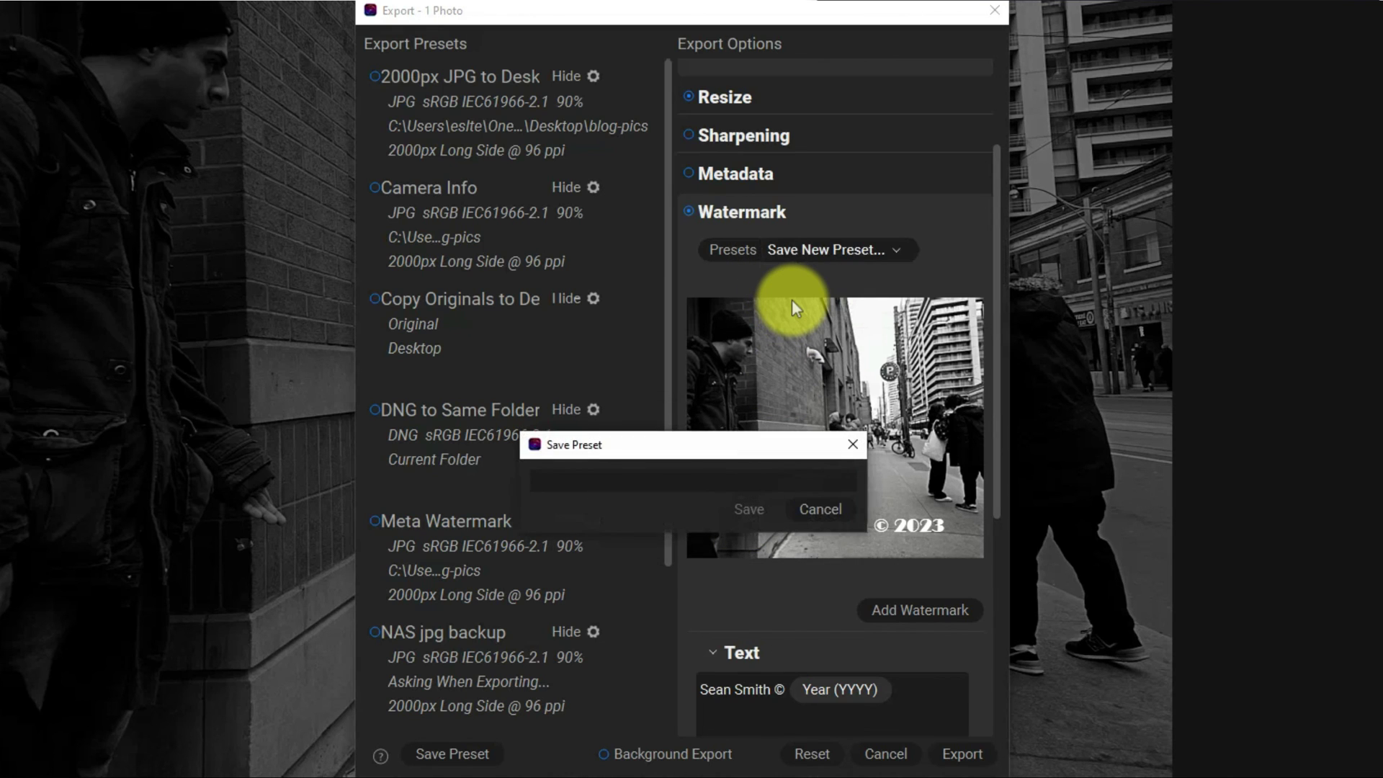
text(Sean's Text Watermark)
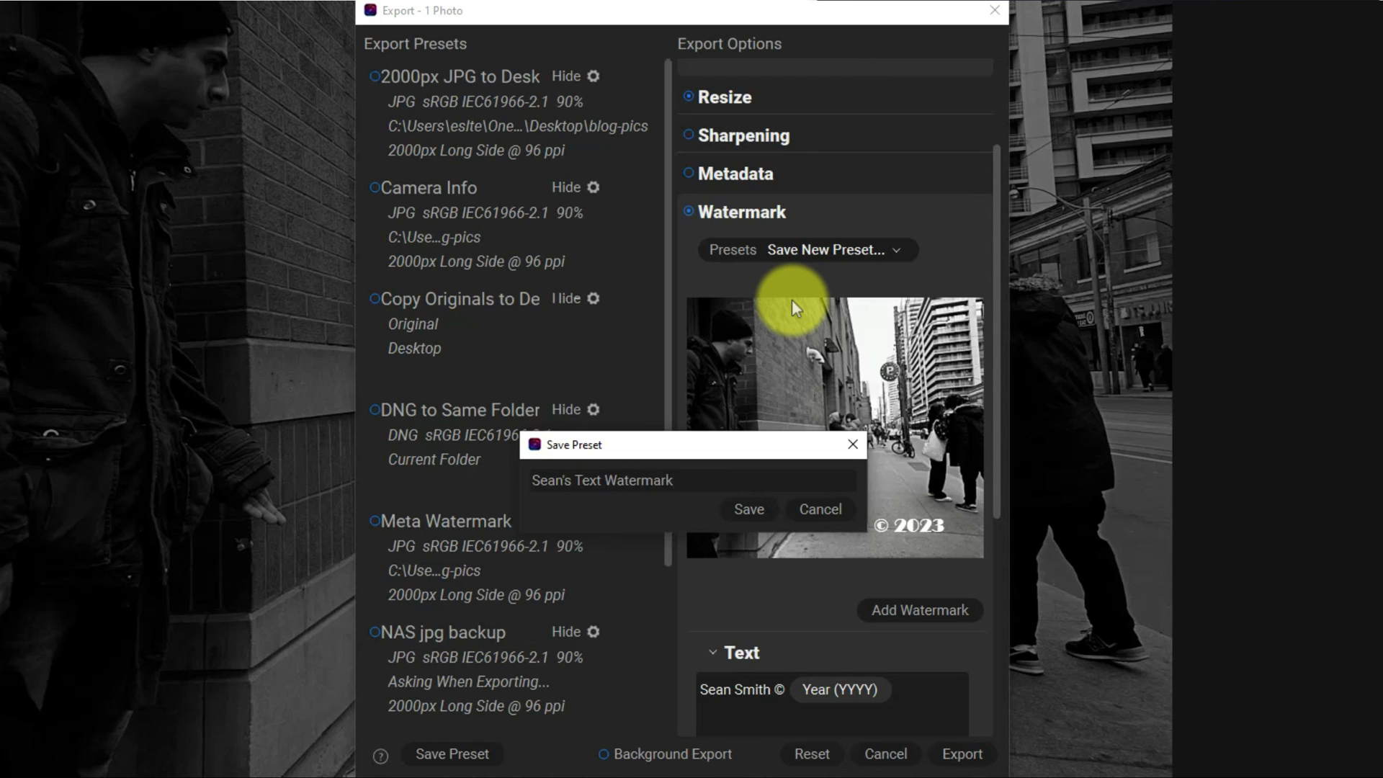
click(748, 509)
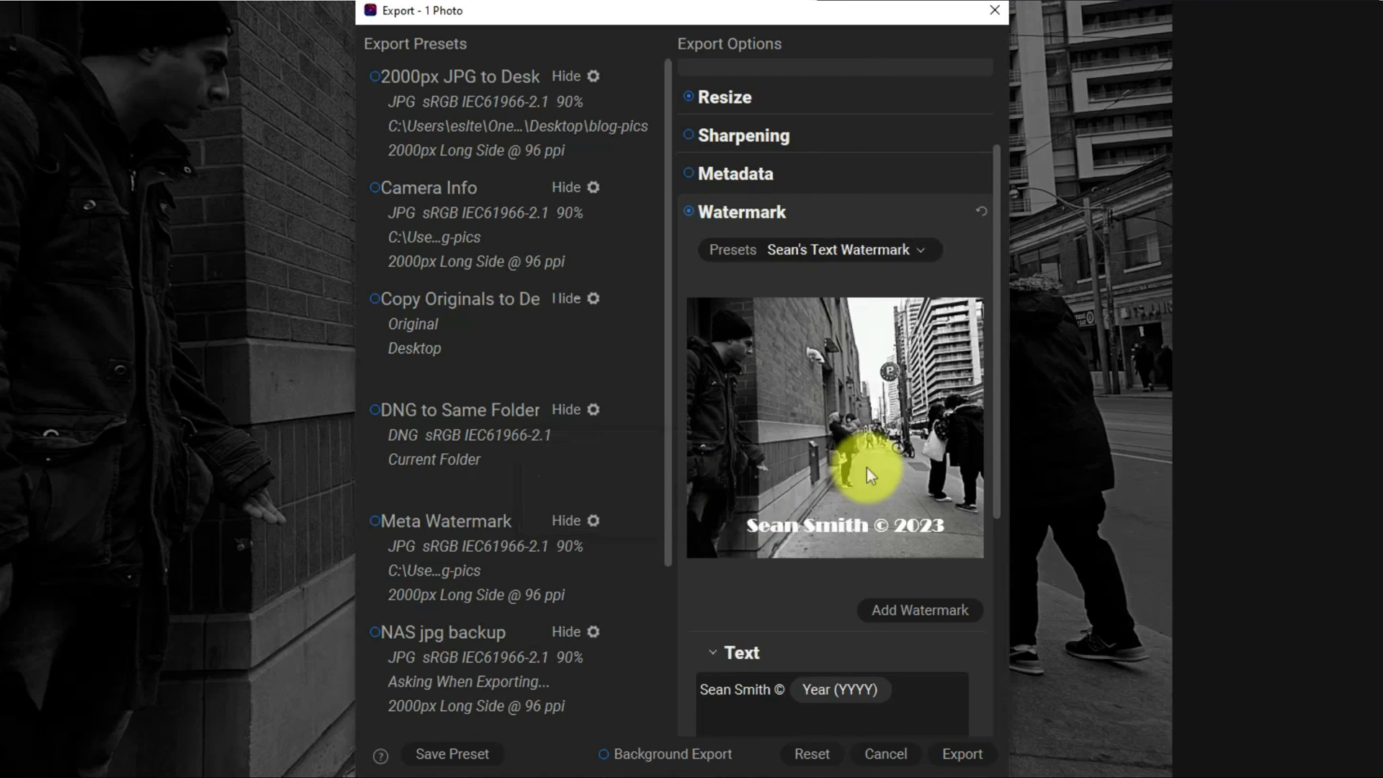
Export the watermarked street photo as DSCF9832.png, then close the exported image viewer
click(964, 754)
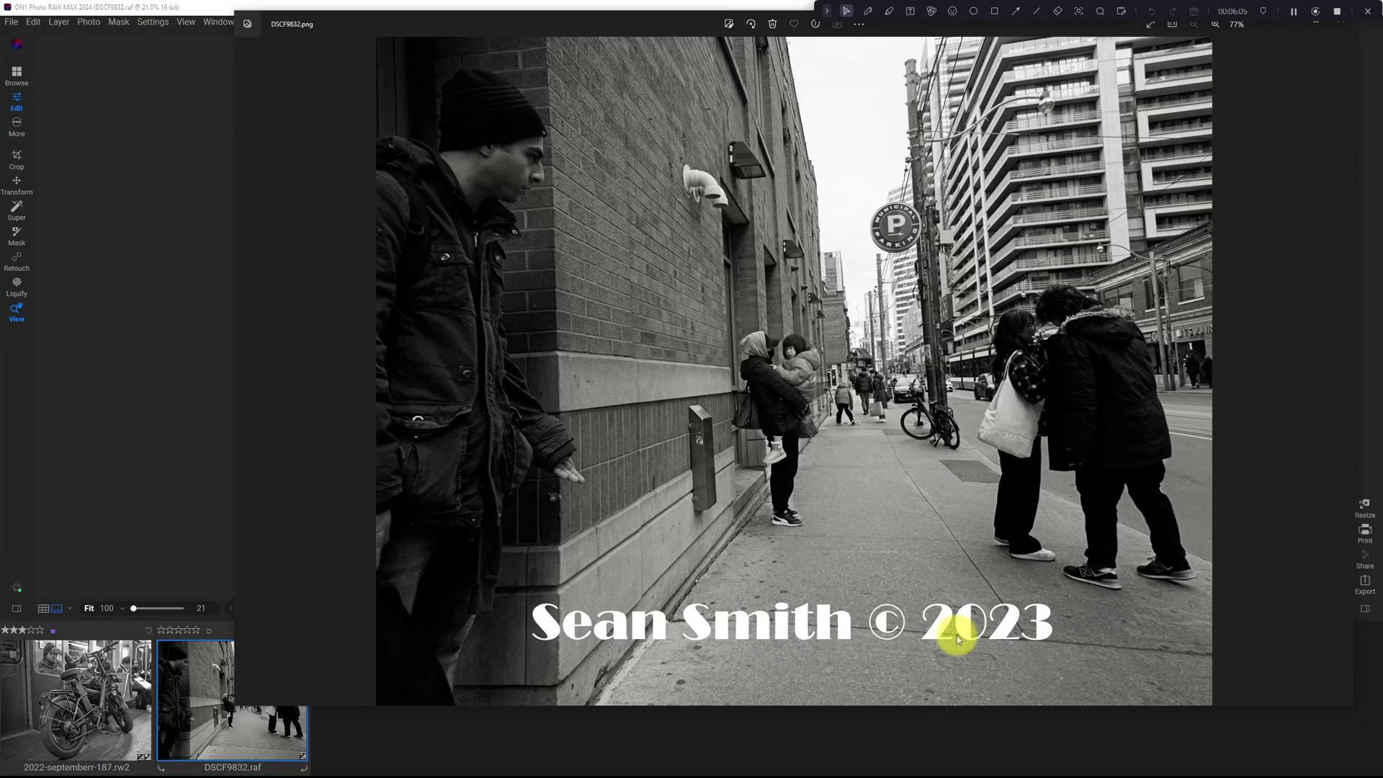
click(1371, 13)
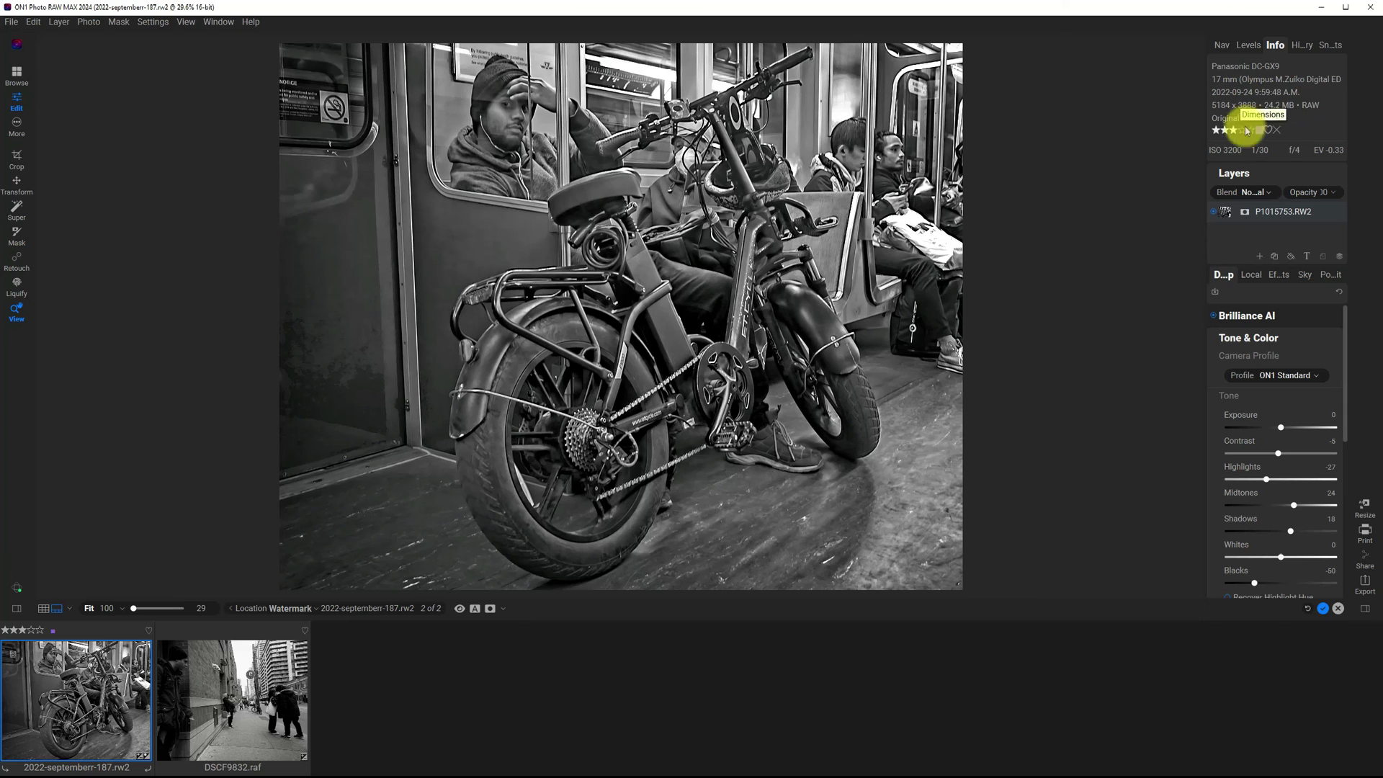
Export the subway bike photo using the saved text watermark preset, then close the PNG viewer
click(1364, 587)
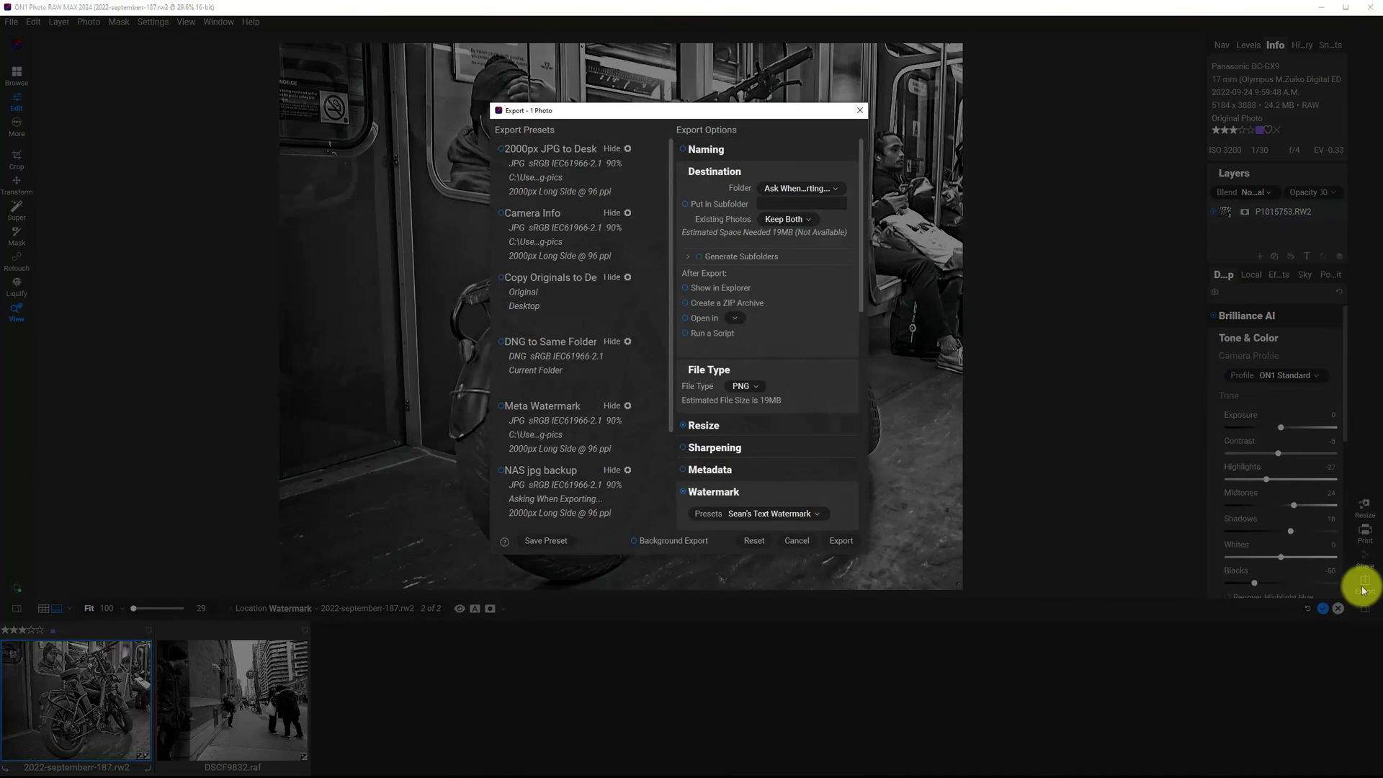
scroll(755, 415, down, 3)
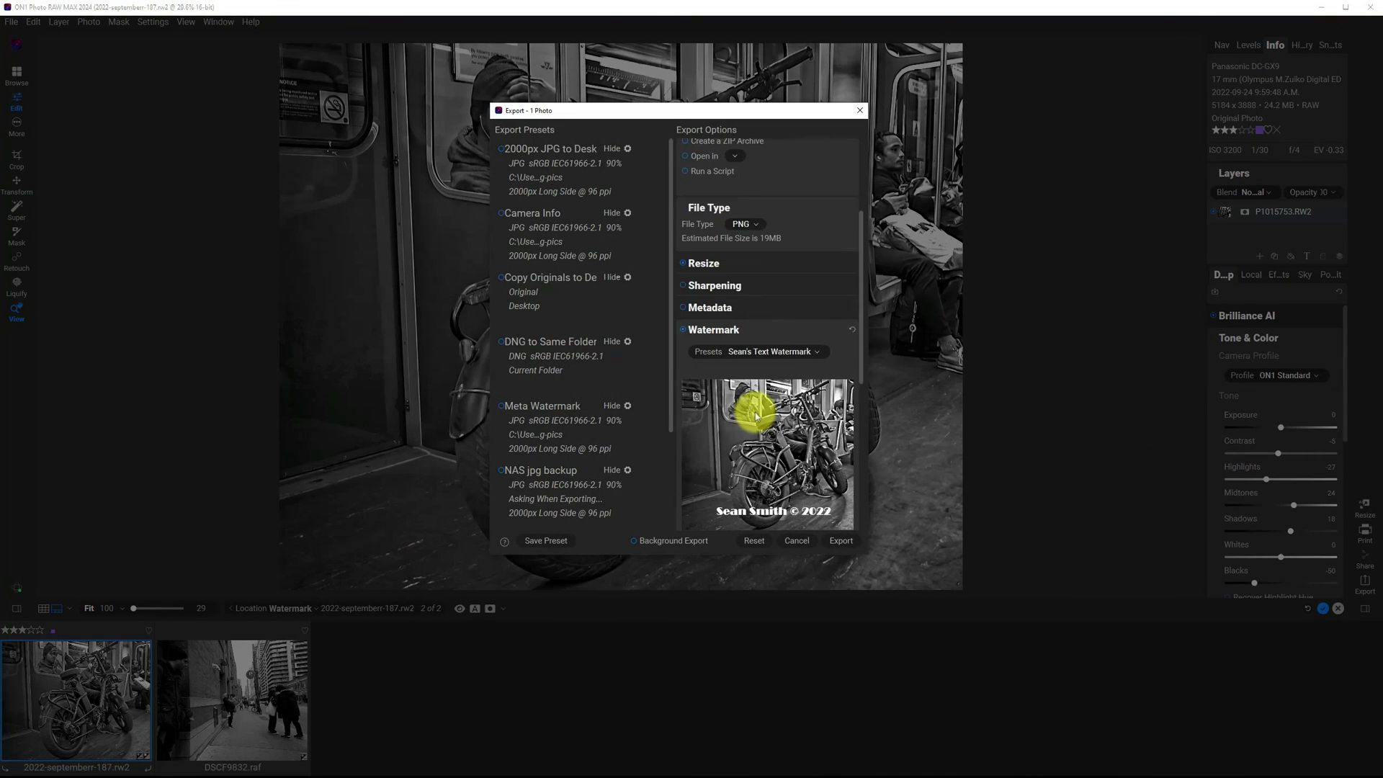
scroll(755, 414, down, 2)
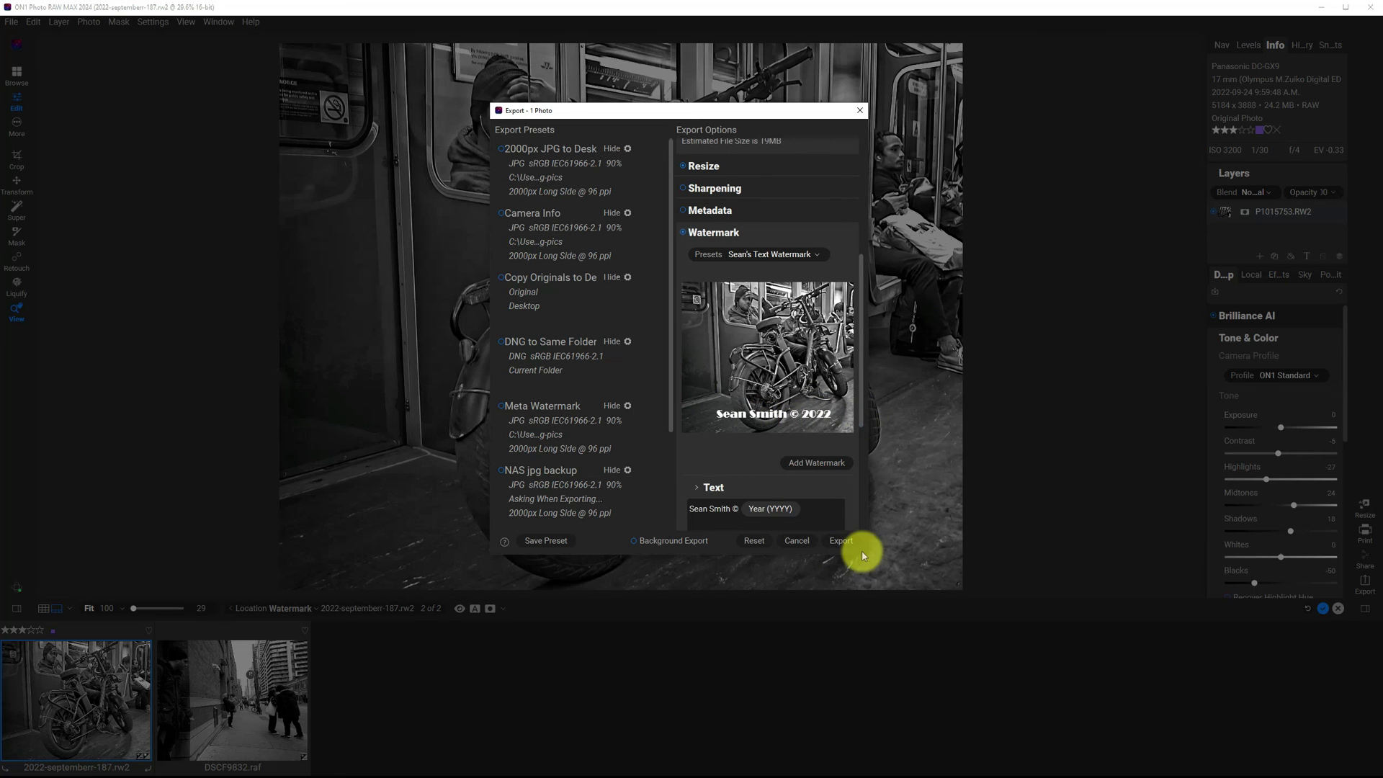
click(841, 541)
key(Escape)
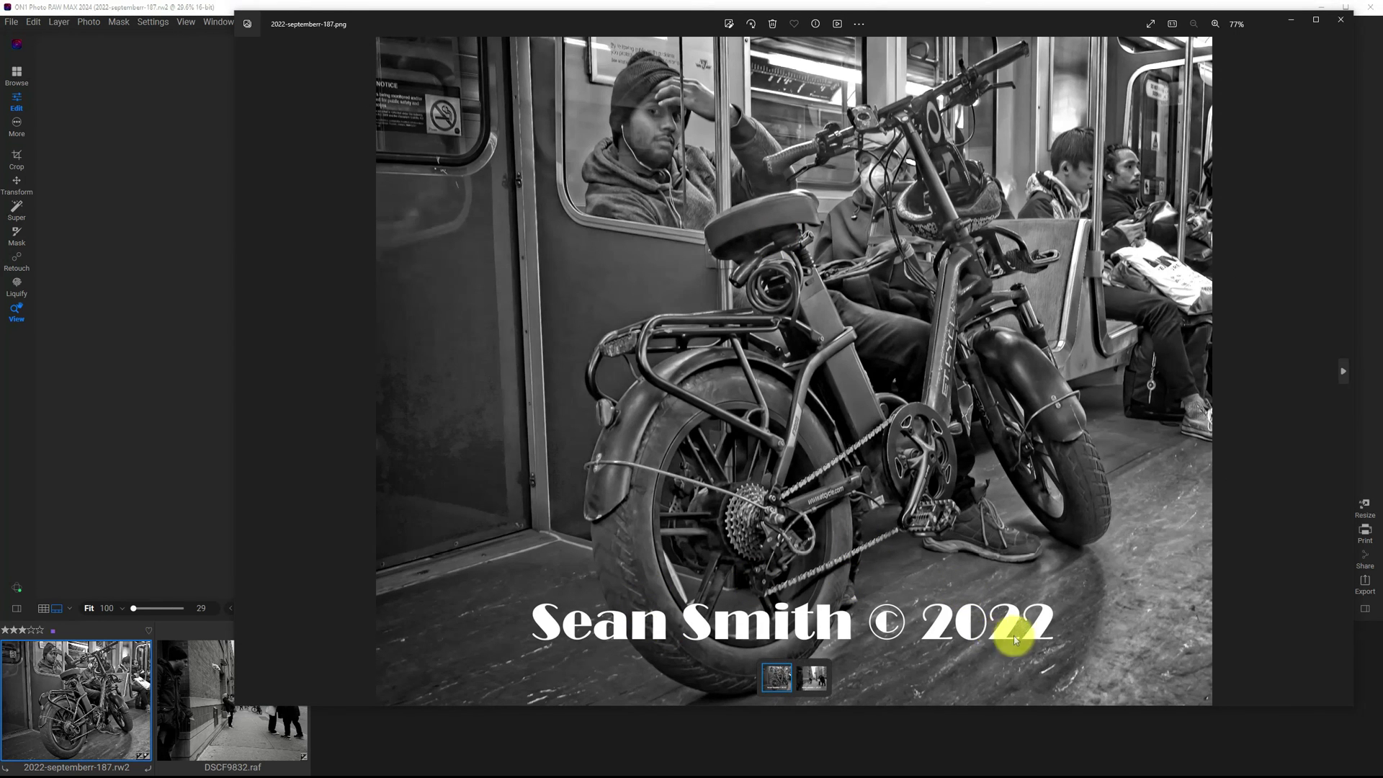
click(1341, 19)
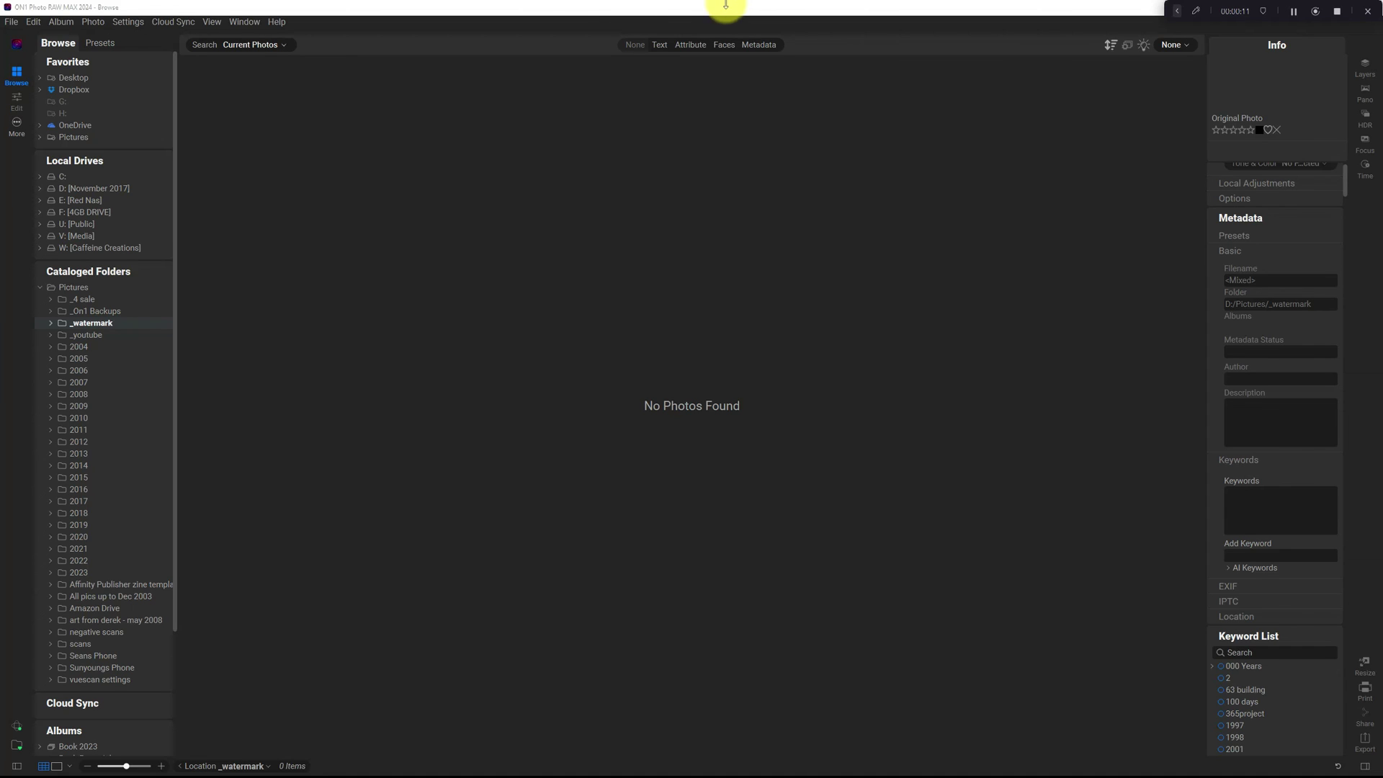
Create a transparent 13 x 19 inch, 300 pixels/inch canvas named for the photographer's watermark
click(11, 23)
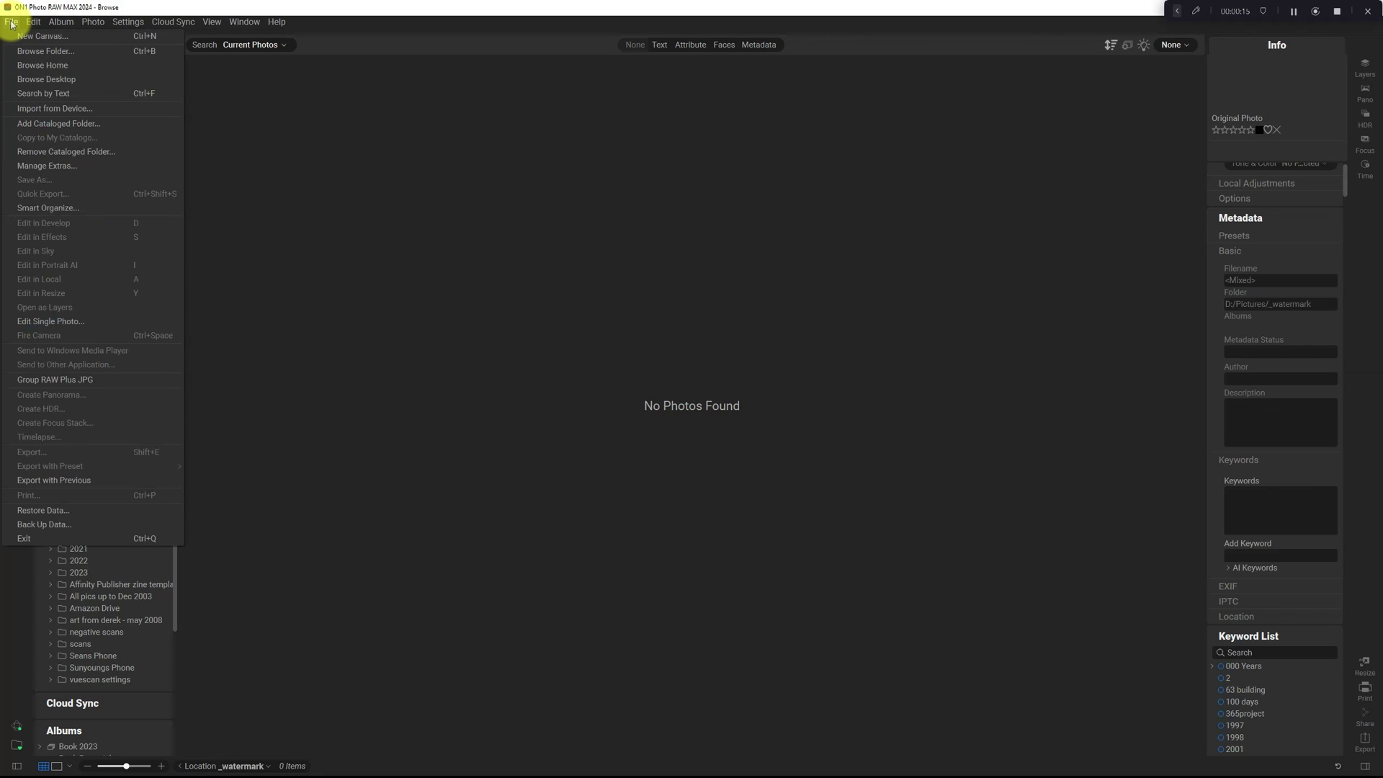
click(24, 39)
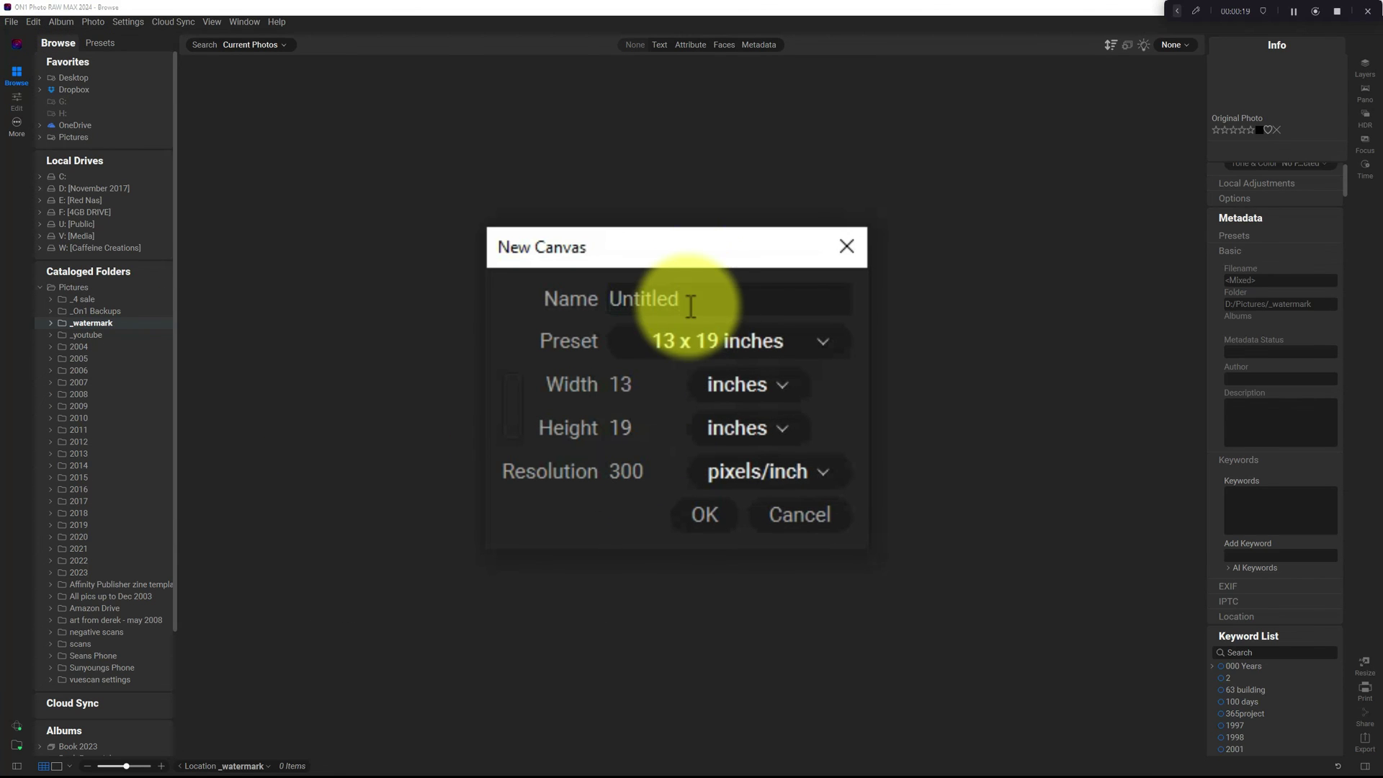
text(Sean's Watge)
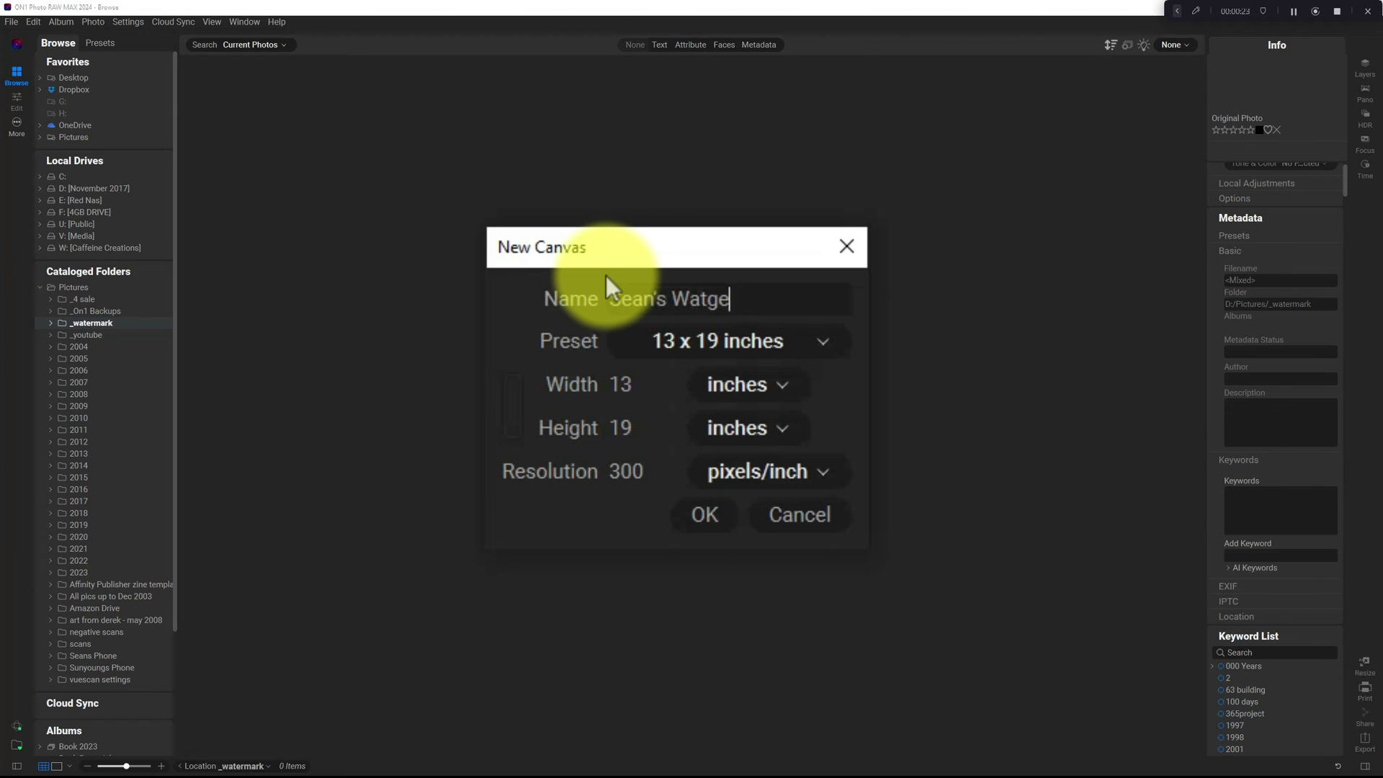
key(BackSpace)
key(BackSpace)
text(ermark)
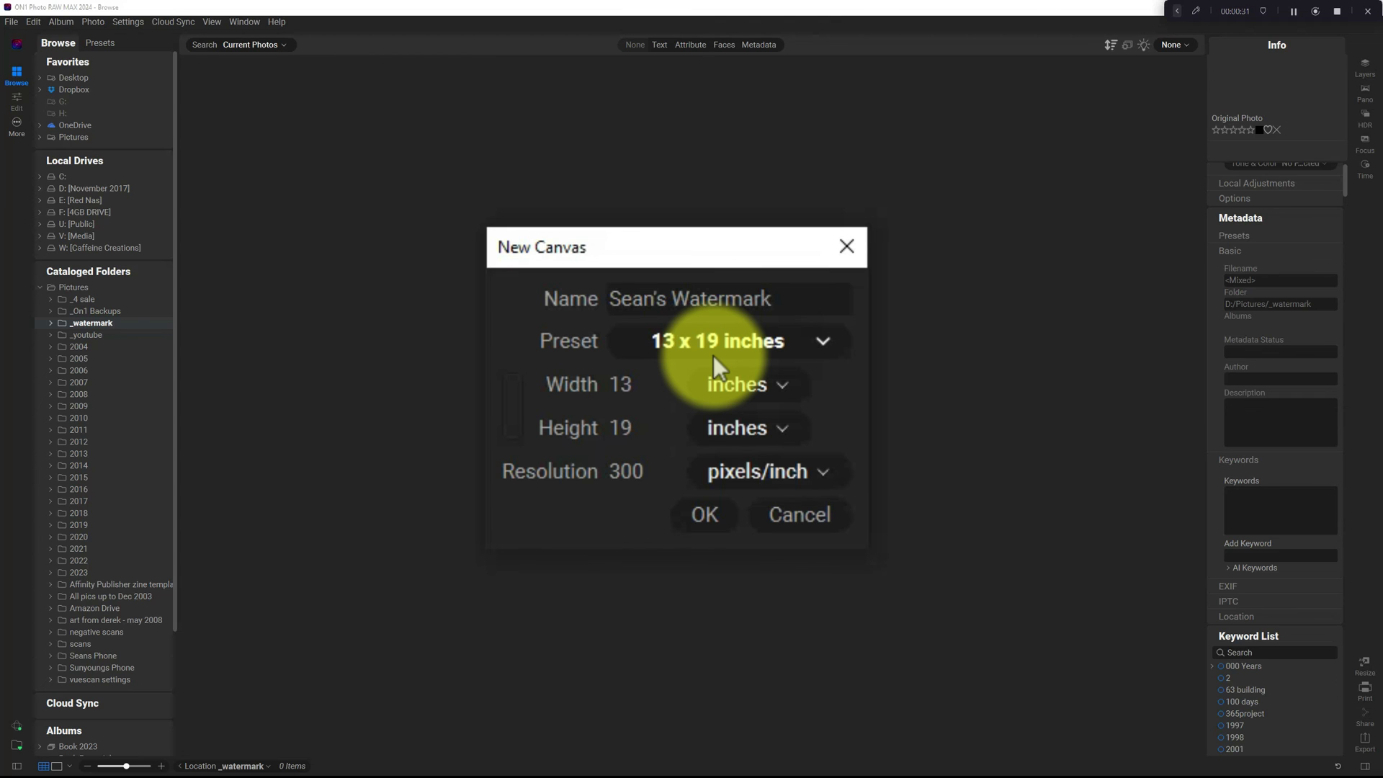
click(703, 513)
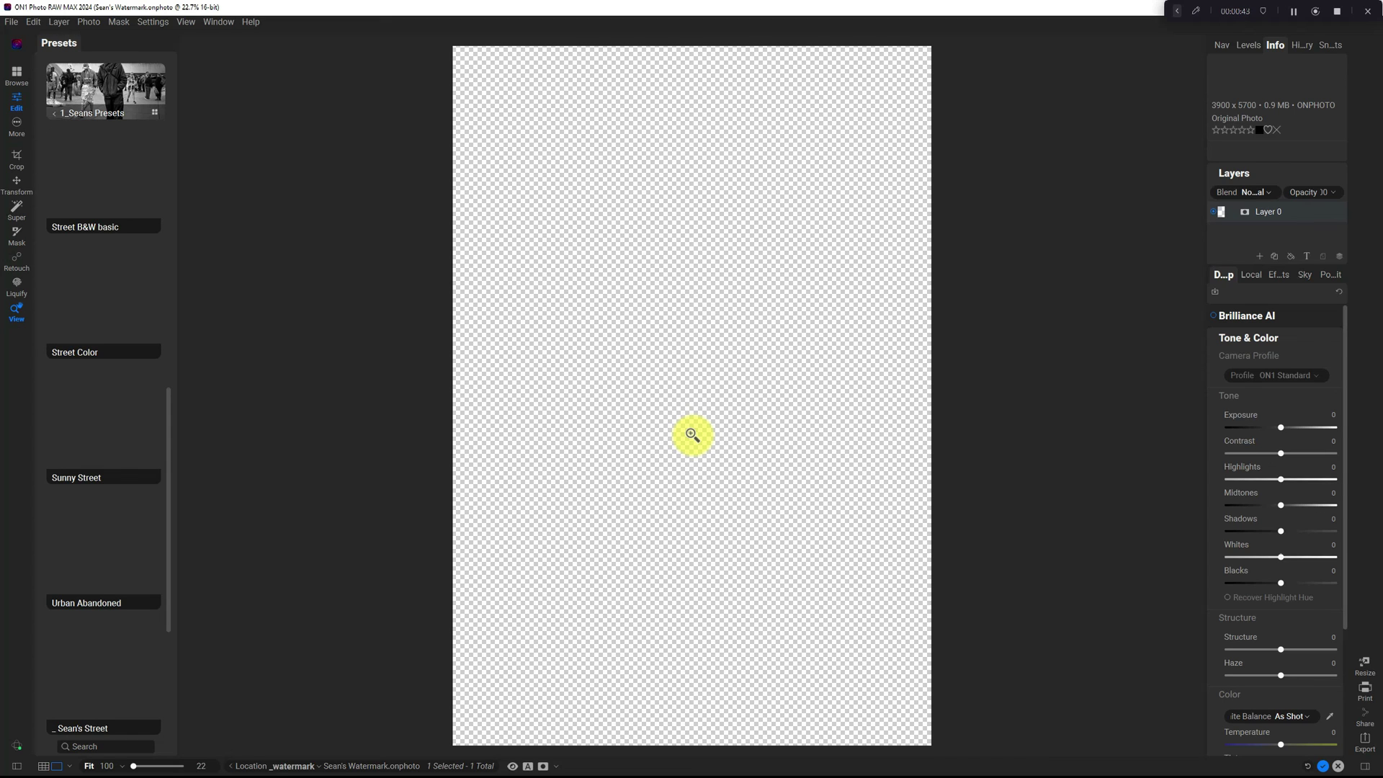
Add a text layer and stretch its text box wider and taller across the canvas
click(1307, 257)
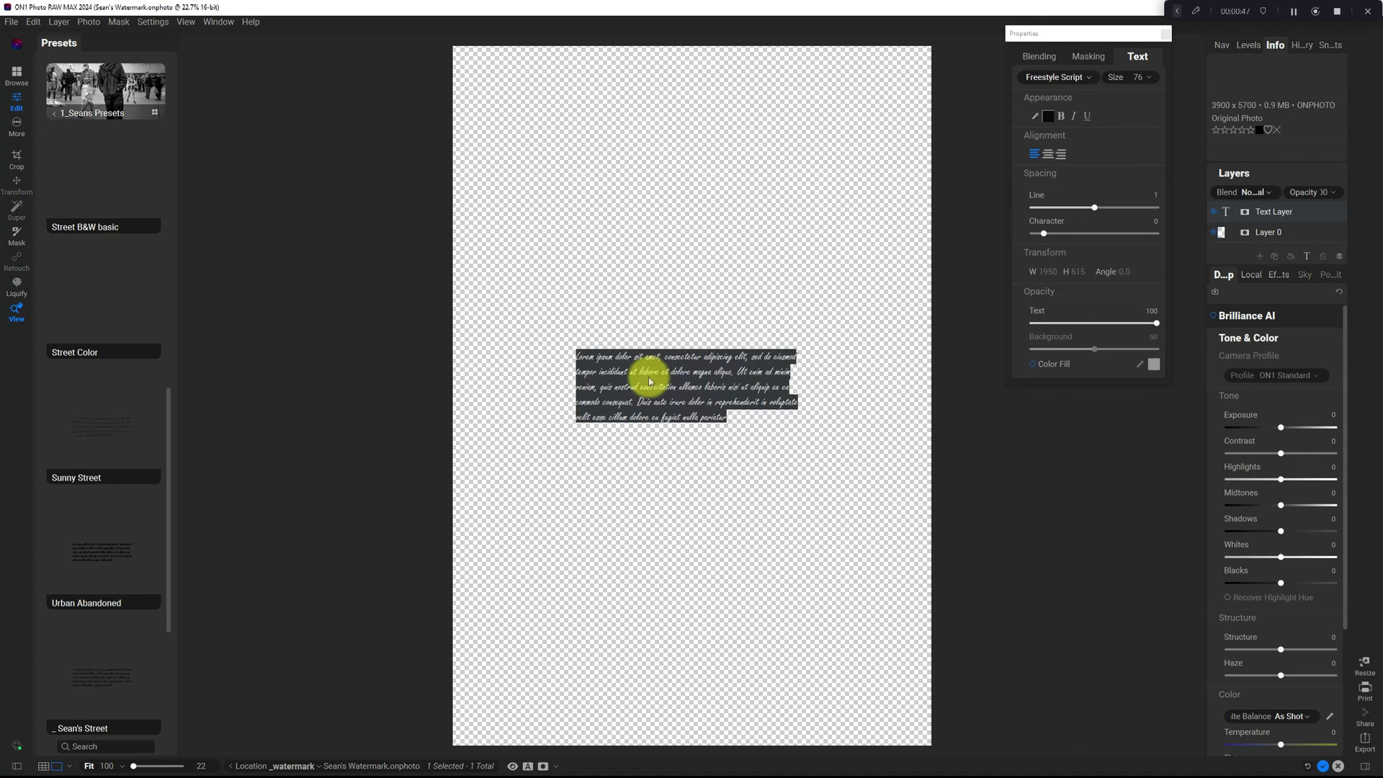
click(611, 361)
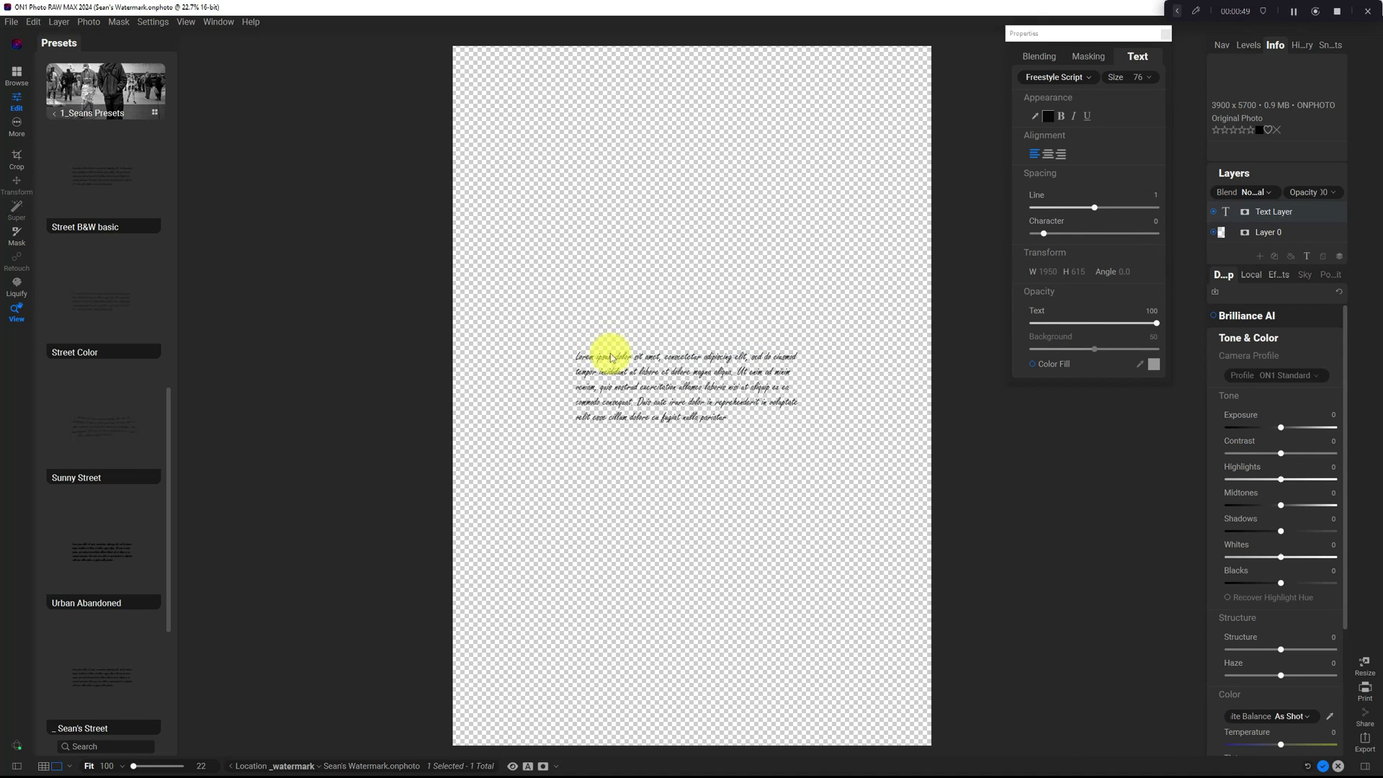
click(568, 398)
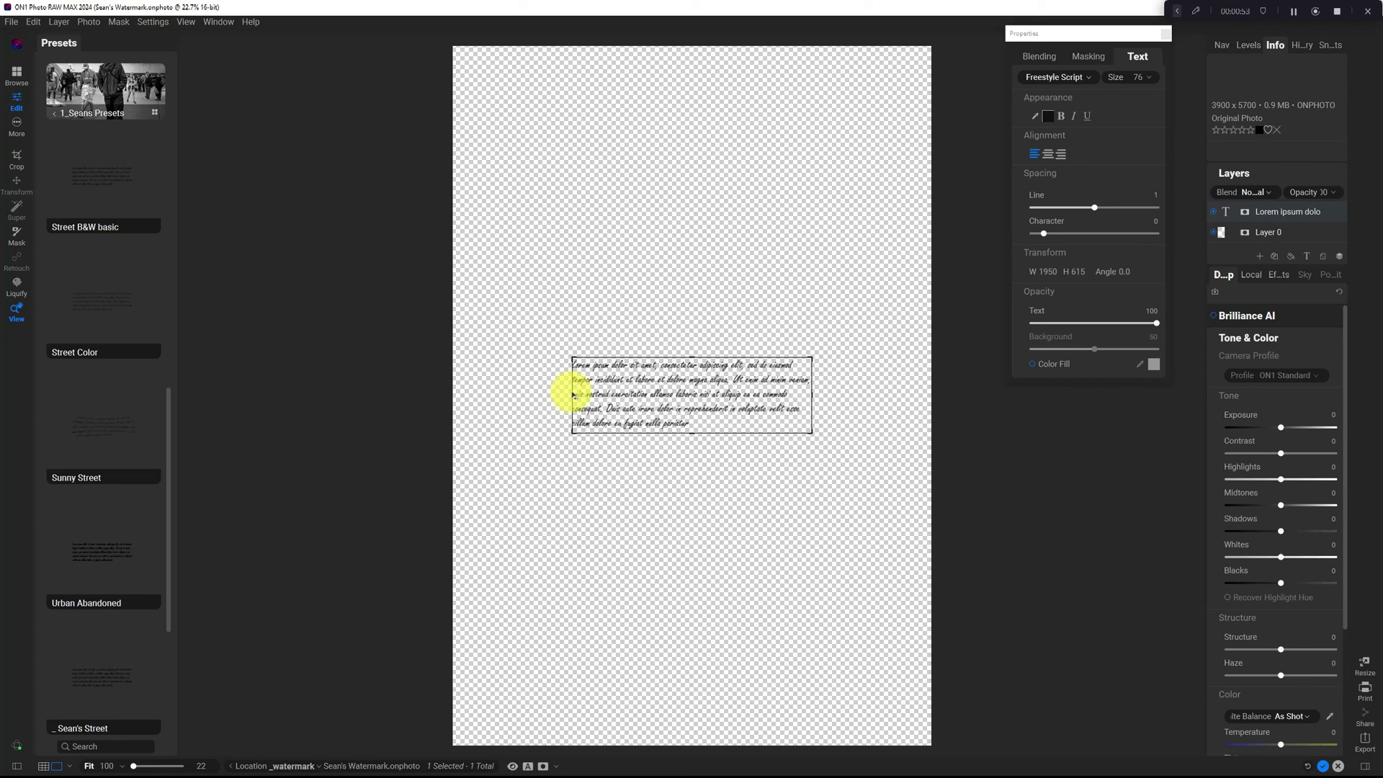
mouse_move(541, 393)
mouse_down()
mouse_move(425, 383)
mouse_move(516, 386)
mouse_up()
drag(657, 357, 661, 290)
drag(812, 361, 915, 361)
drag(713, 432, 707, 462)
drag(497, 376, 475, 376)
Commit the name text and enlarge it to size 822
click(634, 341)
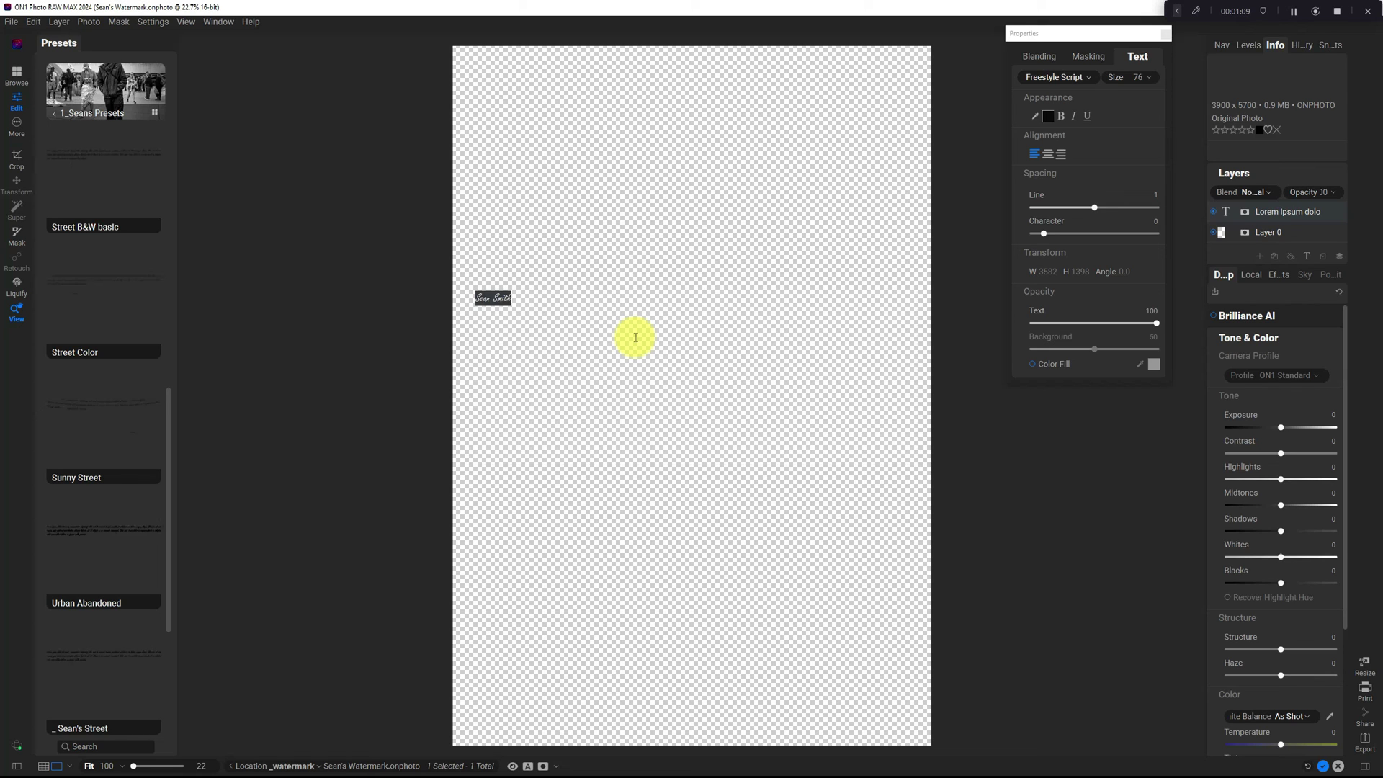
click(1148, 76)
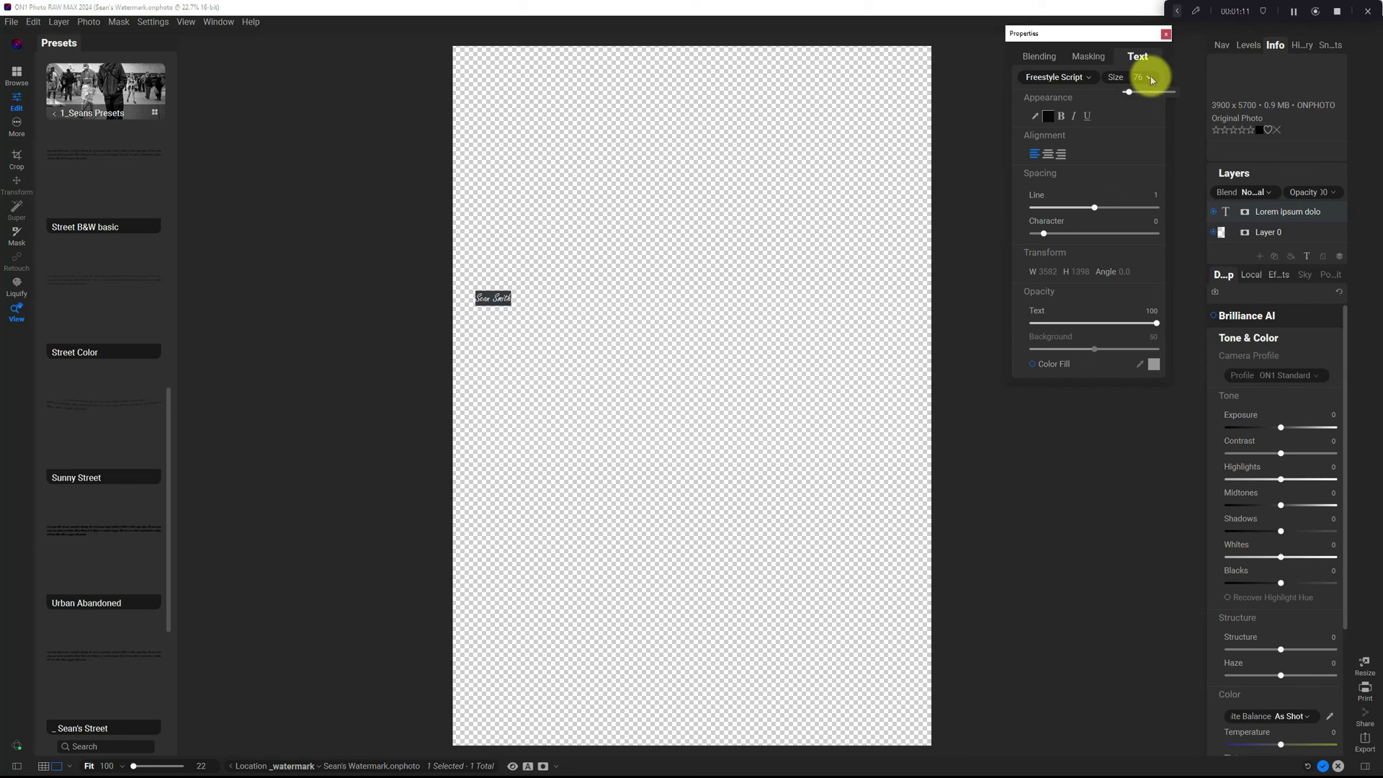
drag(1131, 90, 1165, 96)
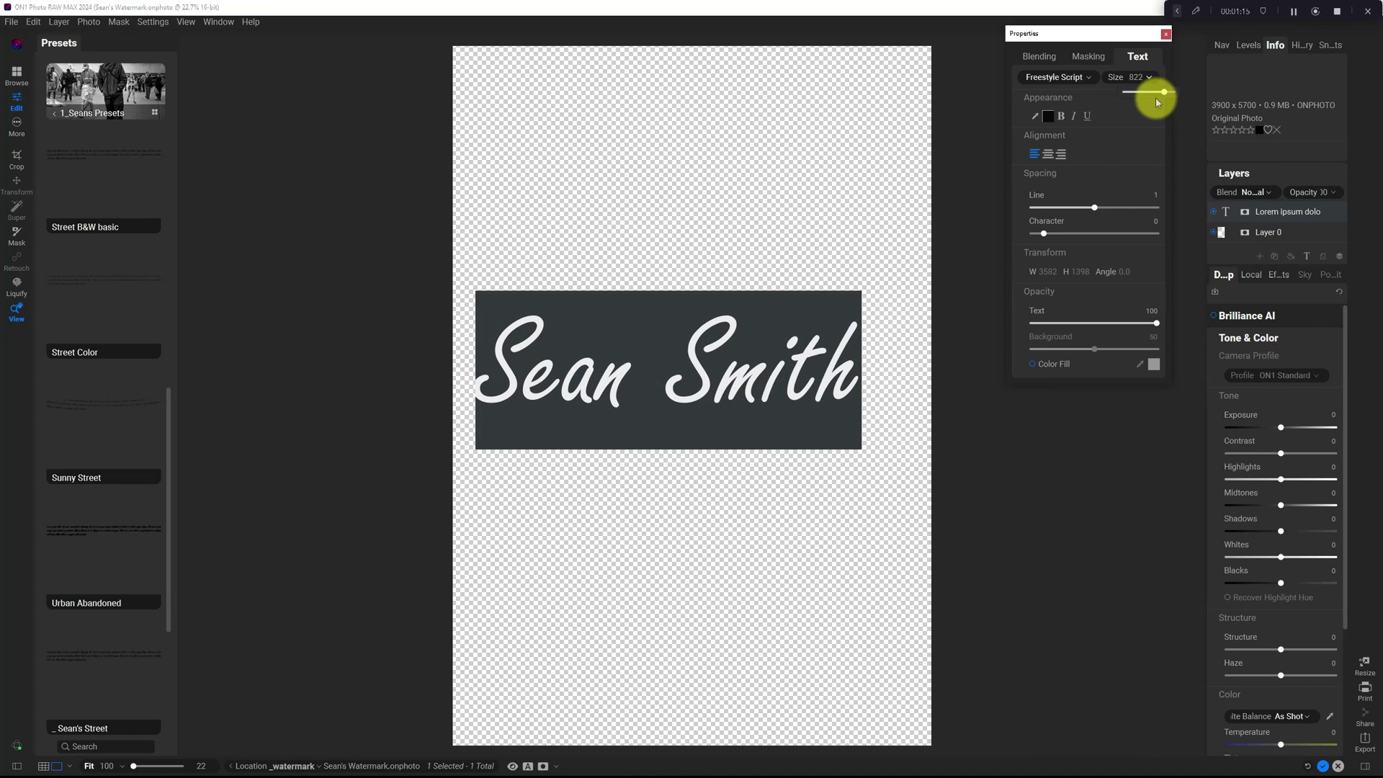
Centre-align the name text and raise its text opacity to 100
click(1048, 154)
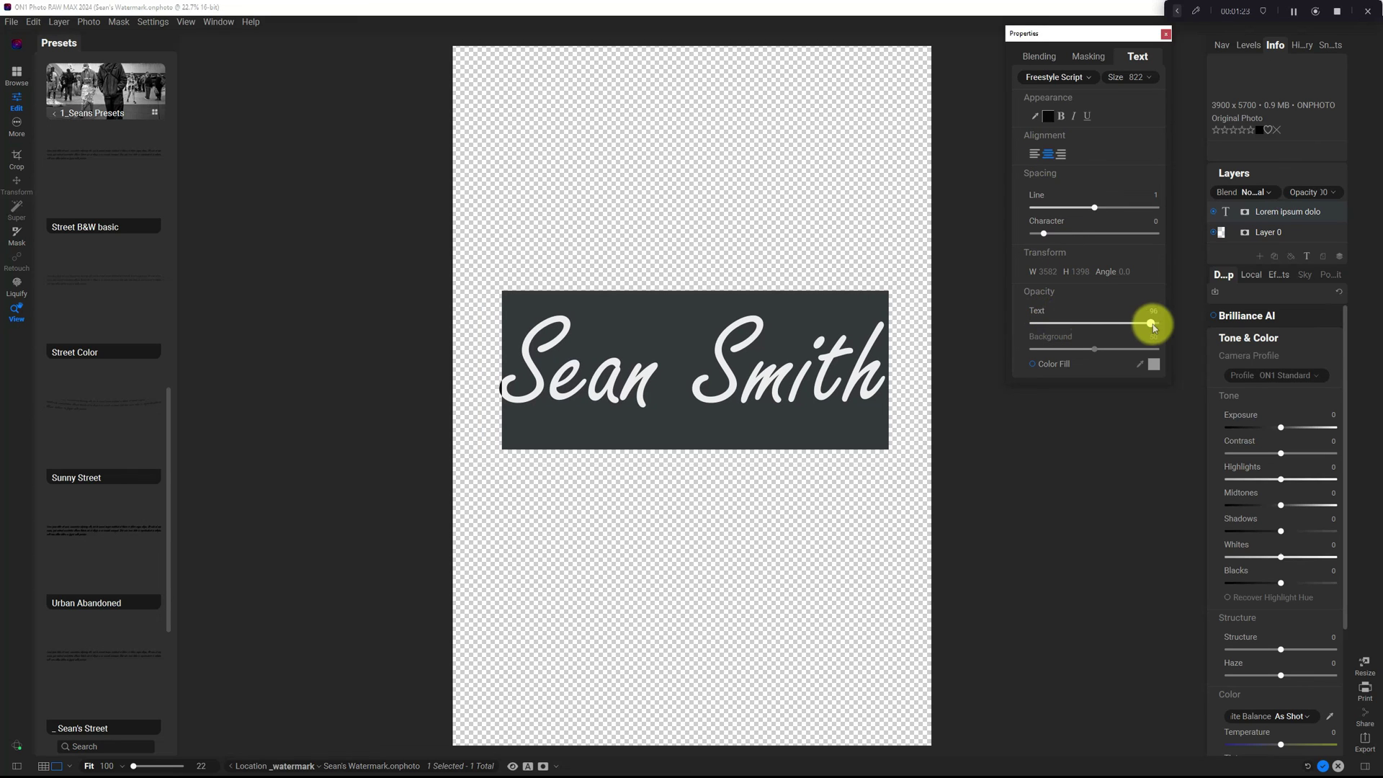
drag(1143, 323, 1150, 326)
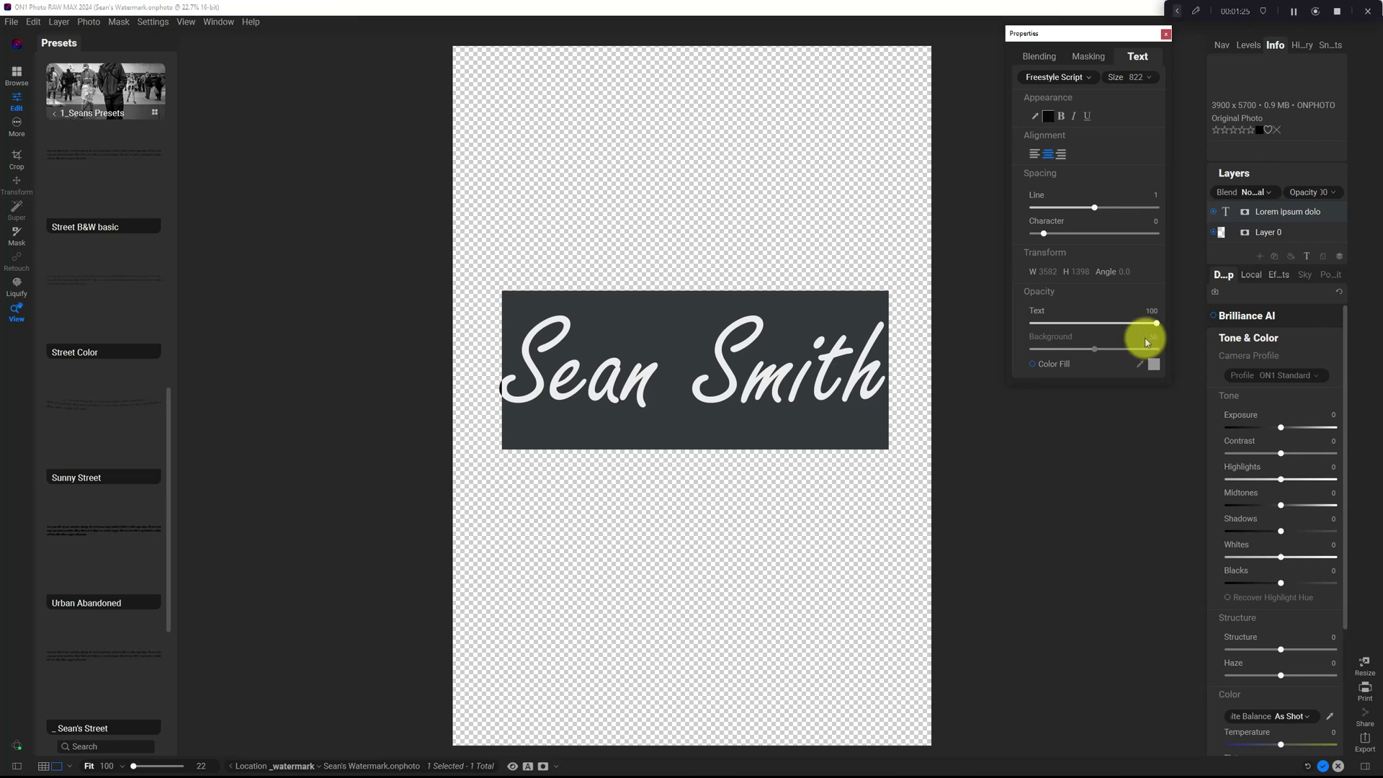
click(768, 334)
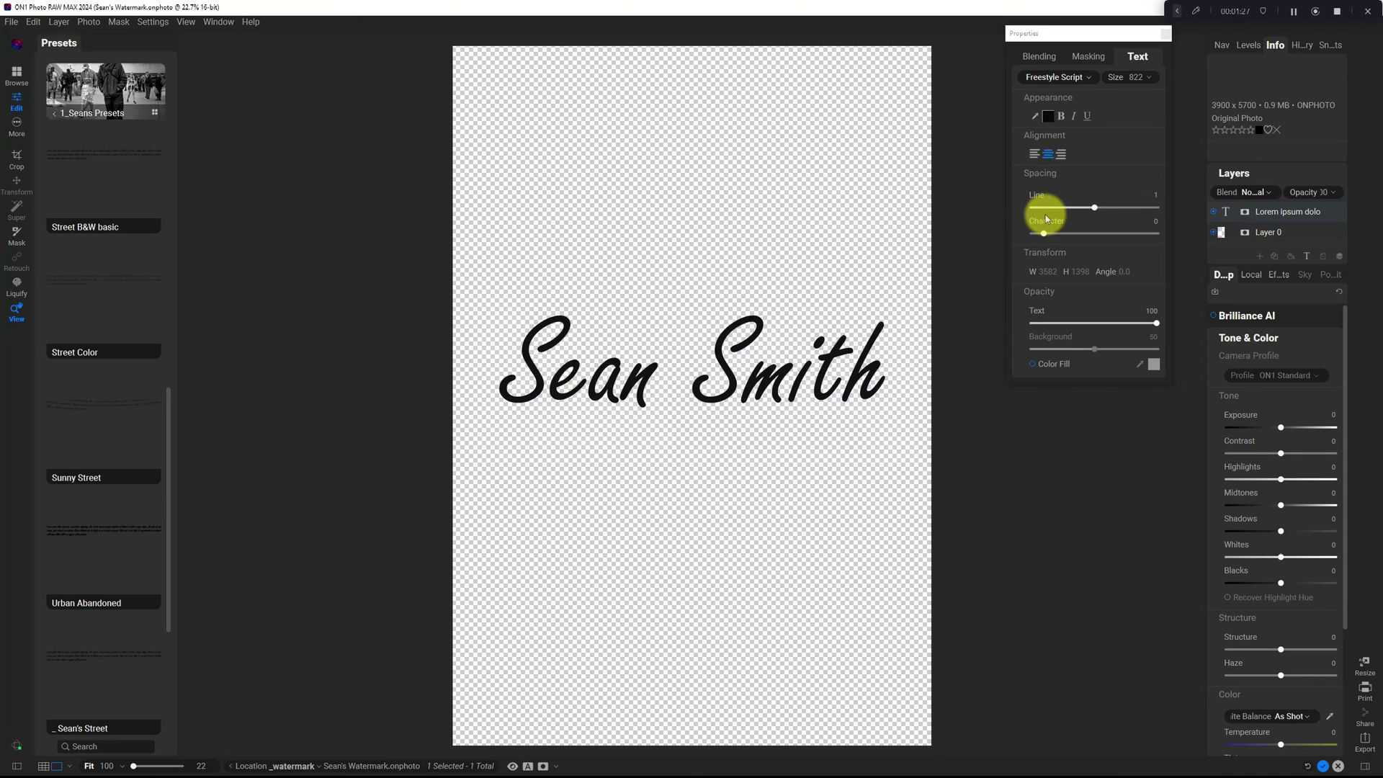
click(796, 376)
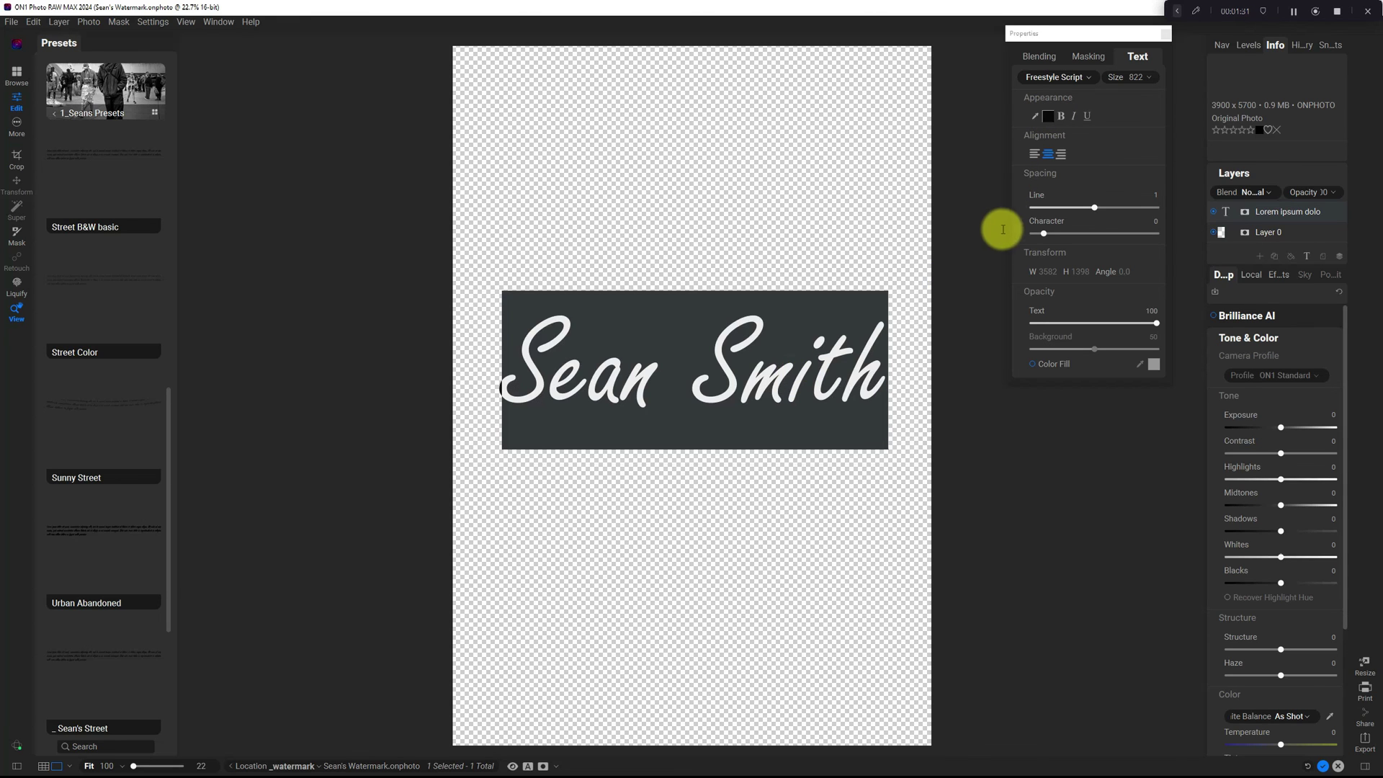
Change the name text colour to pure white (#ffffff)
click(1049, 119)
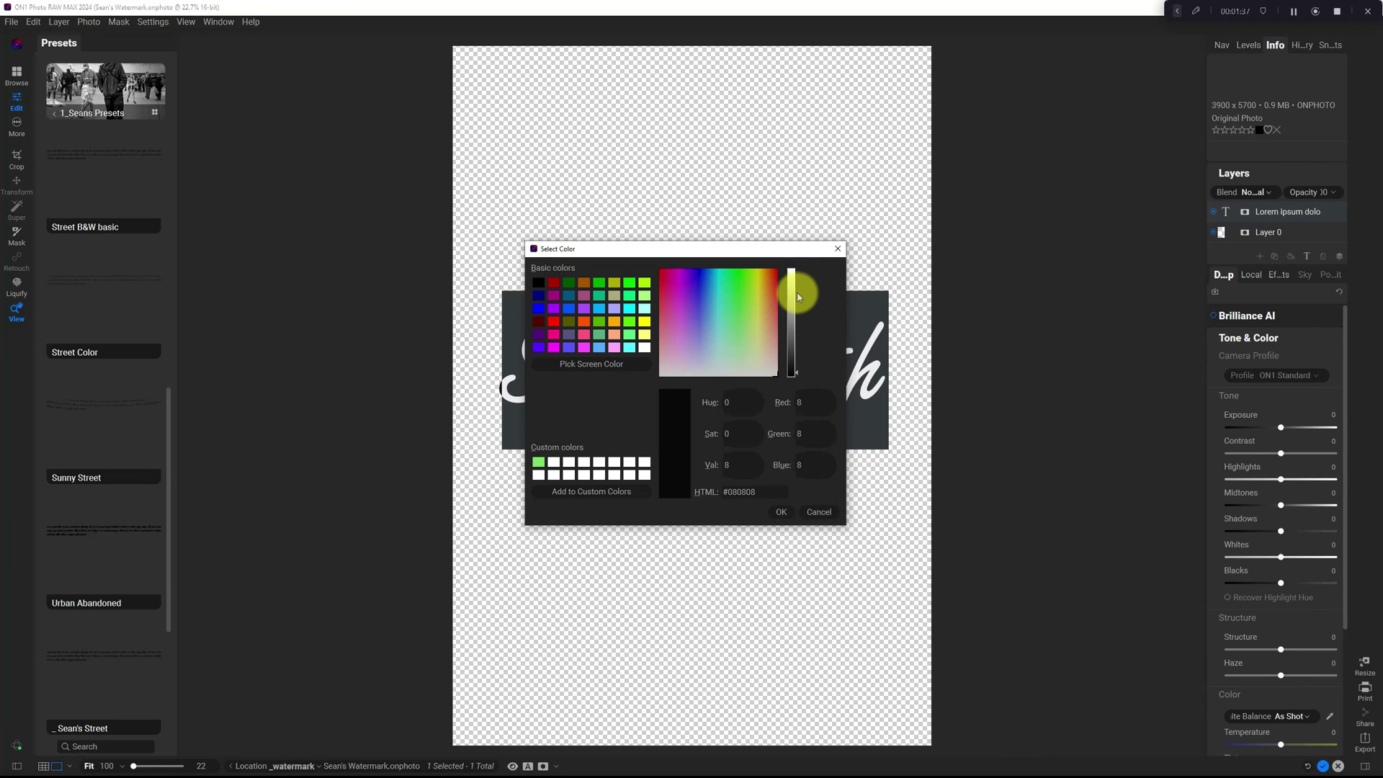
drag(790, 321, 793, 268)
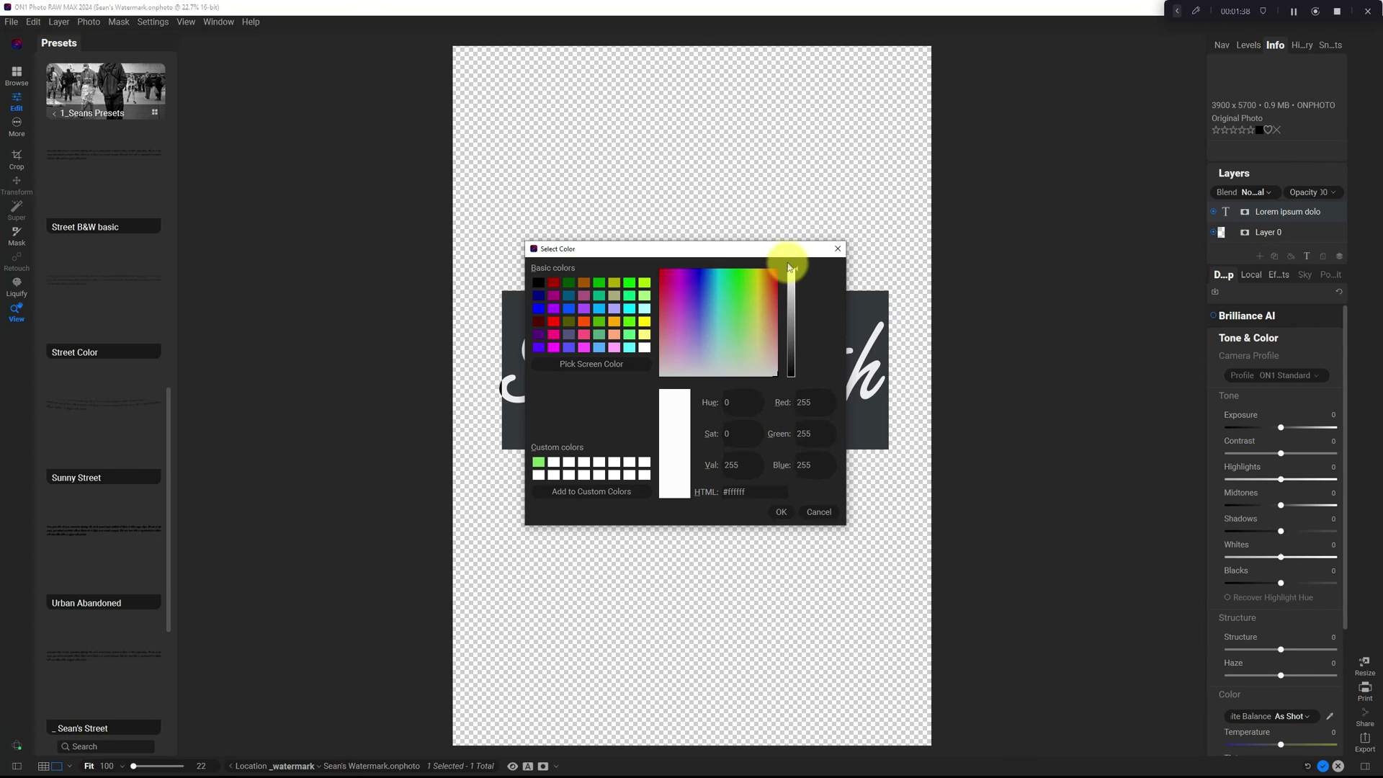
click(781, 512)
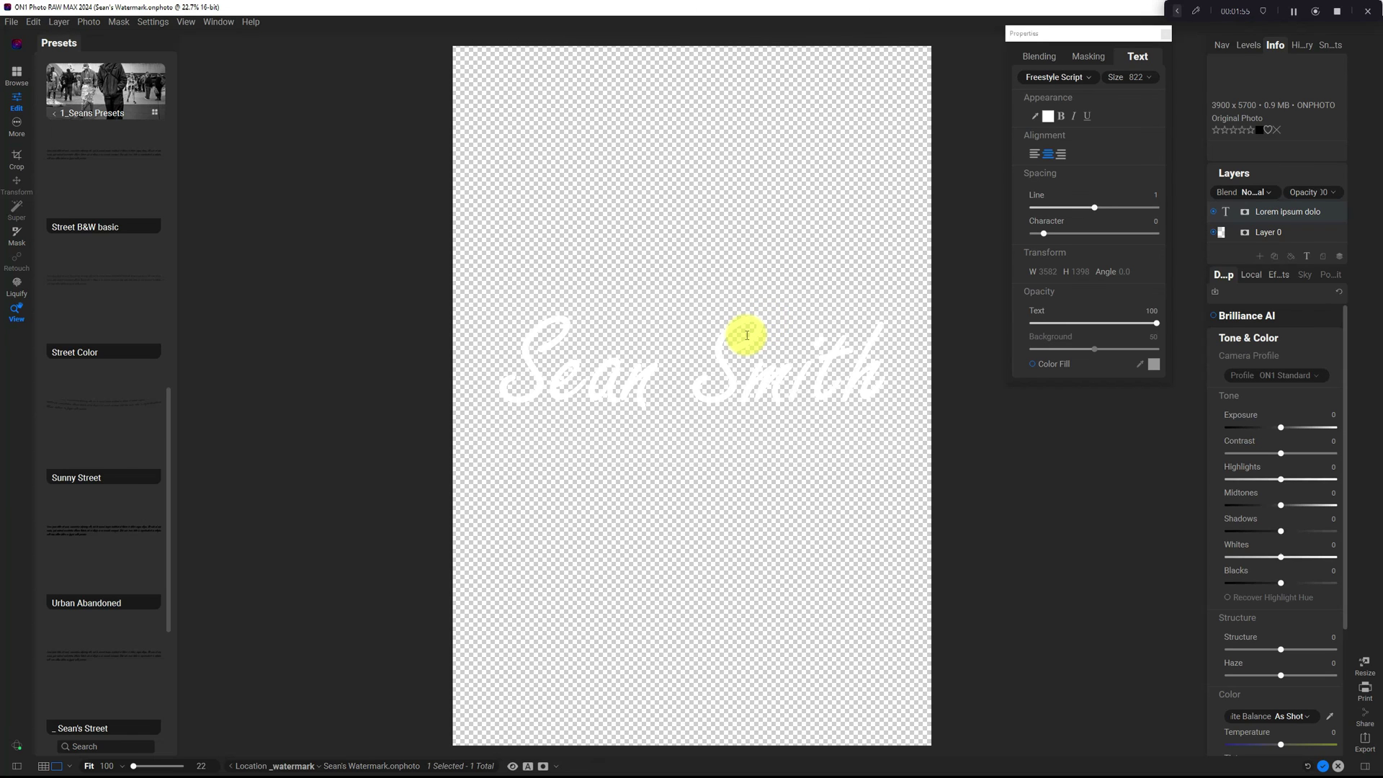
text(c)
key(BackSpace)
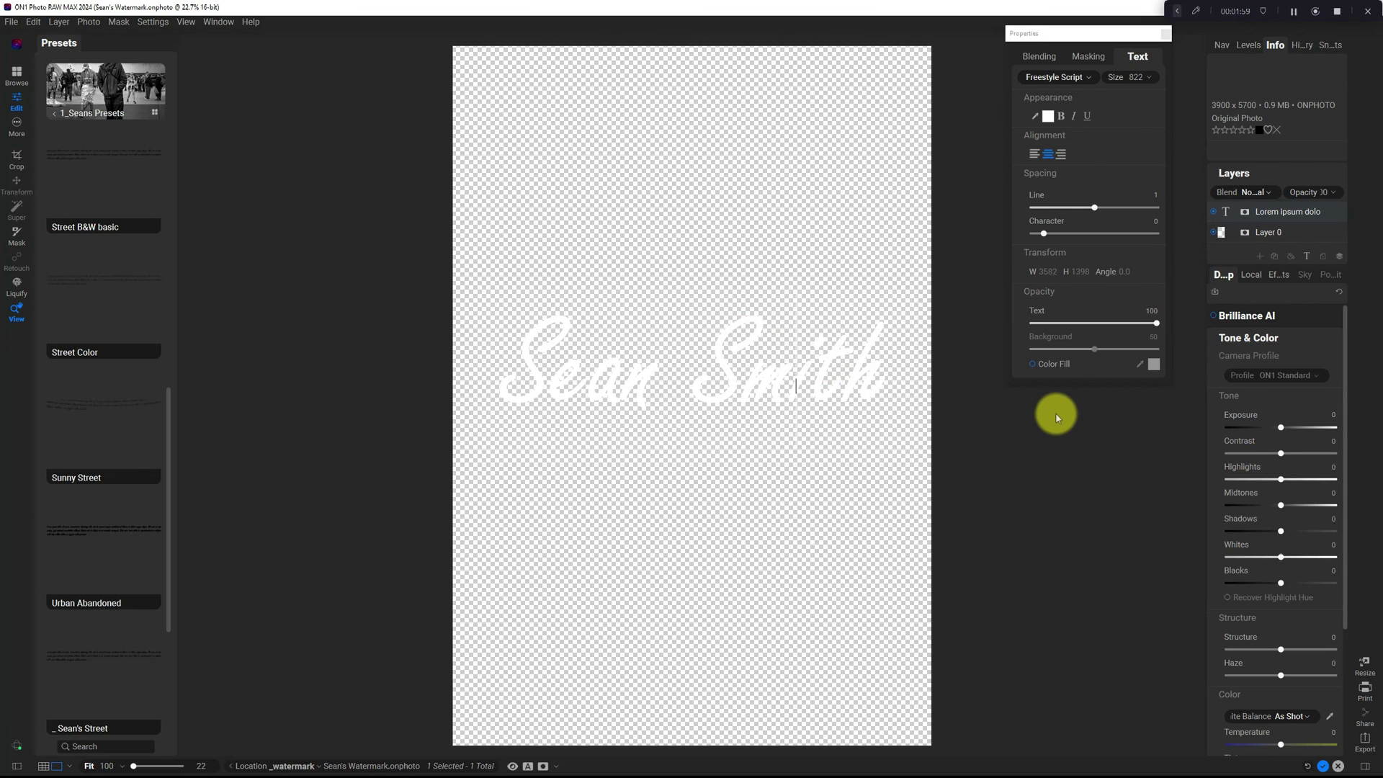
Crop the canvas top and bottom to hug the white name, then open Export
click(1029, 430)
key(c)
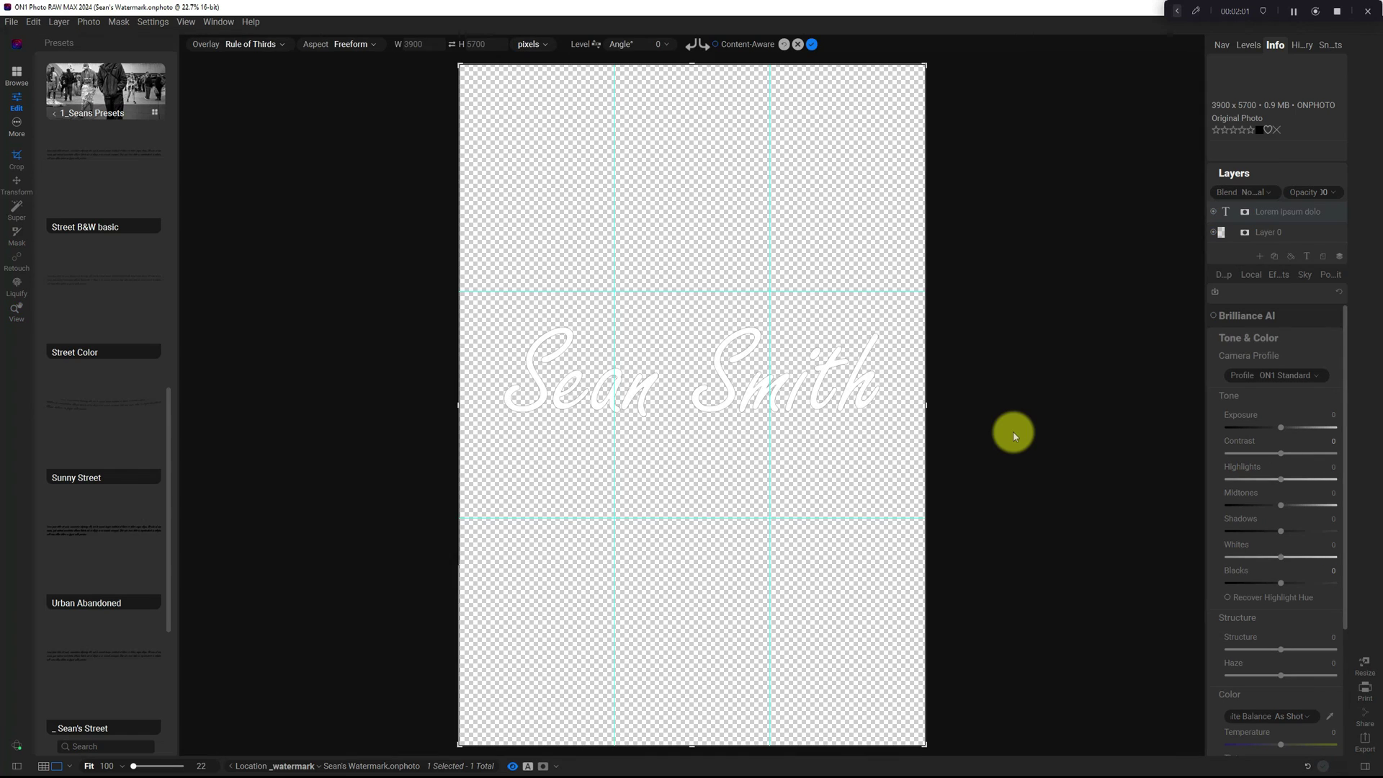
drag(692, 67, 684, 189)
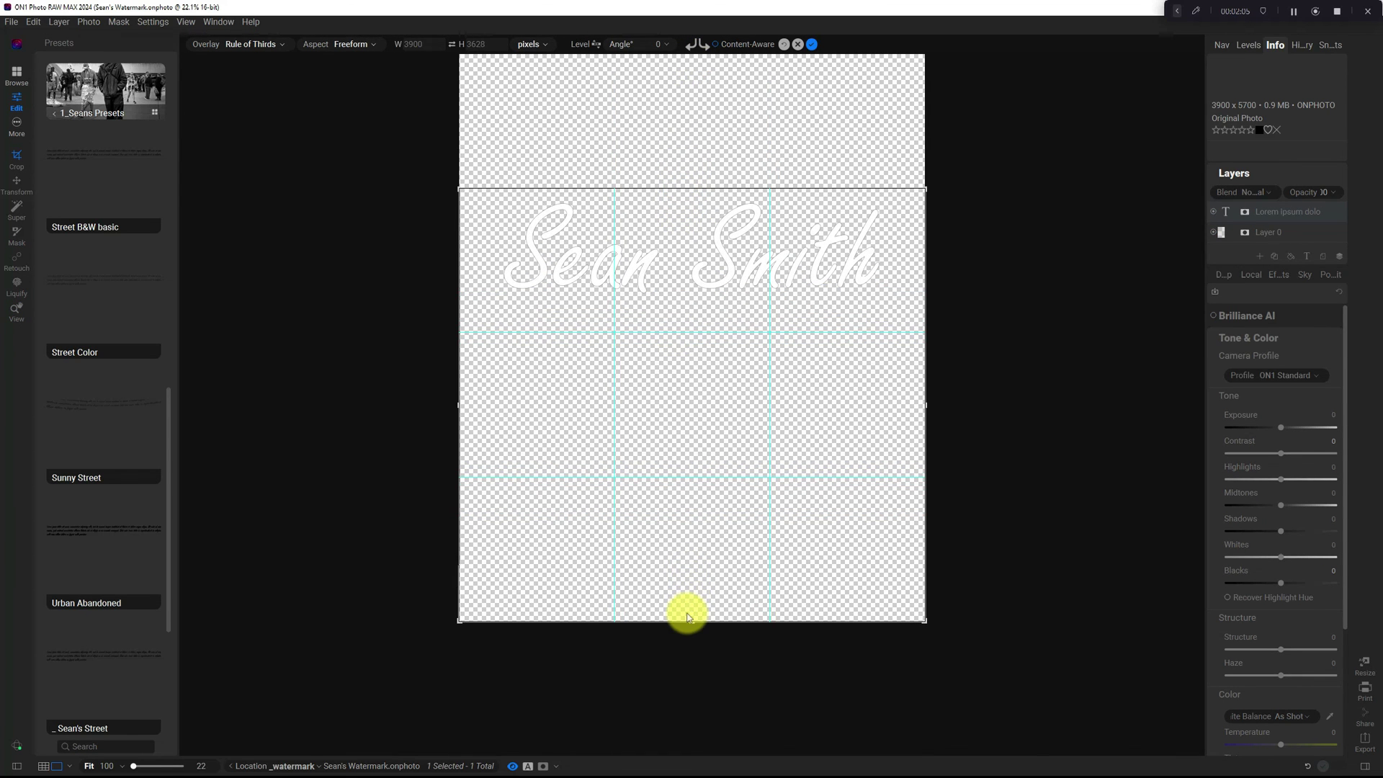
drag(685, 619, 683, 467)
key(Return)
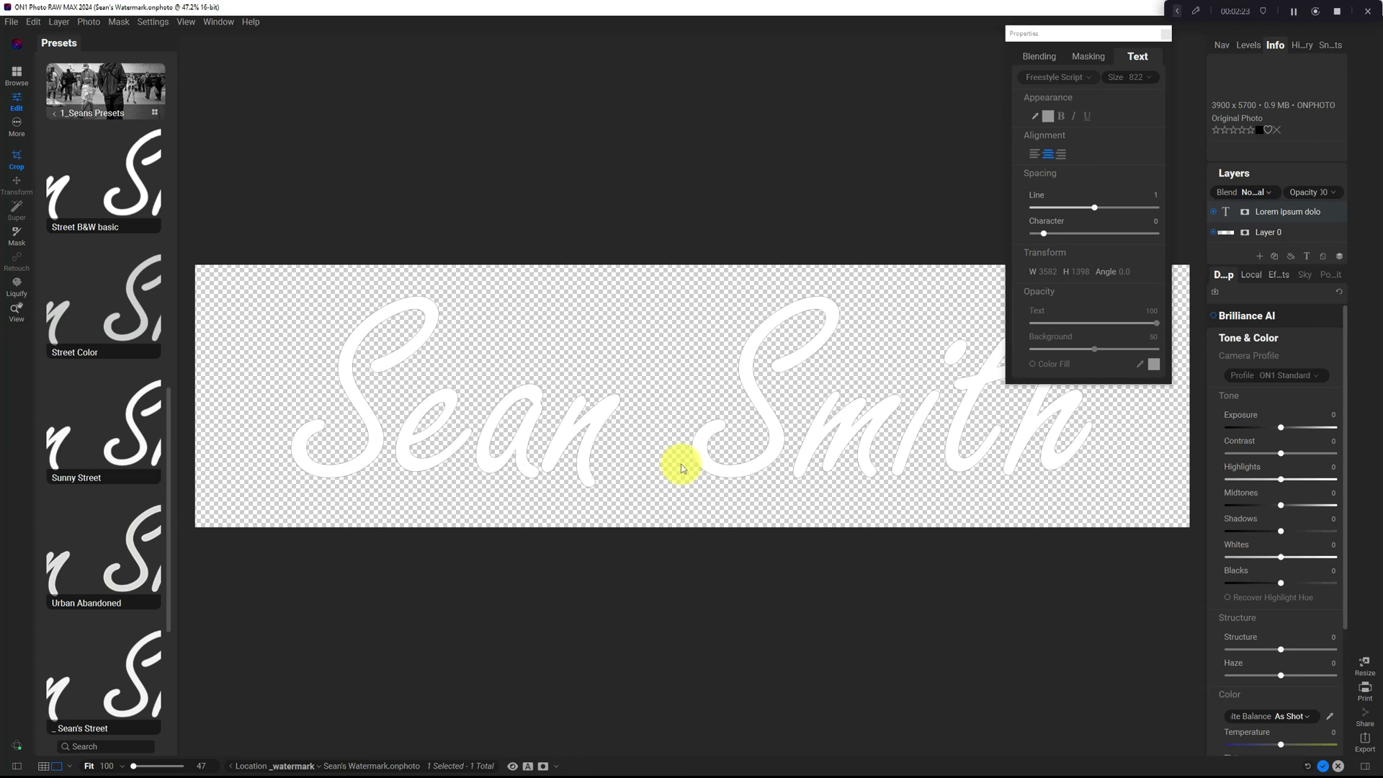
click(1364, 742)
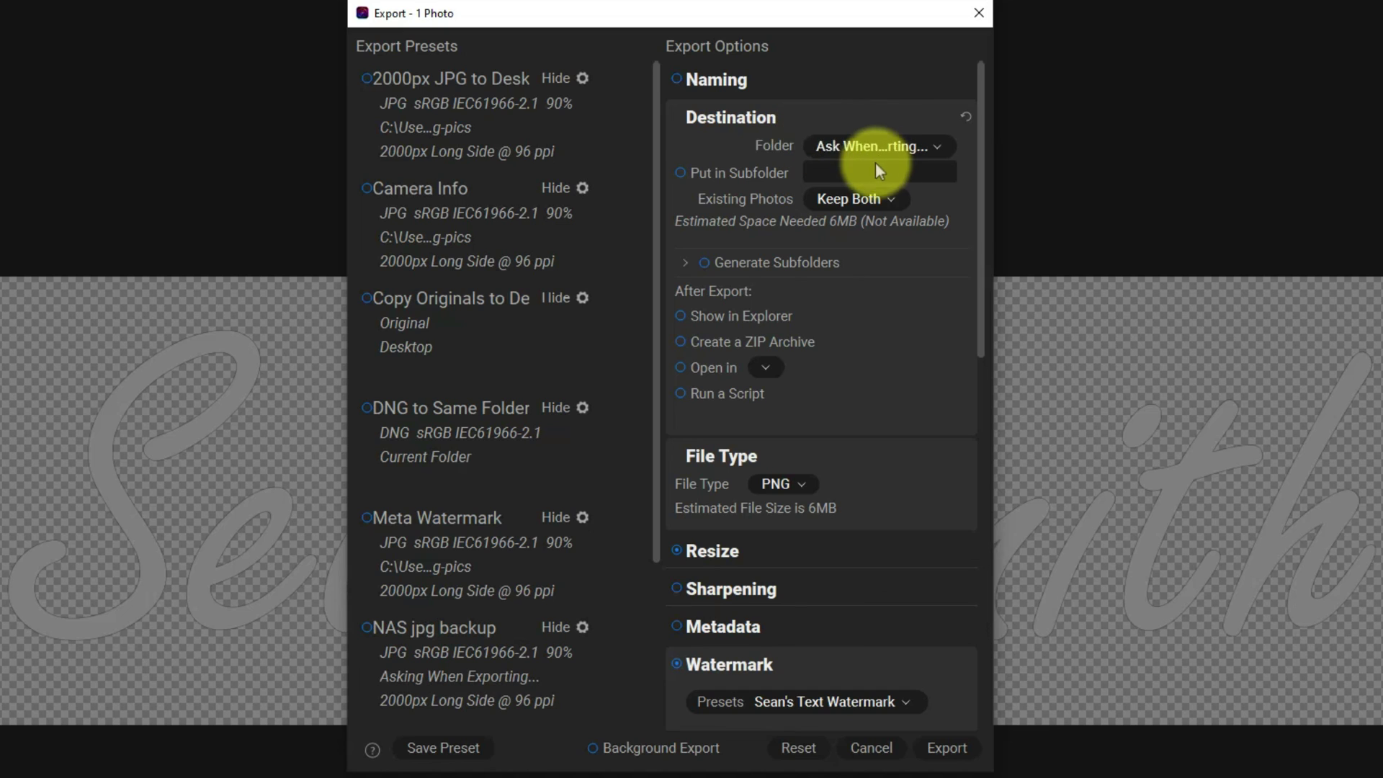
Export the cropped name canvas as a transparent PNG file
scroll(764, 249, down, 2)
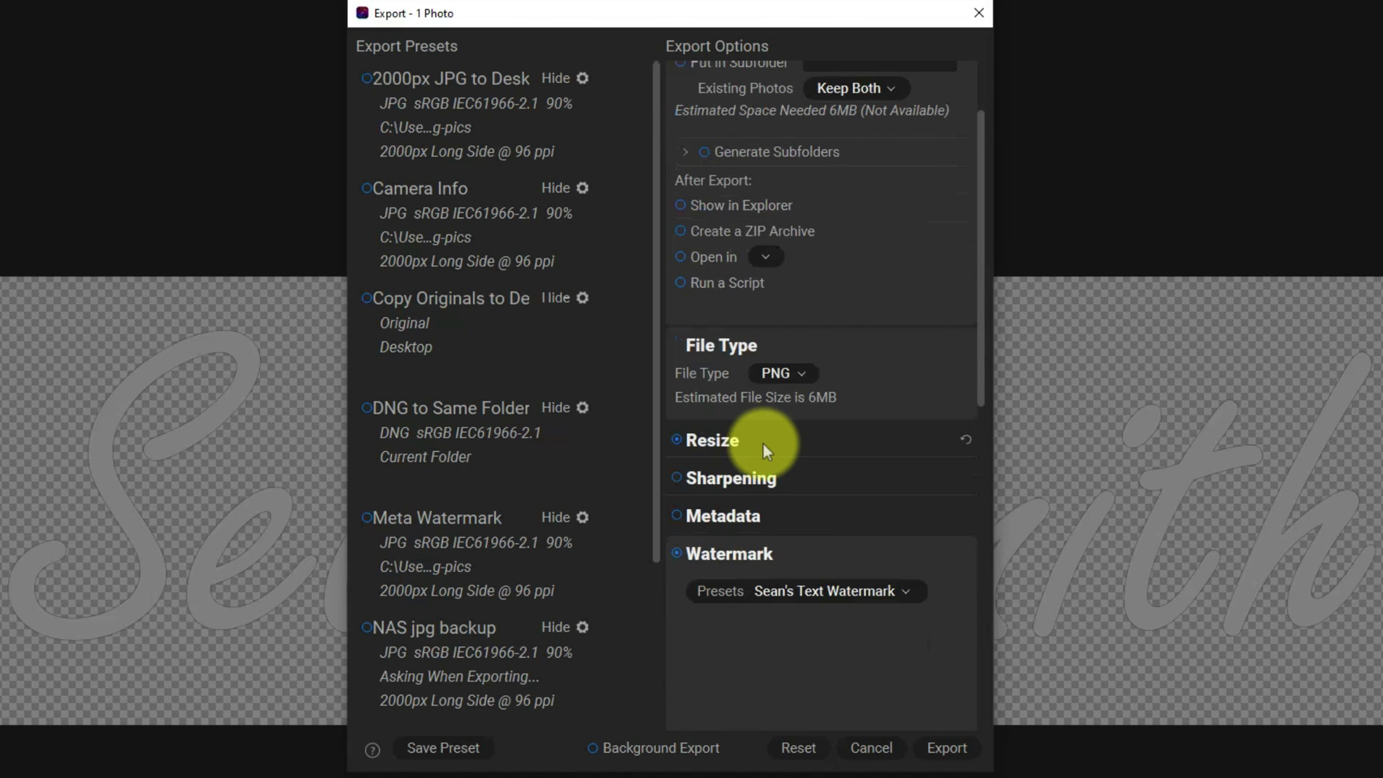
scroll(740, 435, down, 1)
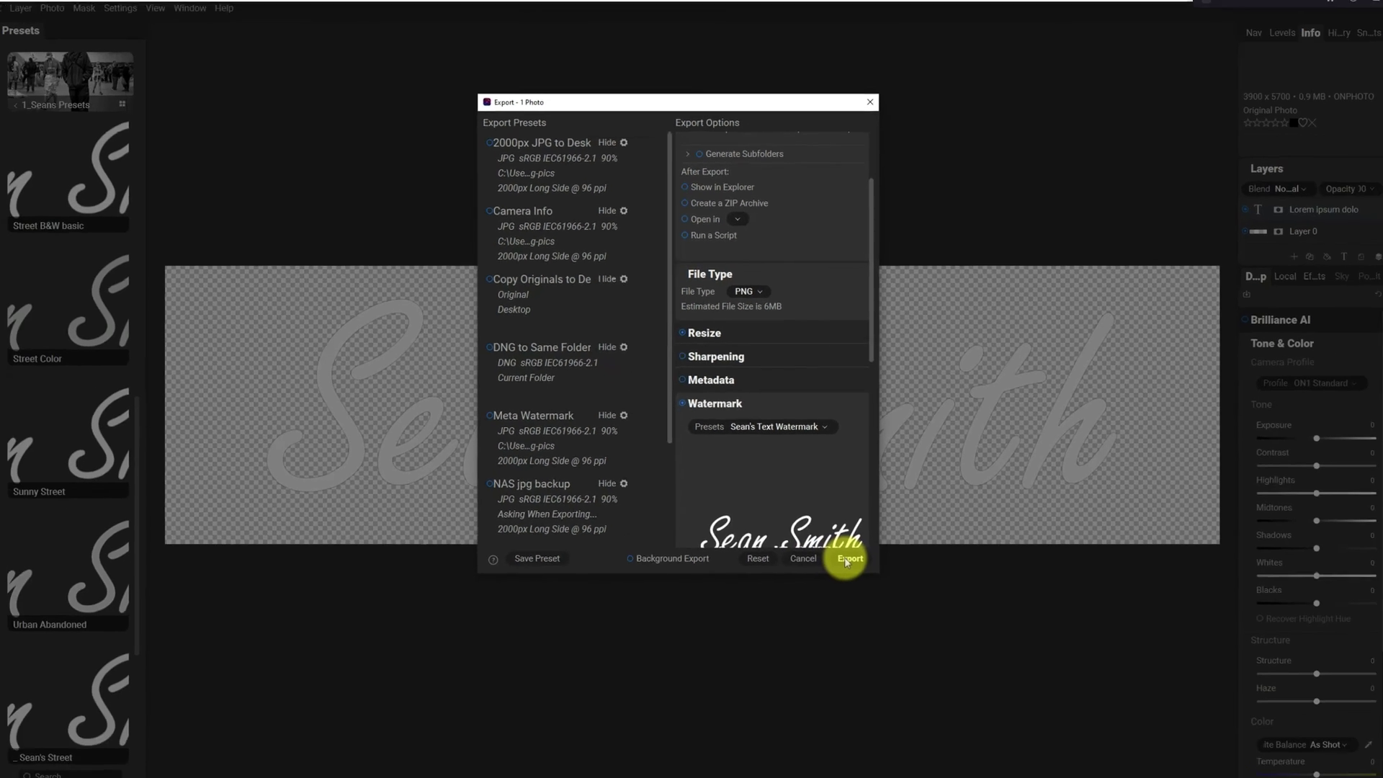
click(947, 748)
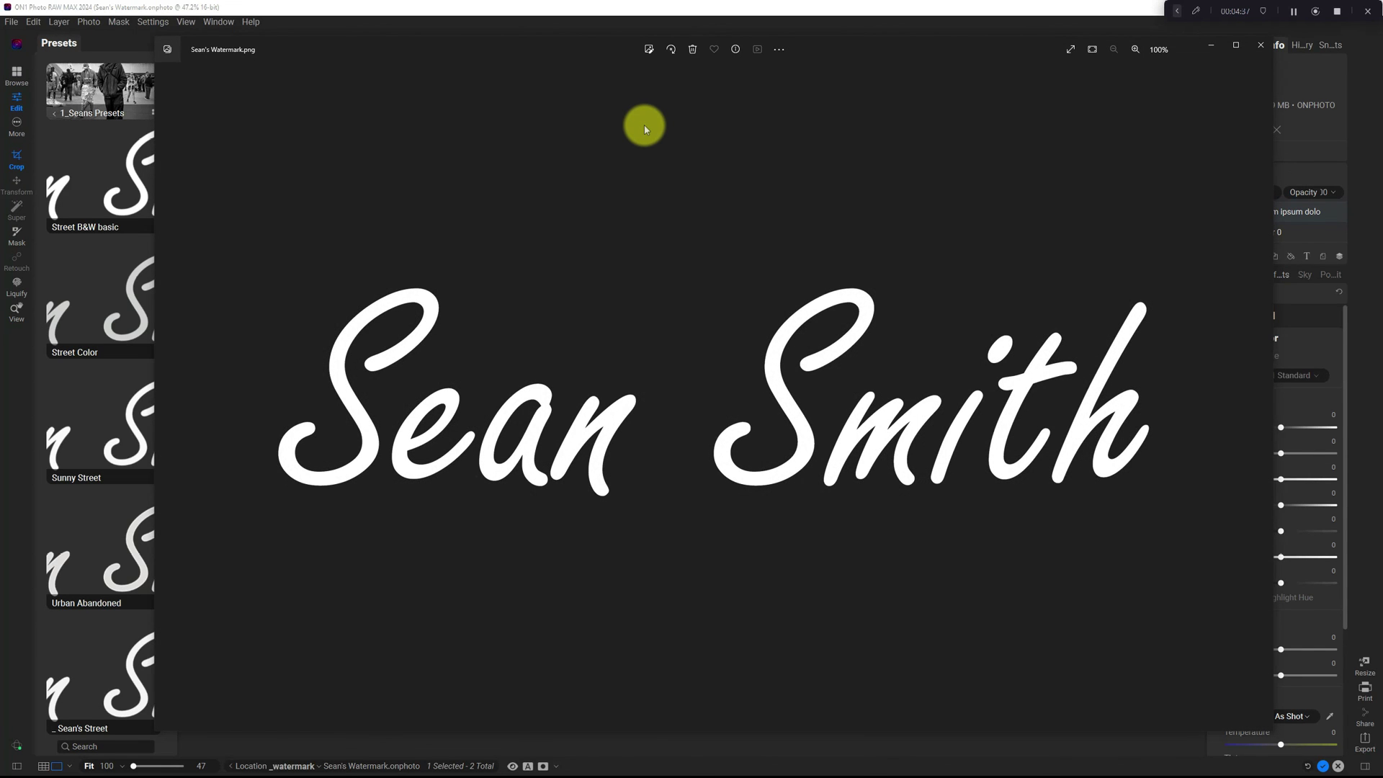
Close the PNG viewer, open DSCF9832.raf from the Watermark album, and open Export
click(1261, 44)
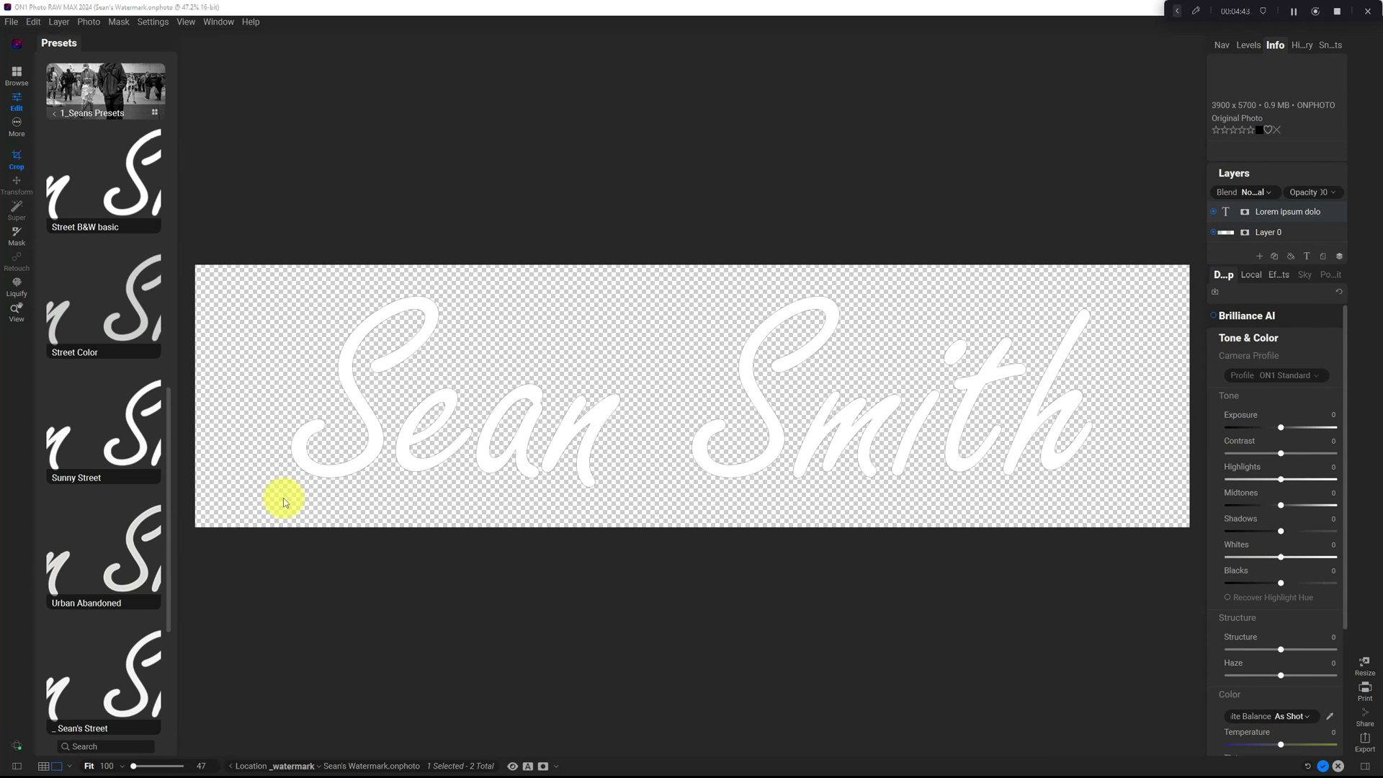
click(43, 766)
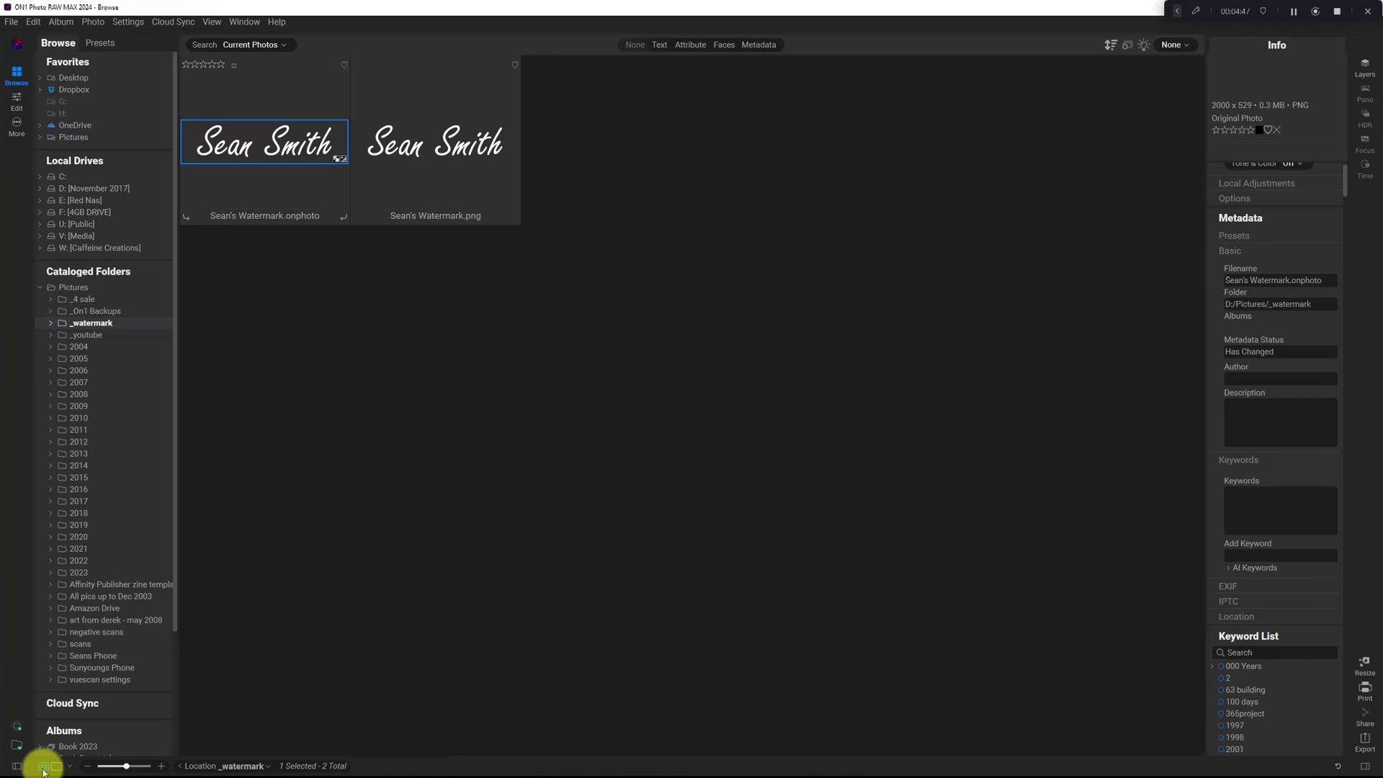
scroll(57, 628, down, 2)
scroll(81, 632, down, 1)
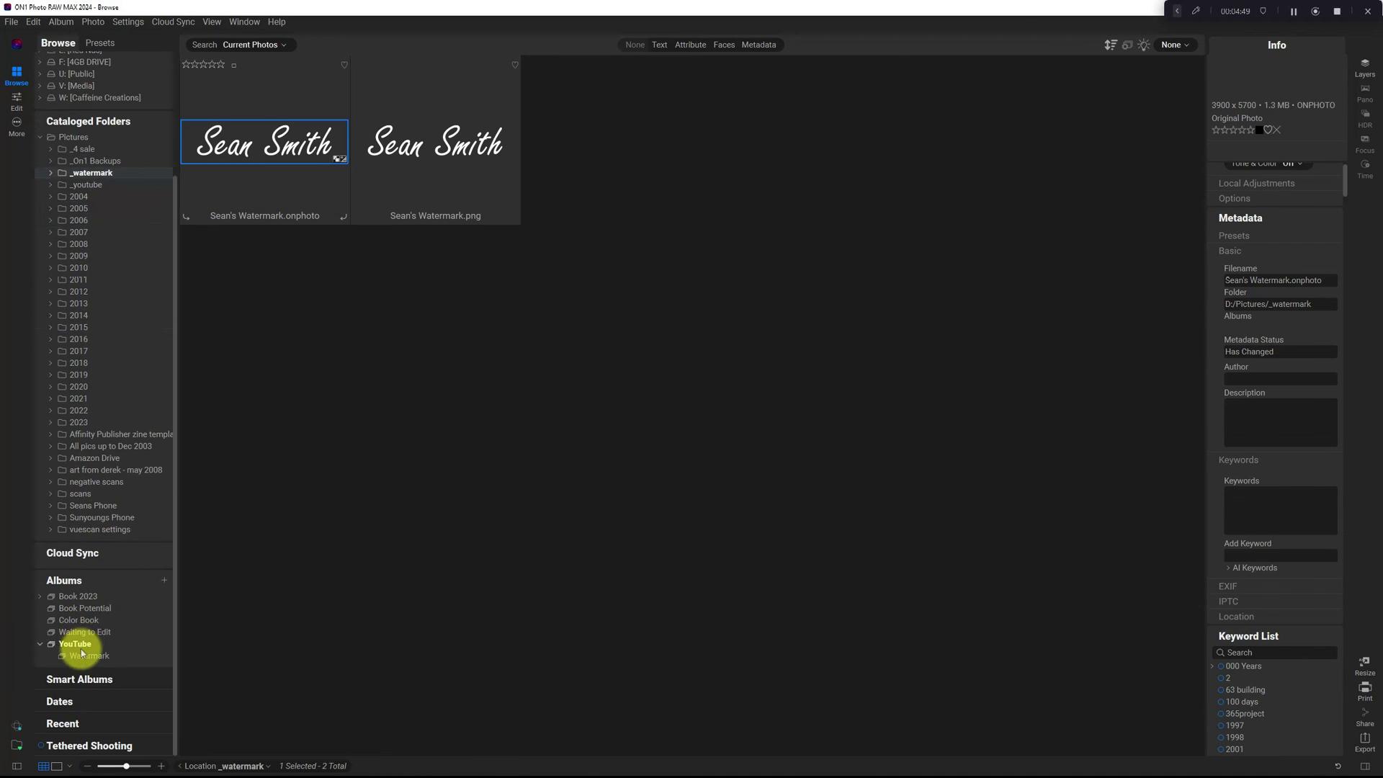
click(84, 655)
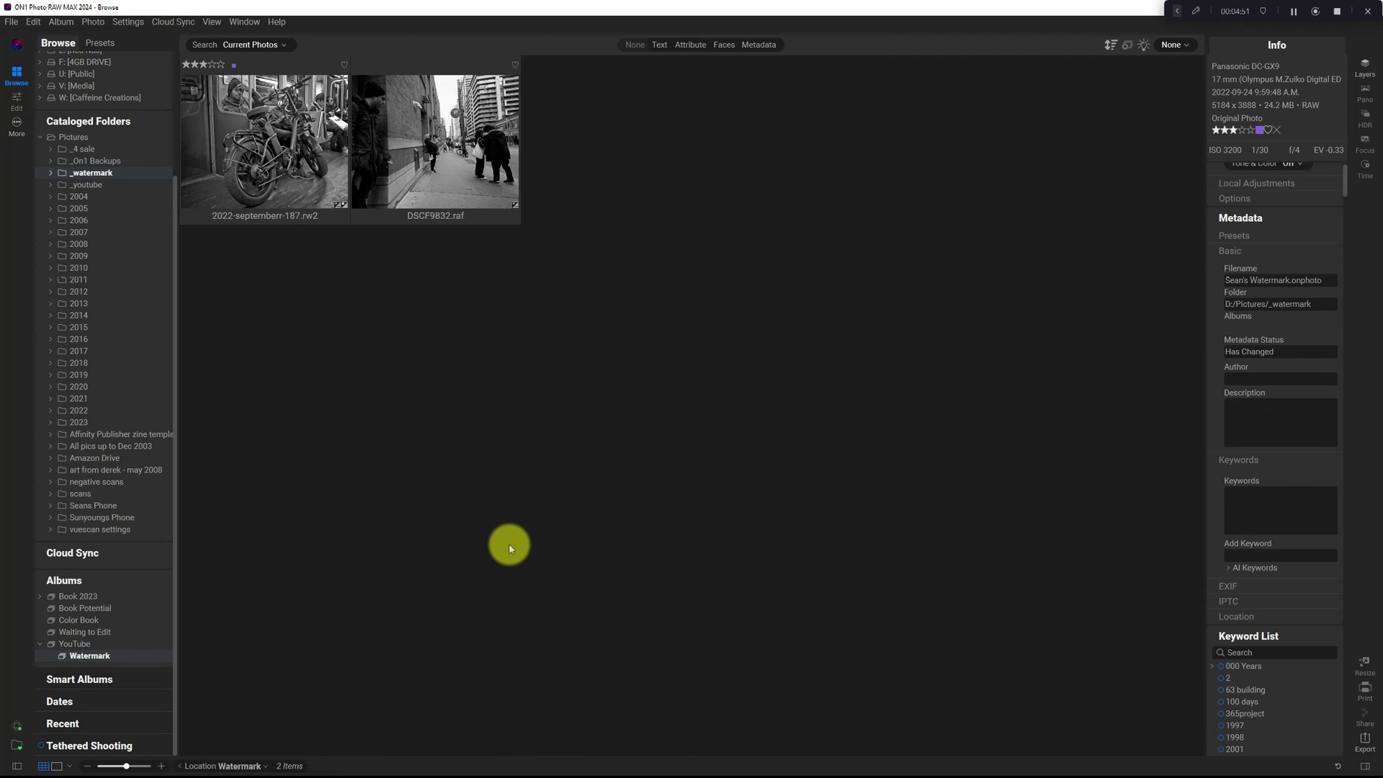
click(417, 148)
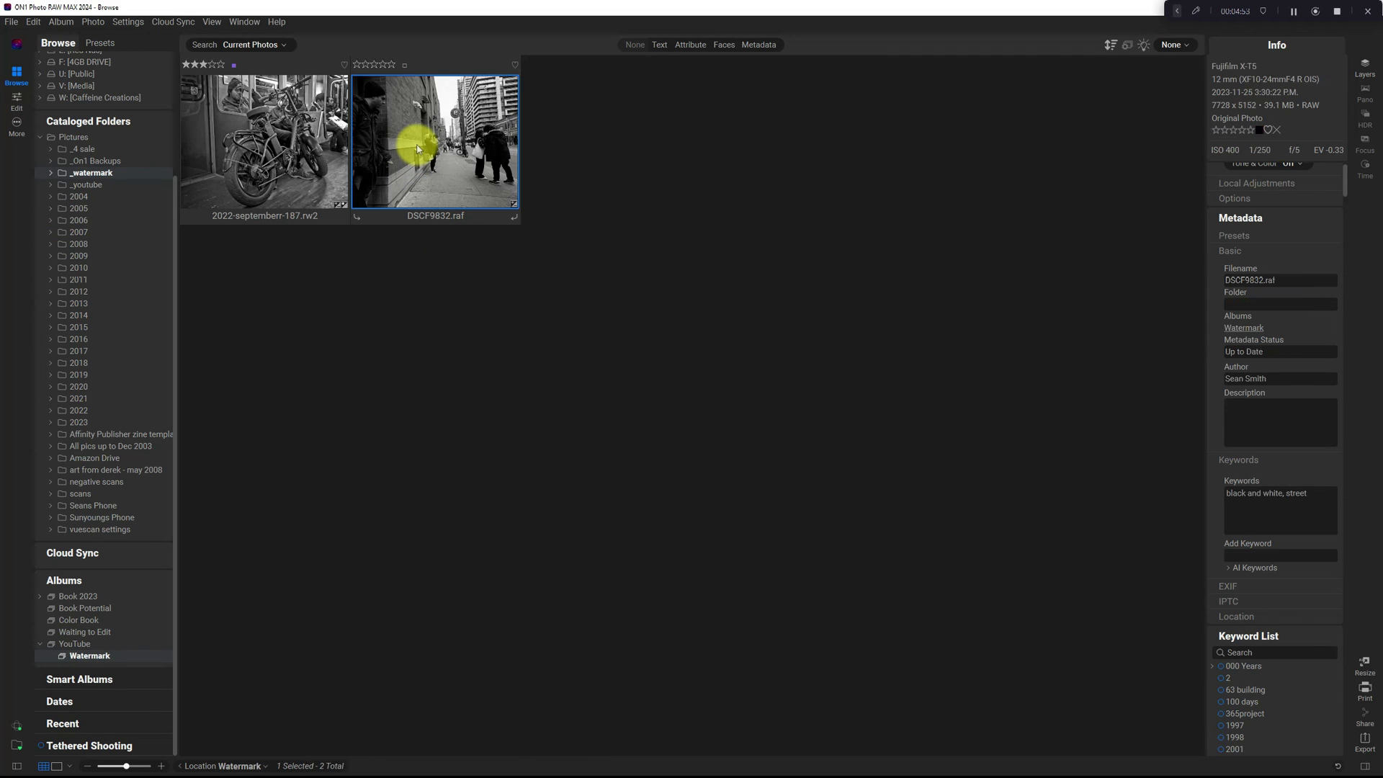
double_click(417, 148)
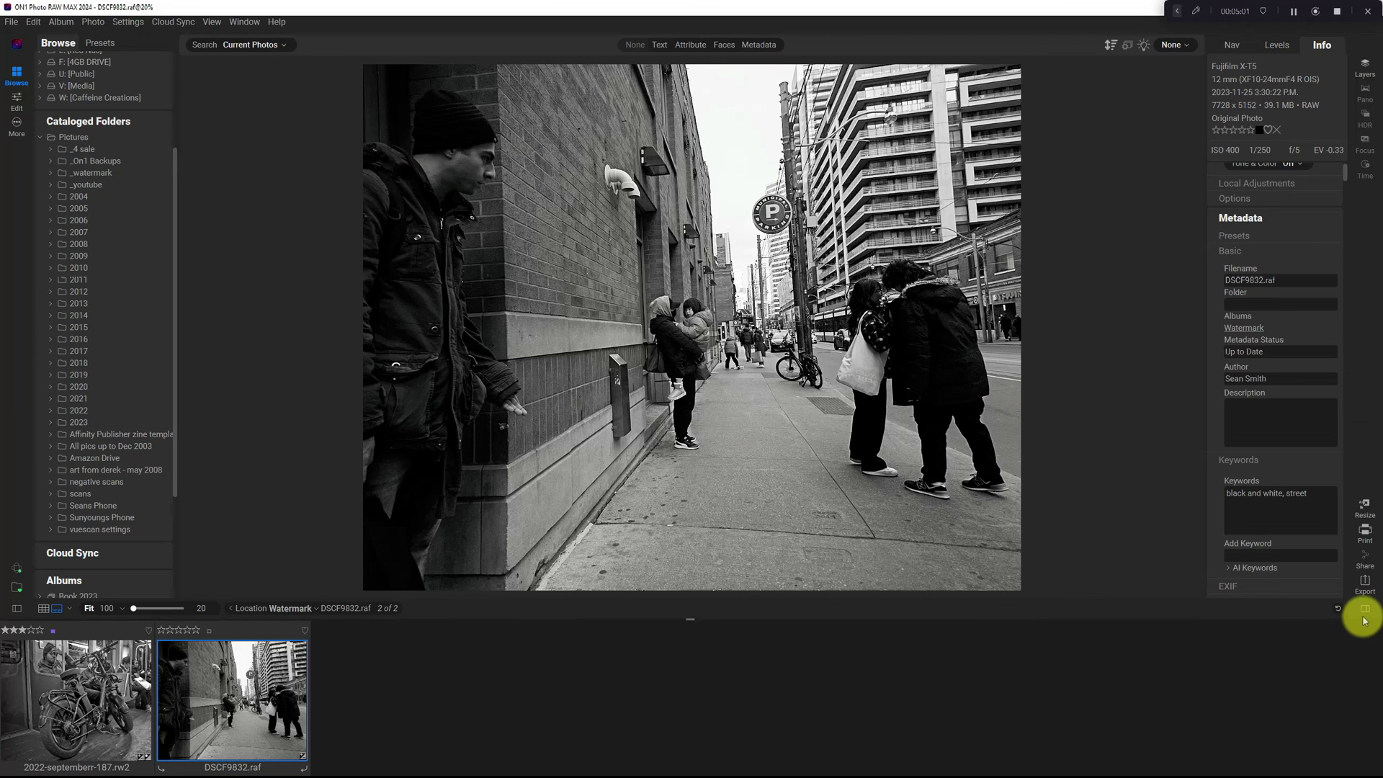
click(1367, 583)
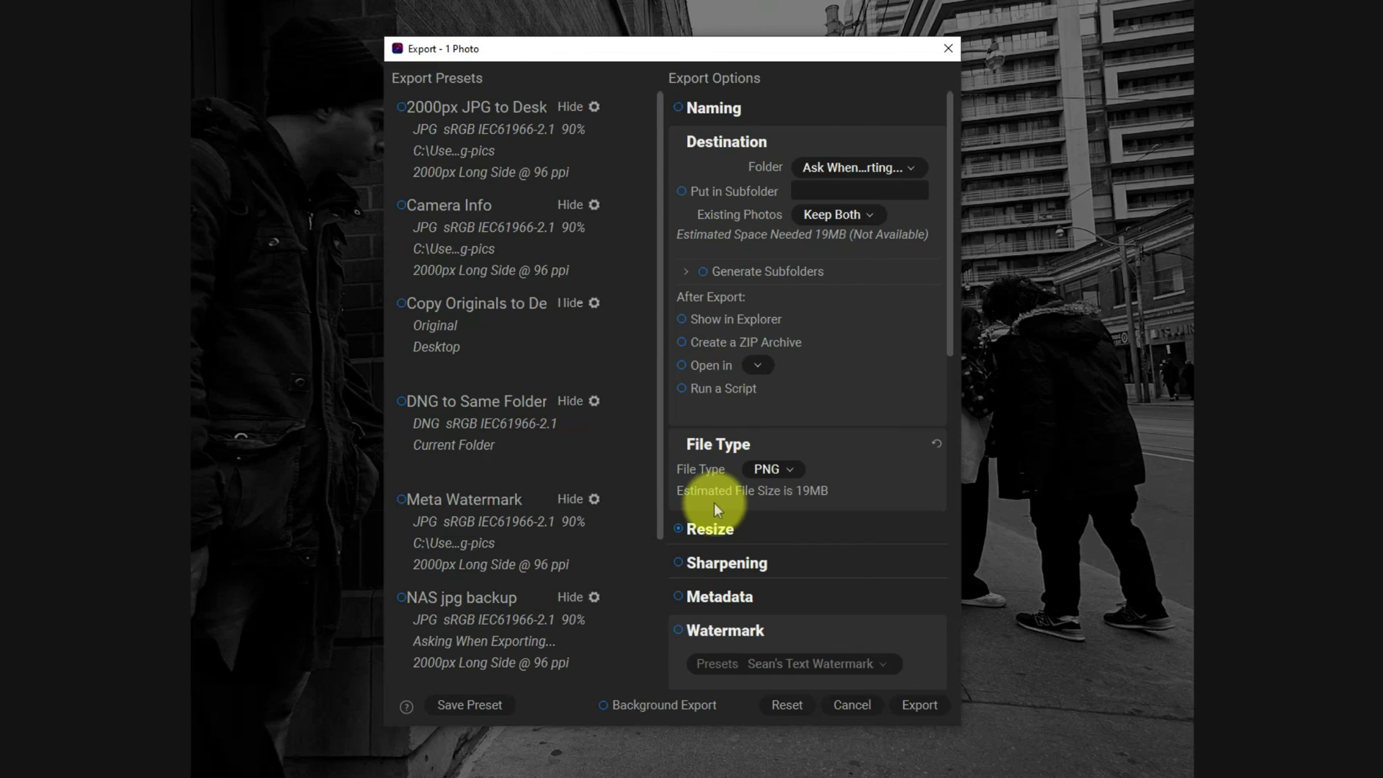
Turn on resizing for the export and expand the Watermark options
scroll(696, 527, down, 2)
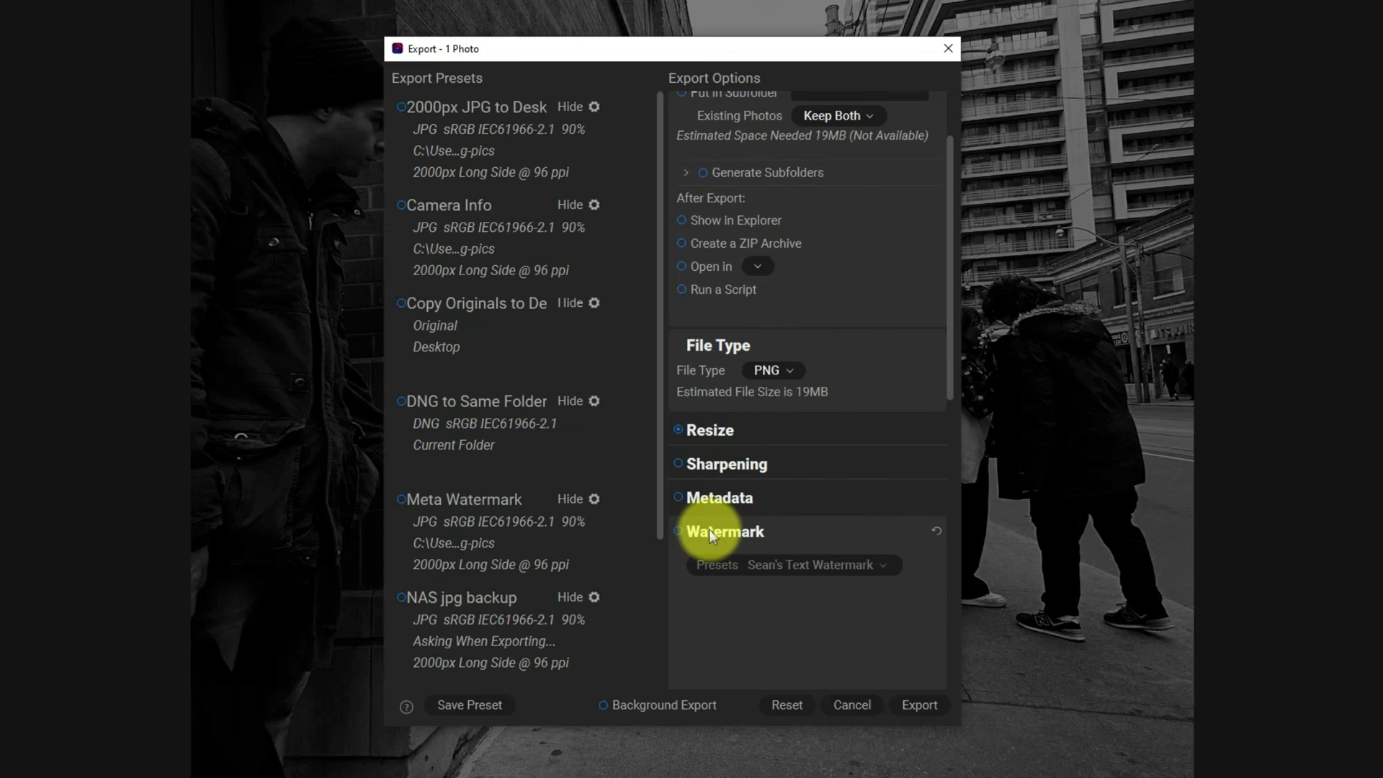
click(684, 531)
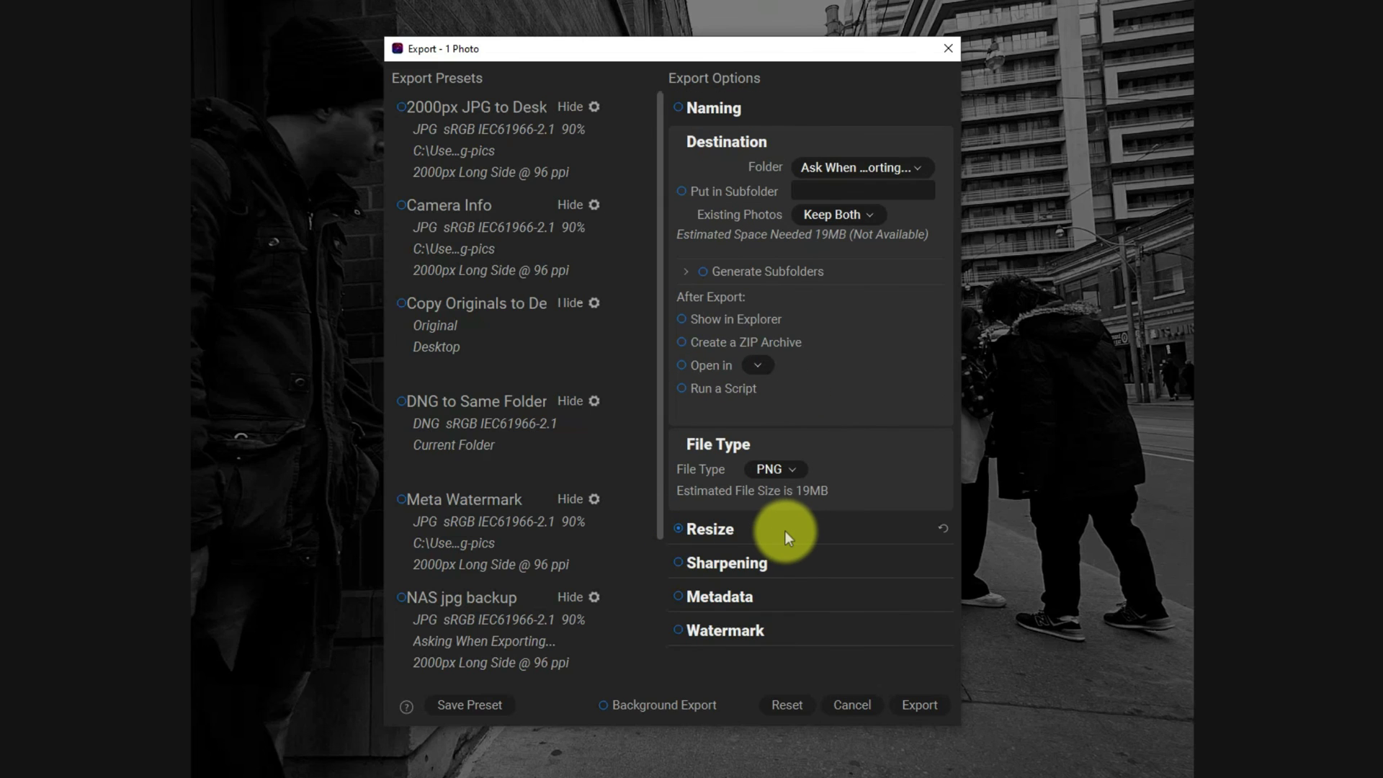
click(678, 529)
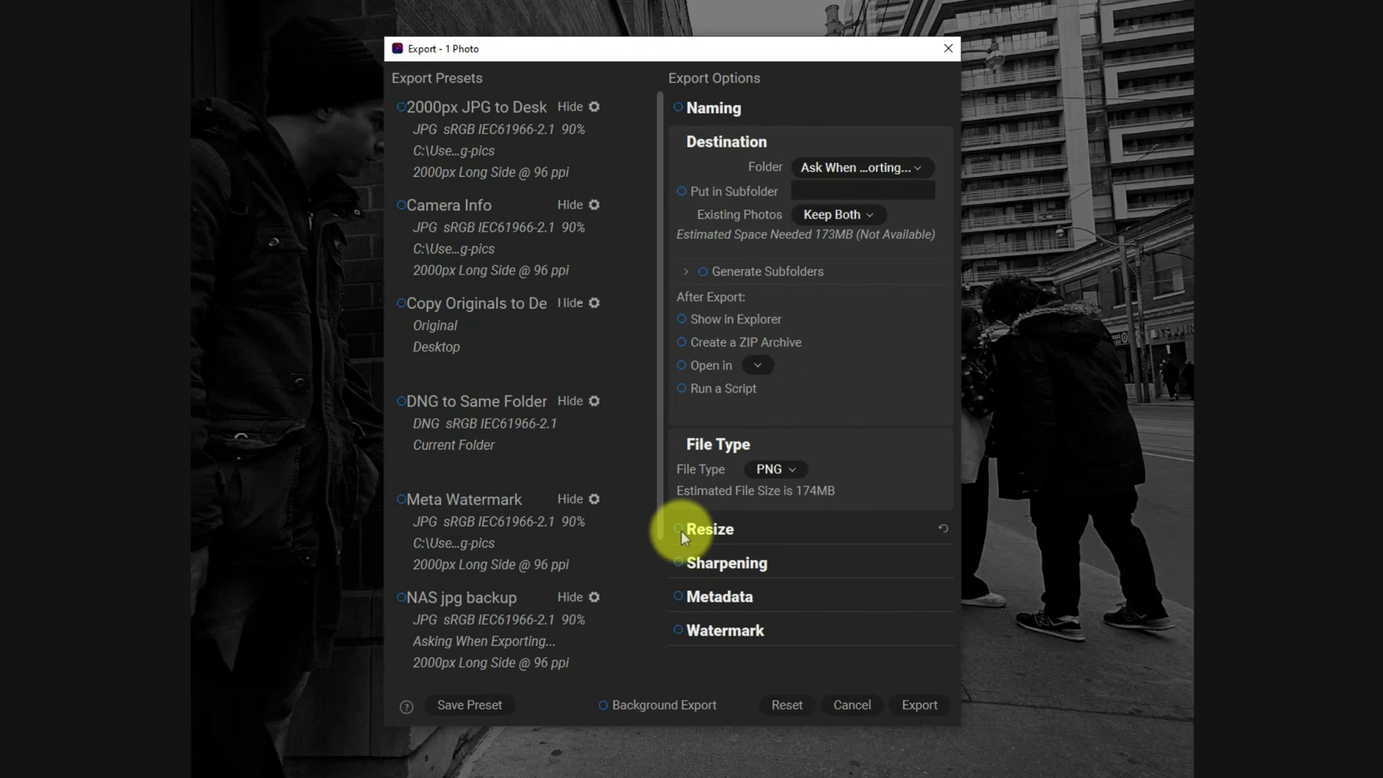
click(728, 633)
scroll(787, 624, down, 2)
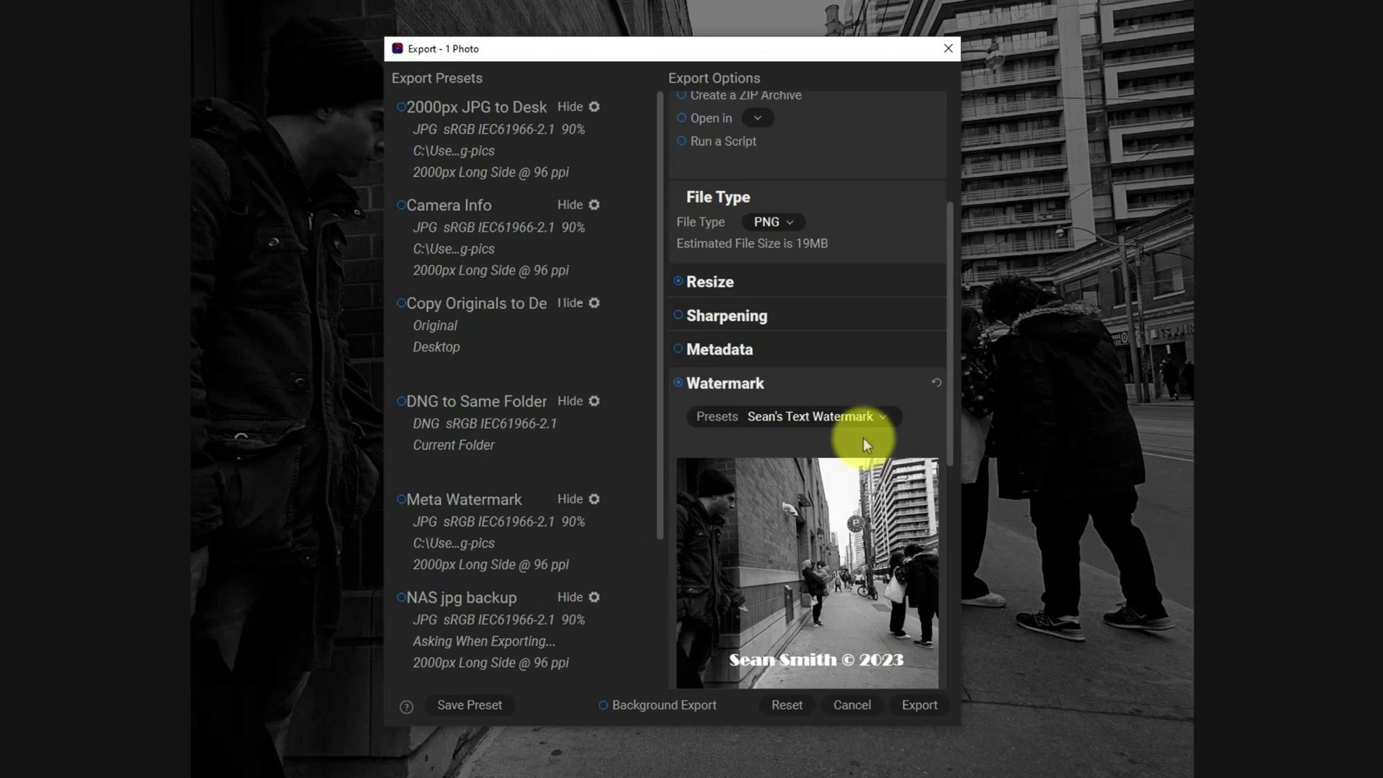
scroll(867, 528, down, 2)
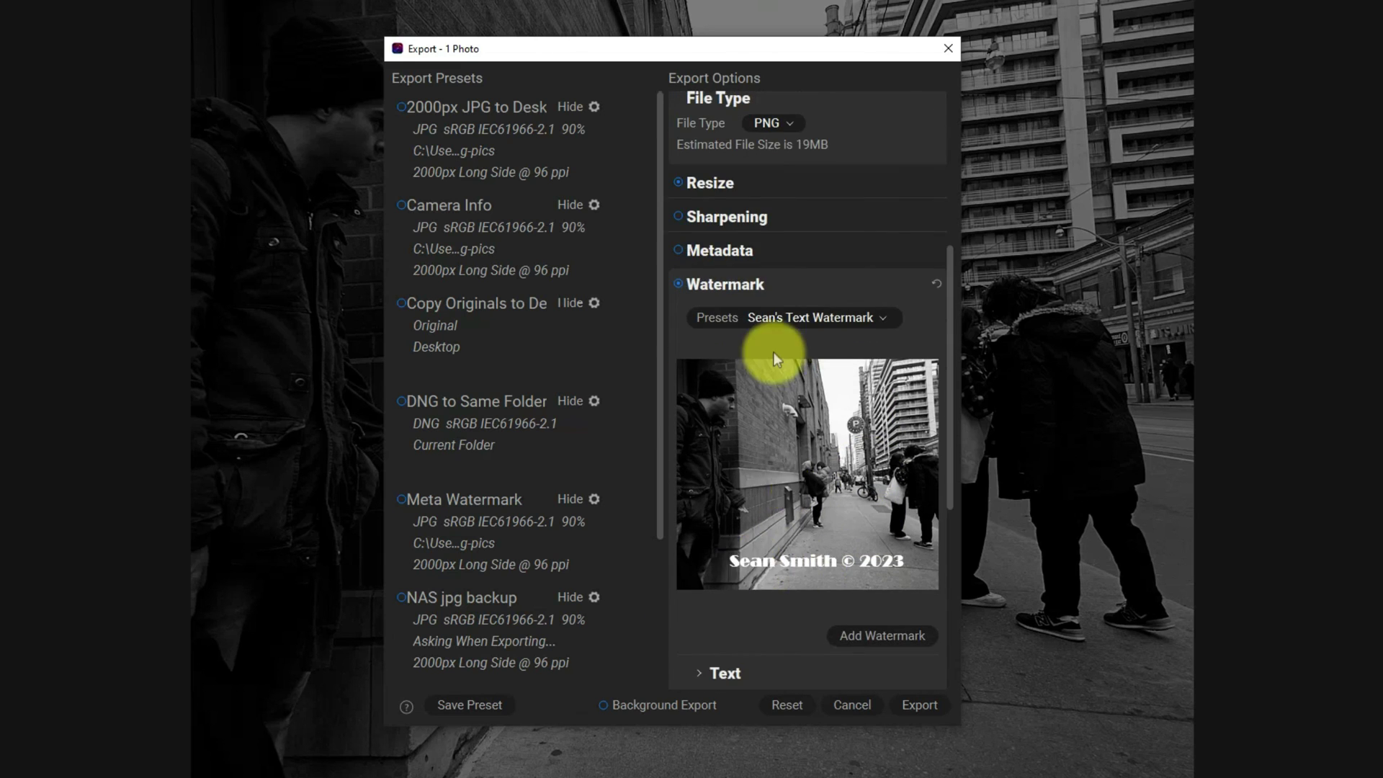
Load the saved Sean's Text Watermark preset
click(827, 317)
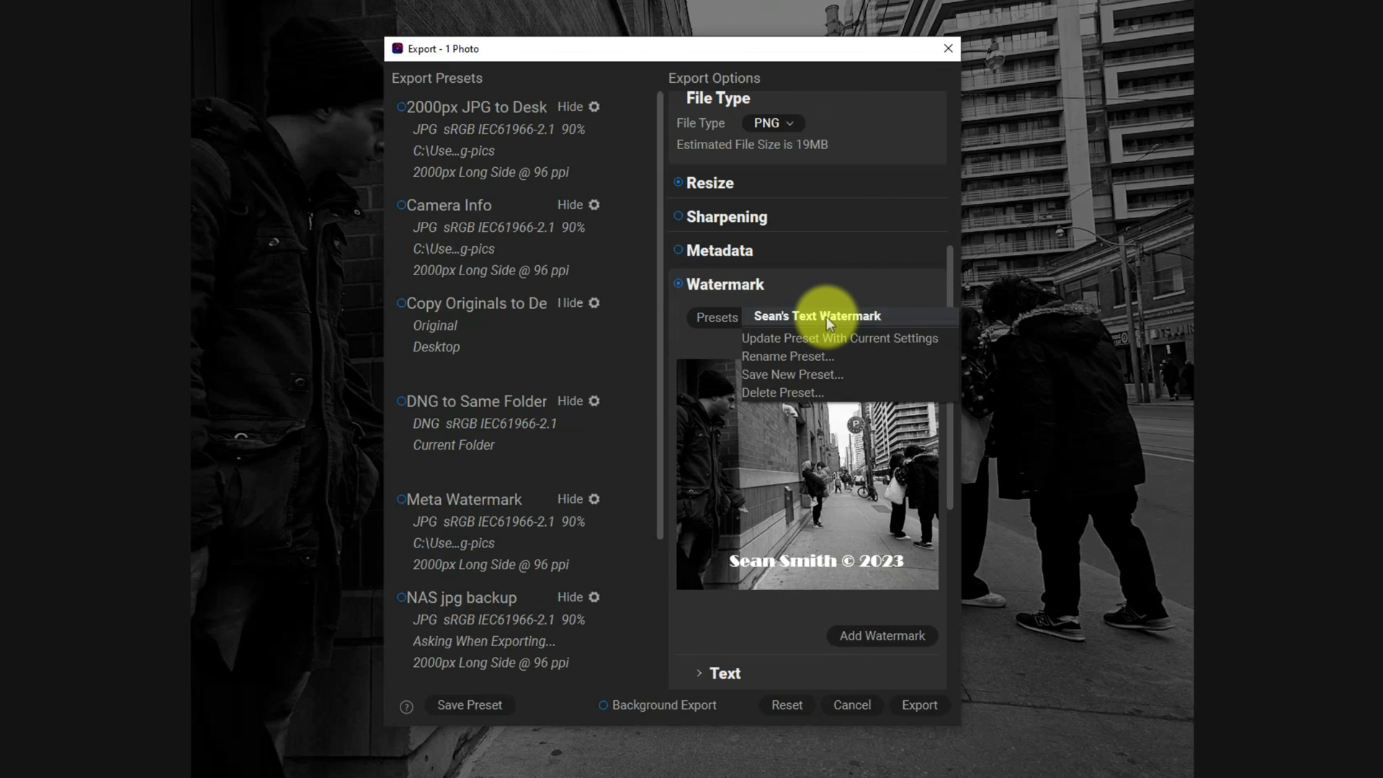
click(827, 317)
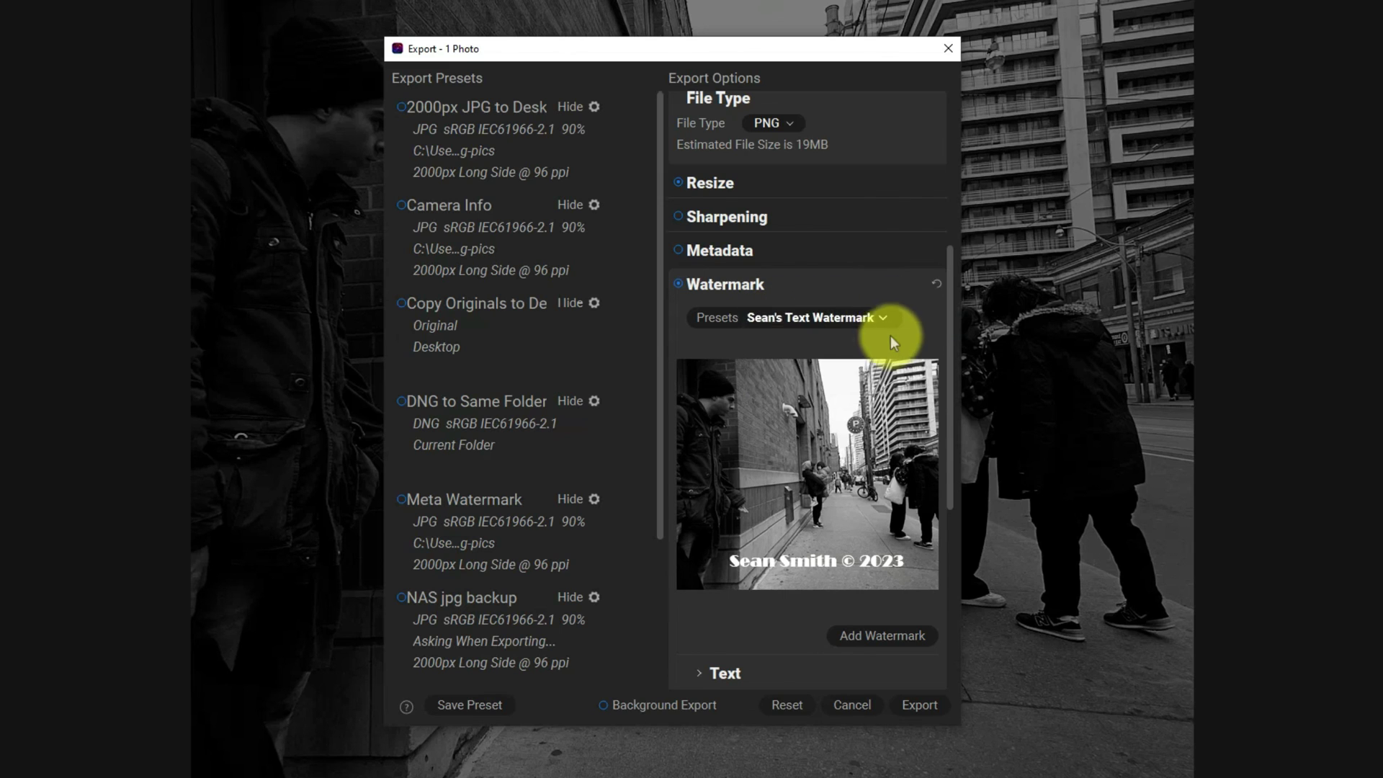
scroll(886, 346, down, 4)
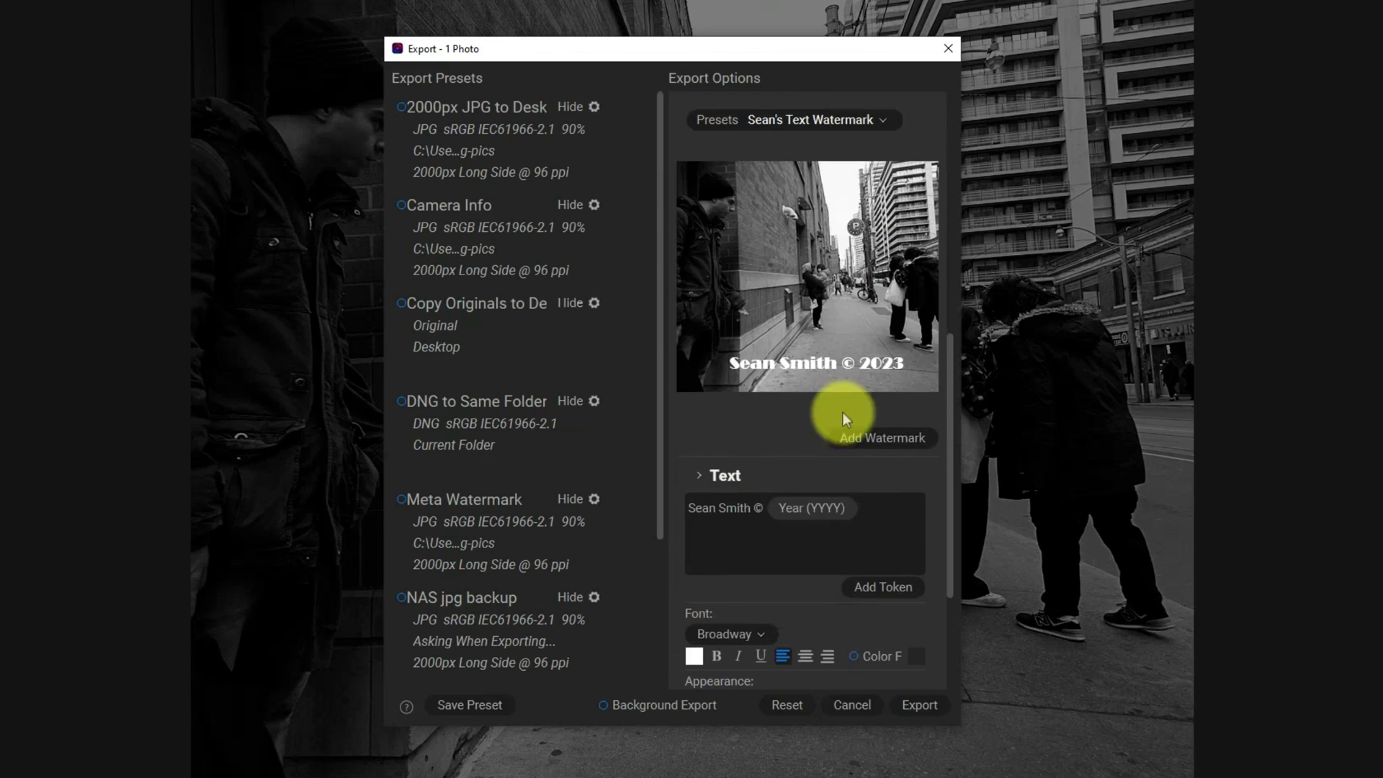
Delete the text watermark and add a logo watermark using the Copyright_Symbol file
click(925, 477)
click(915, 657)
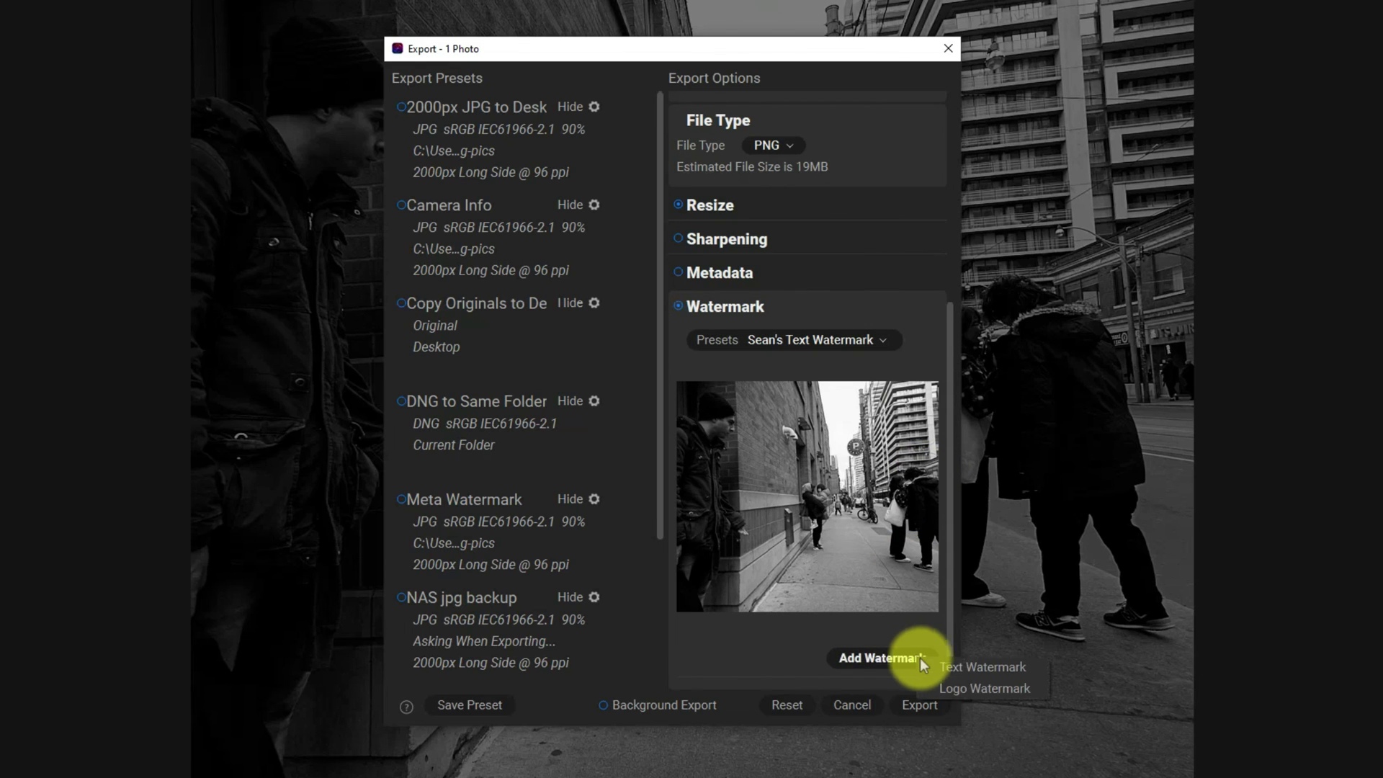
click(977, 686)
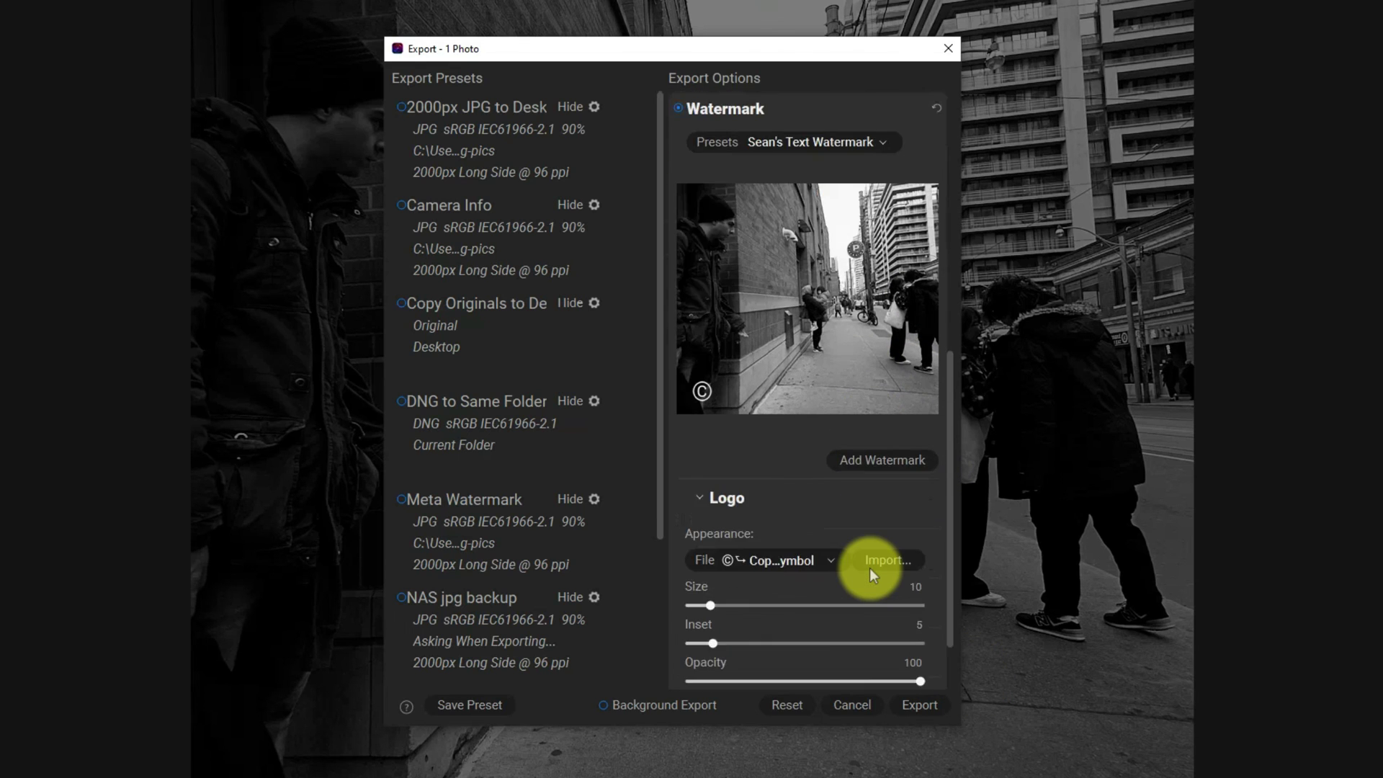
scroll(871, 568, down, 1)
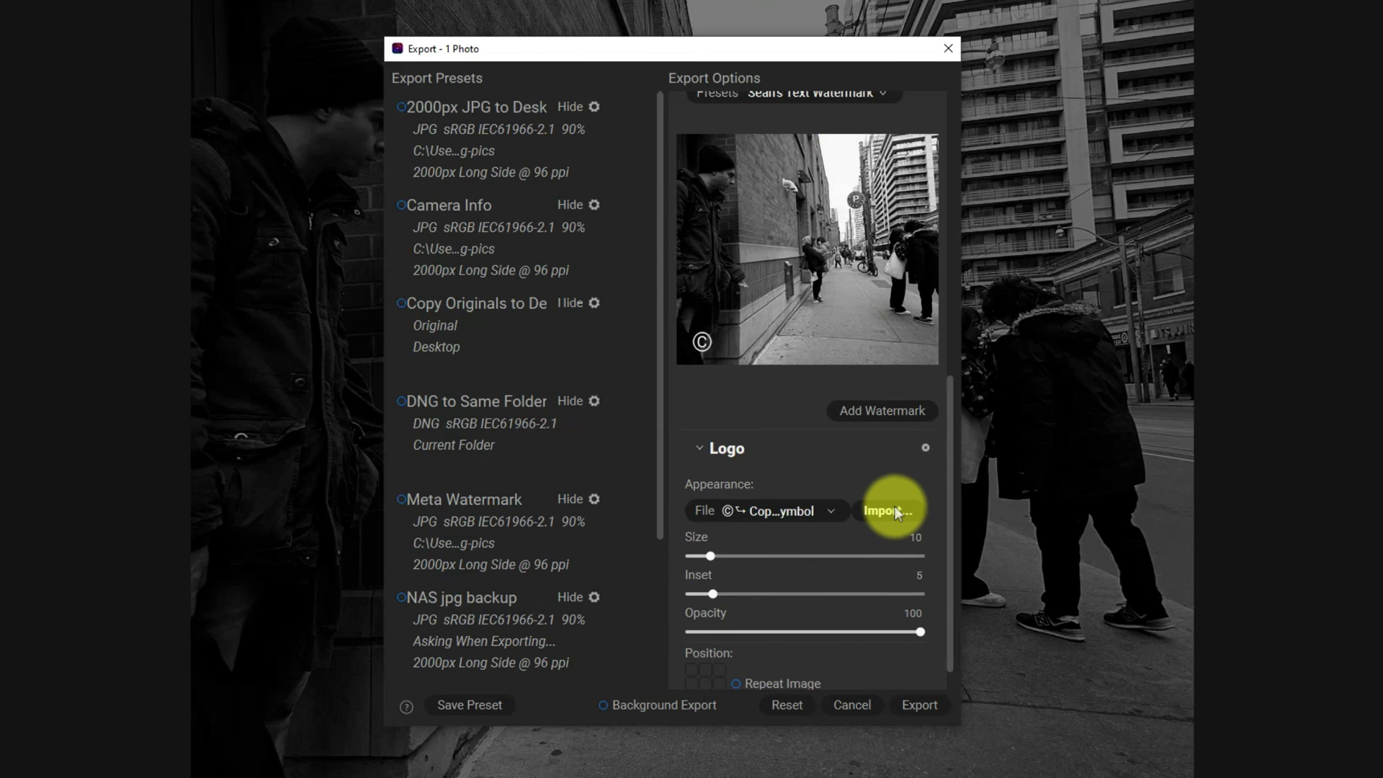
click(828, 511)
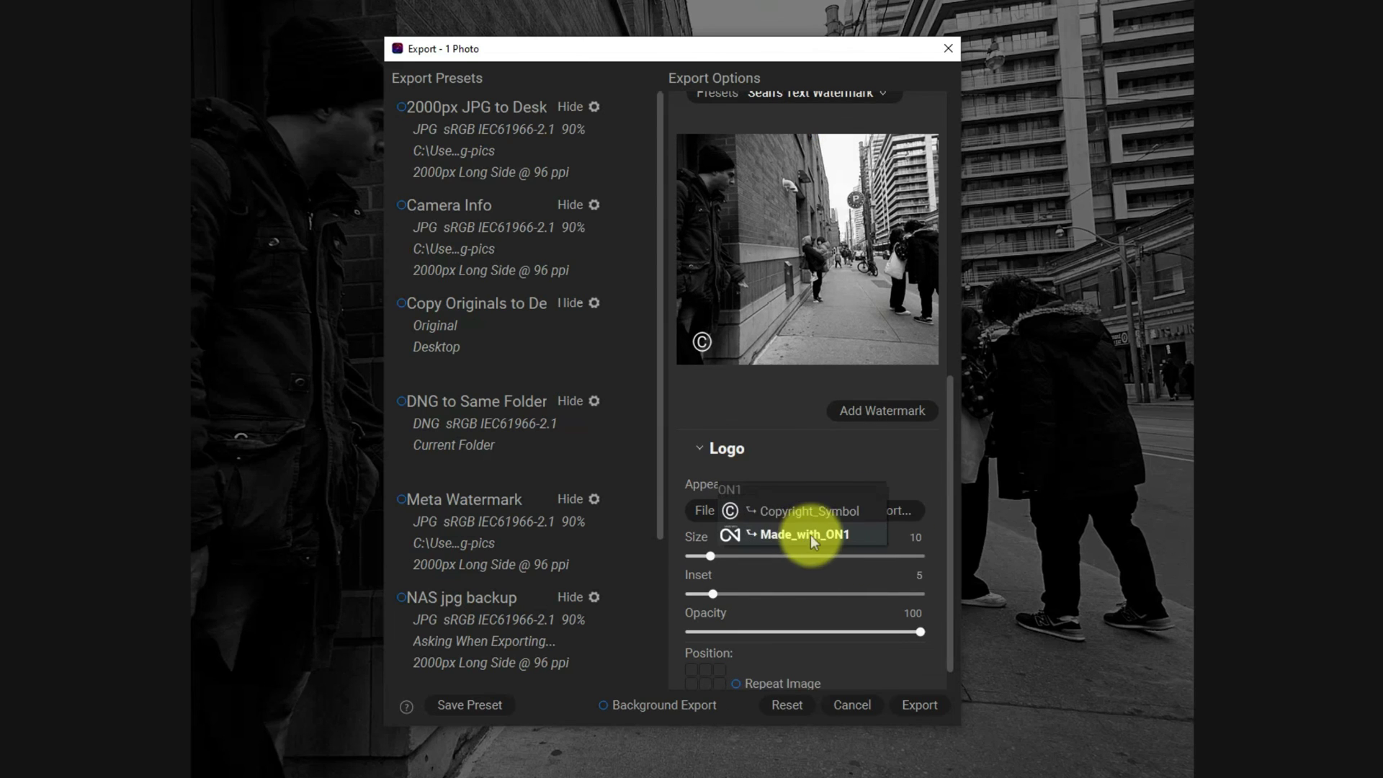
scroll(853, 461, up, 4)
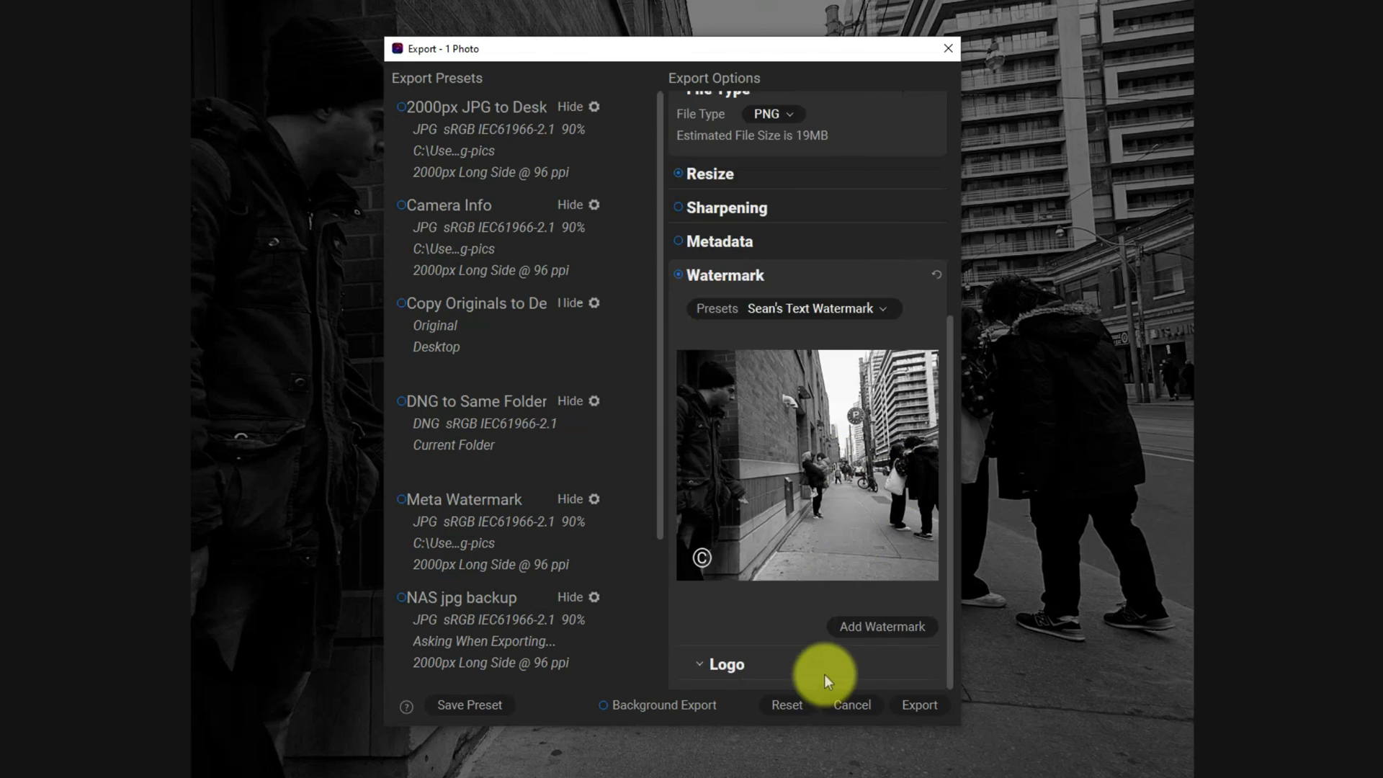
scroll(723, 660, down, 4)
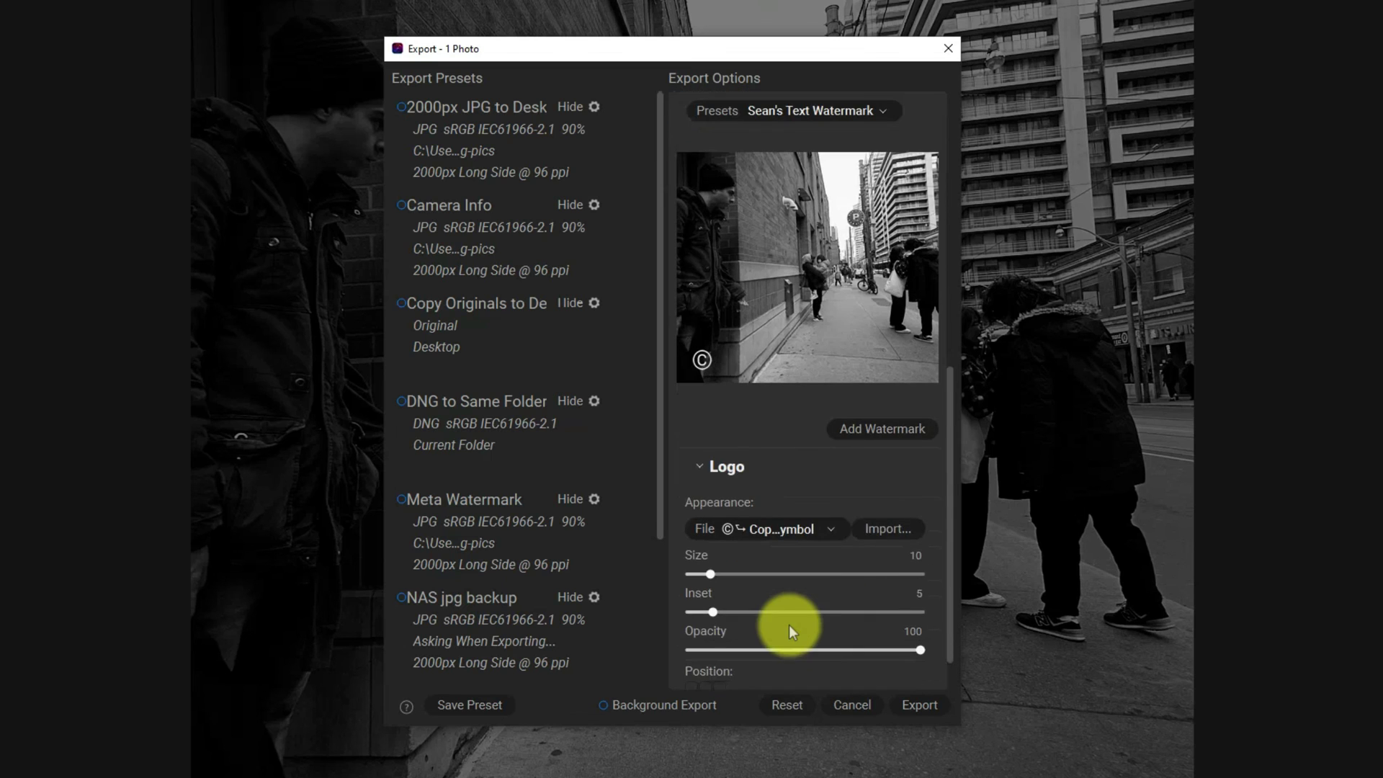
Import the signature watermark PNG as a logo into a new 'Sean's Watermarks' category
click(893, 529)
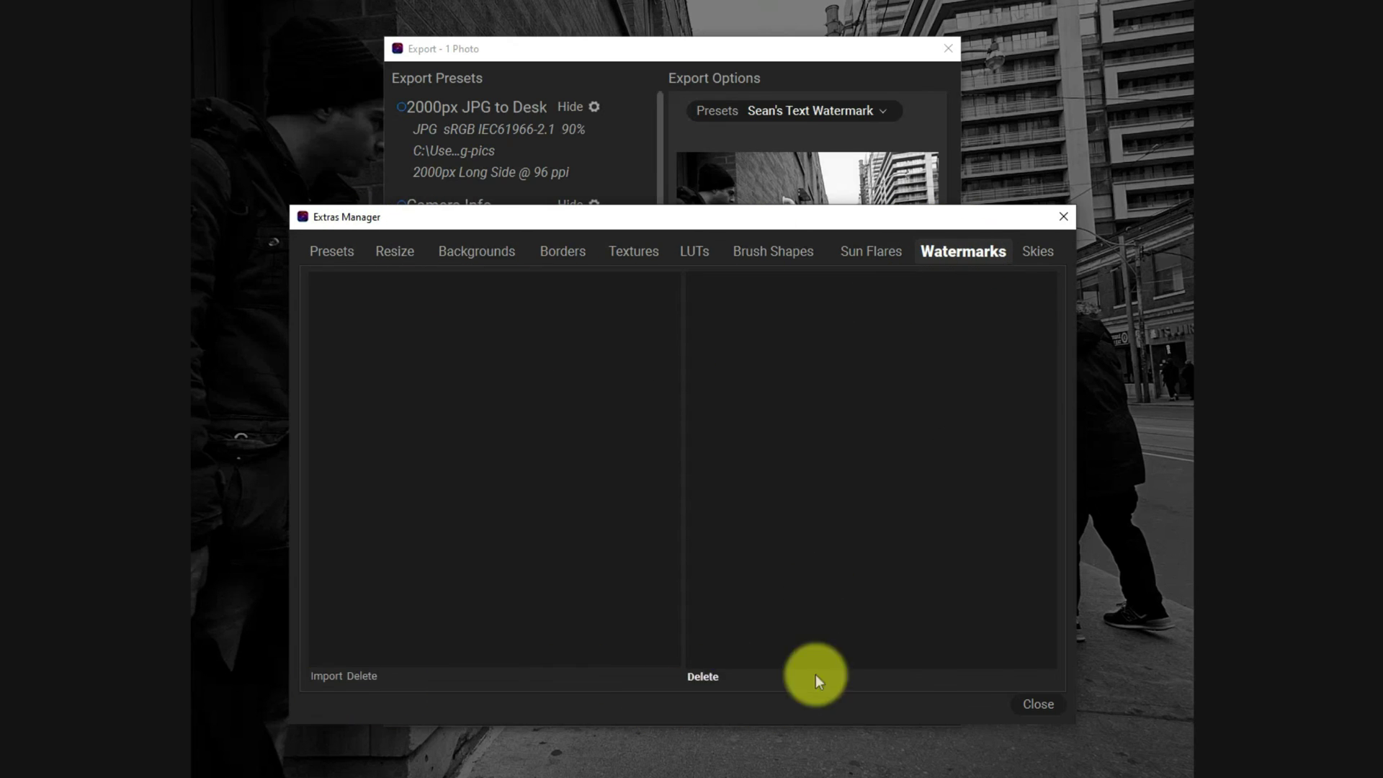
click(321, 676)
click(581, 400)
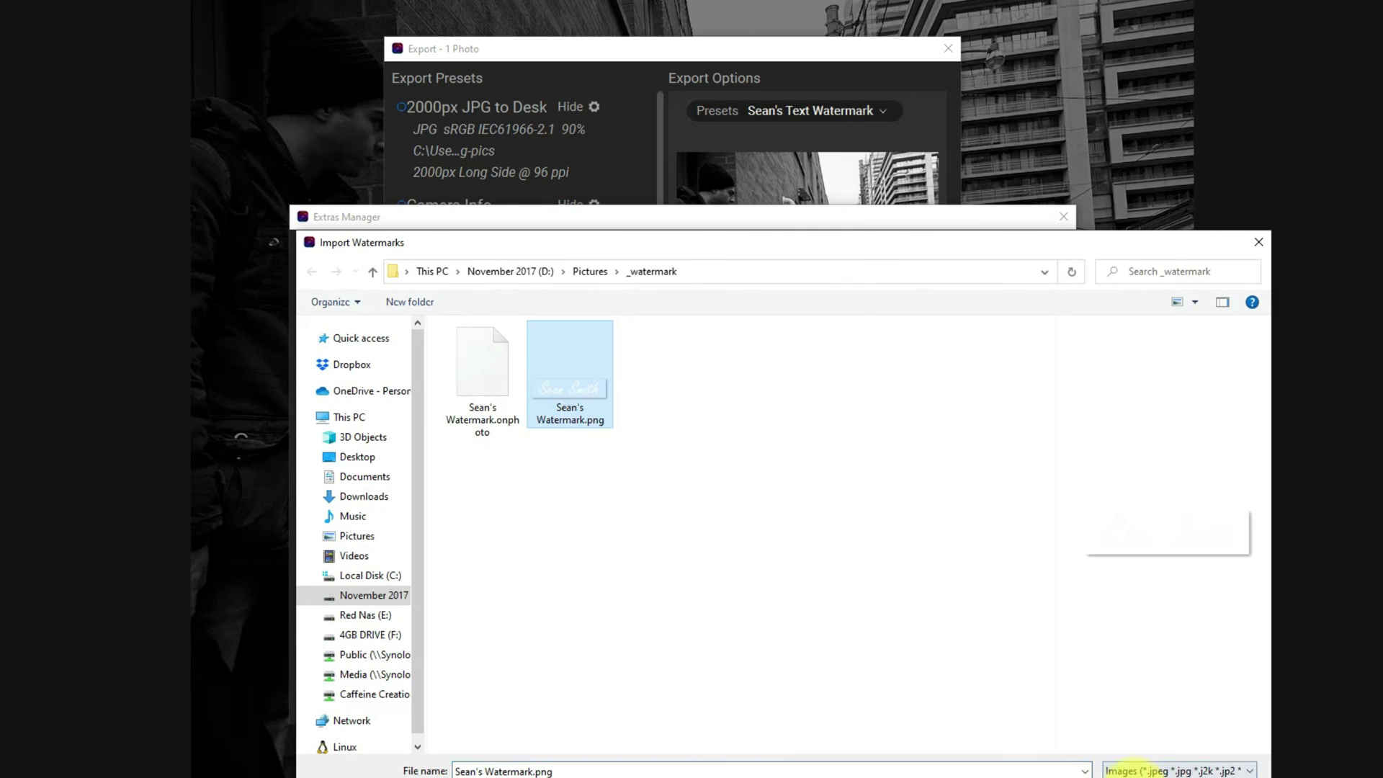
click(1135, 771)
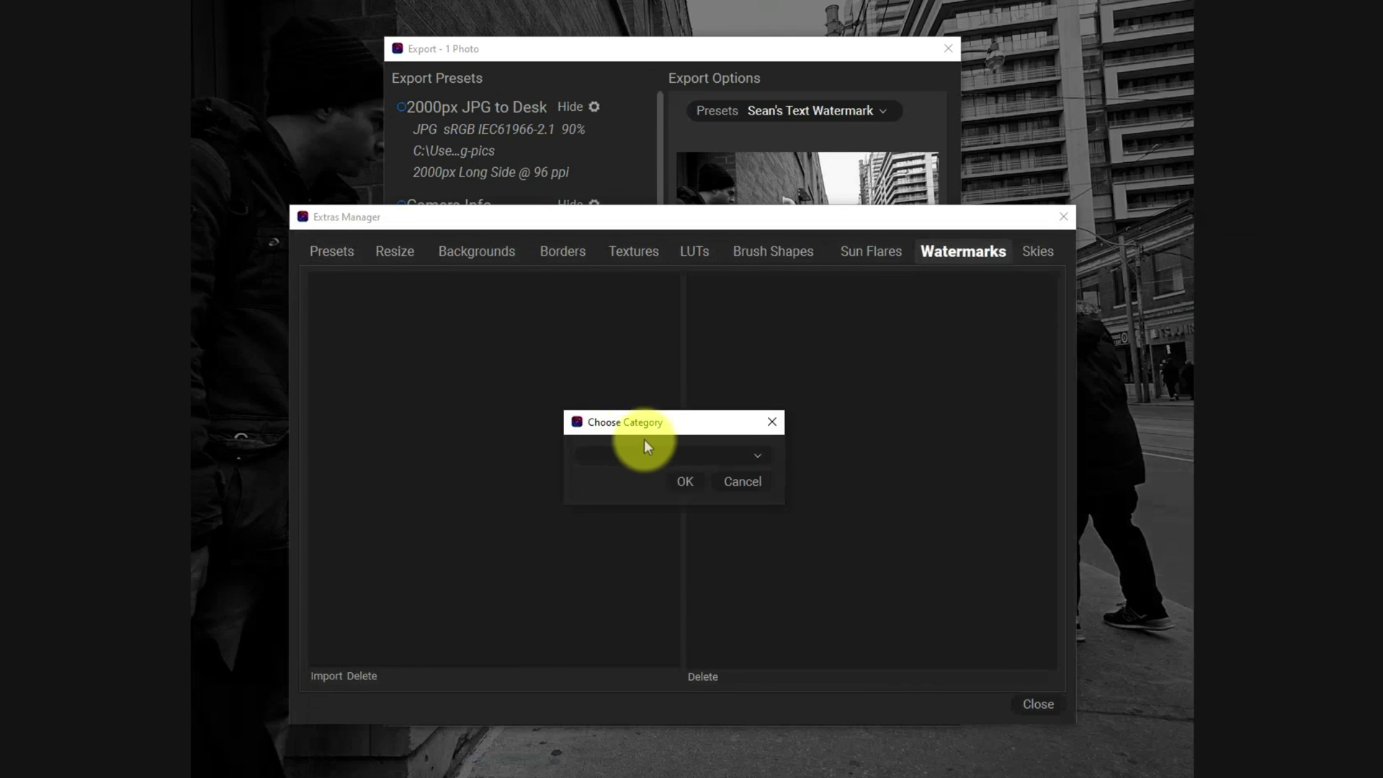
click(754, 455)
click(638, 458)
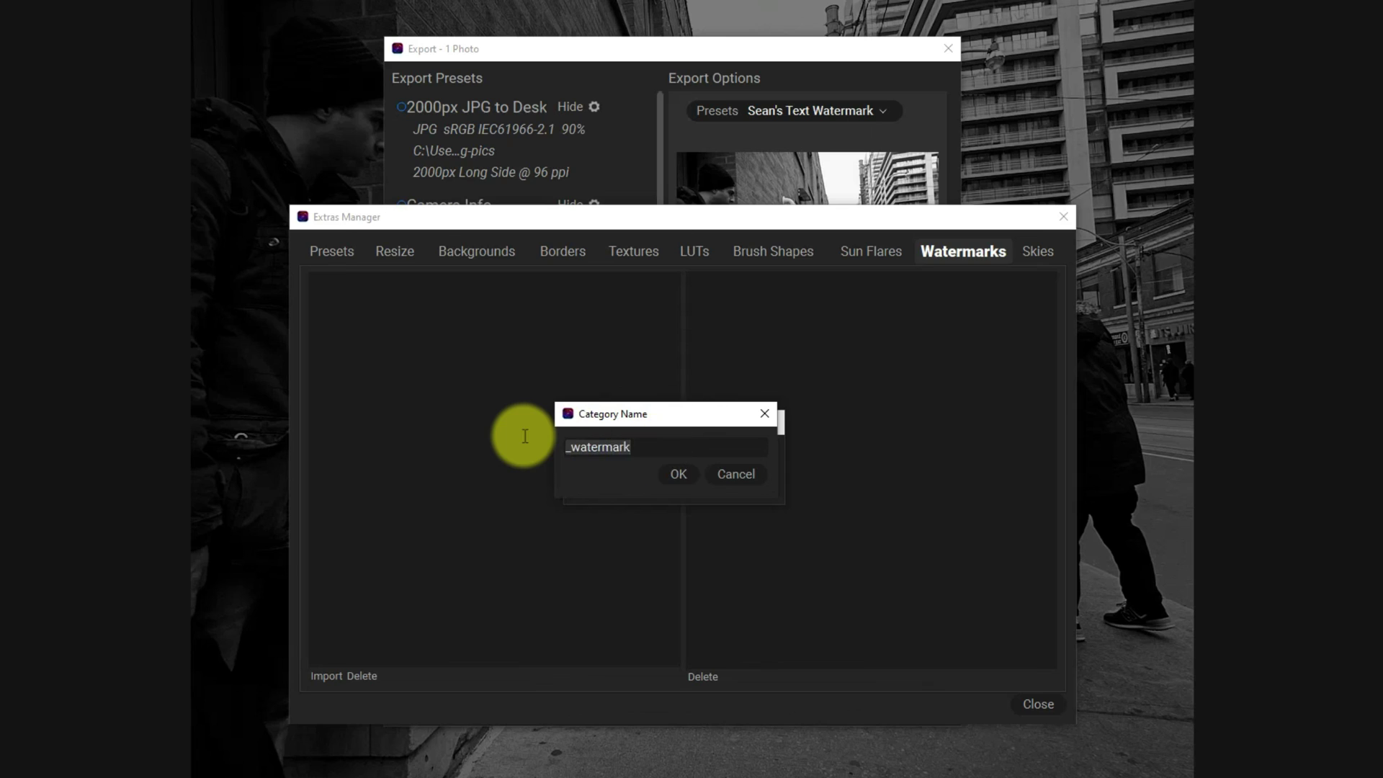
text(Sean's )
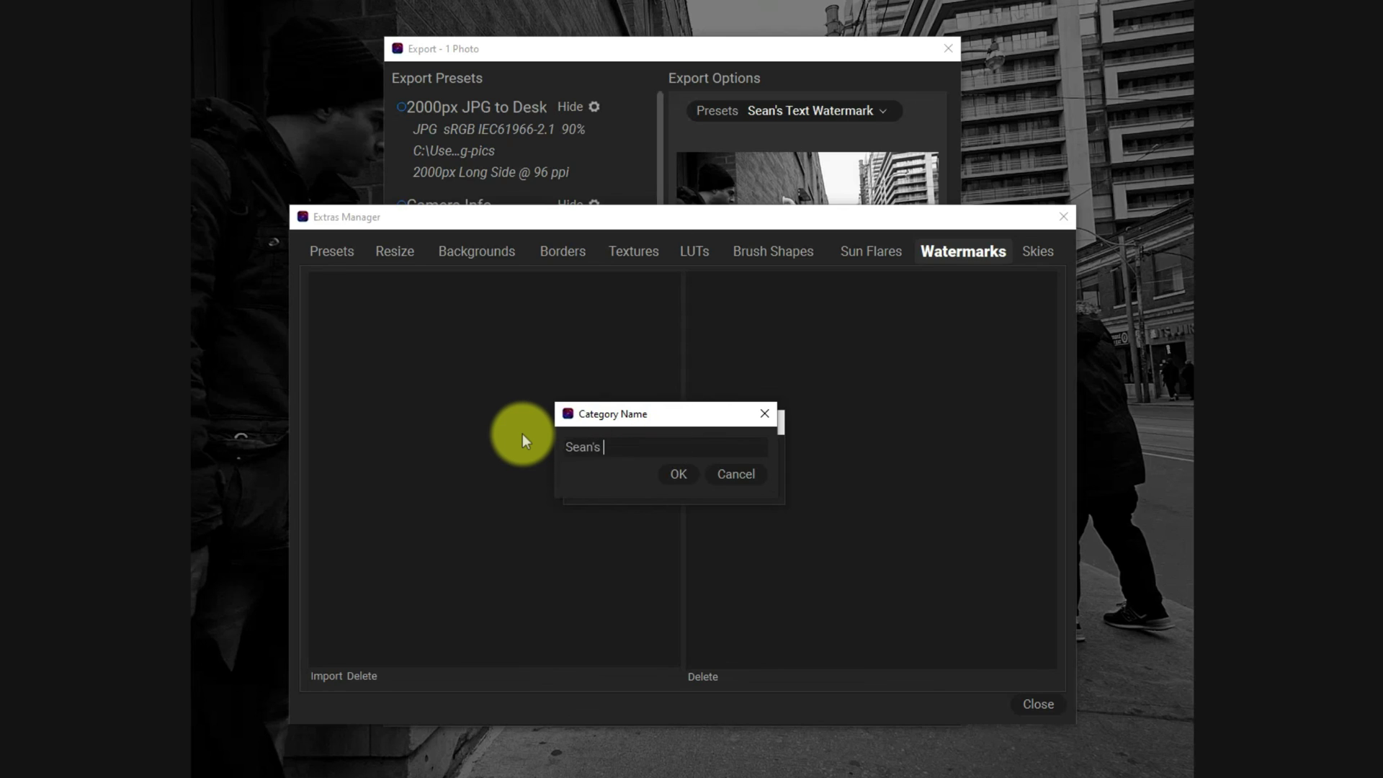
text(Watermarks)
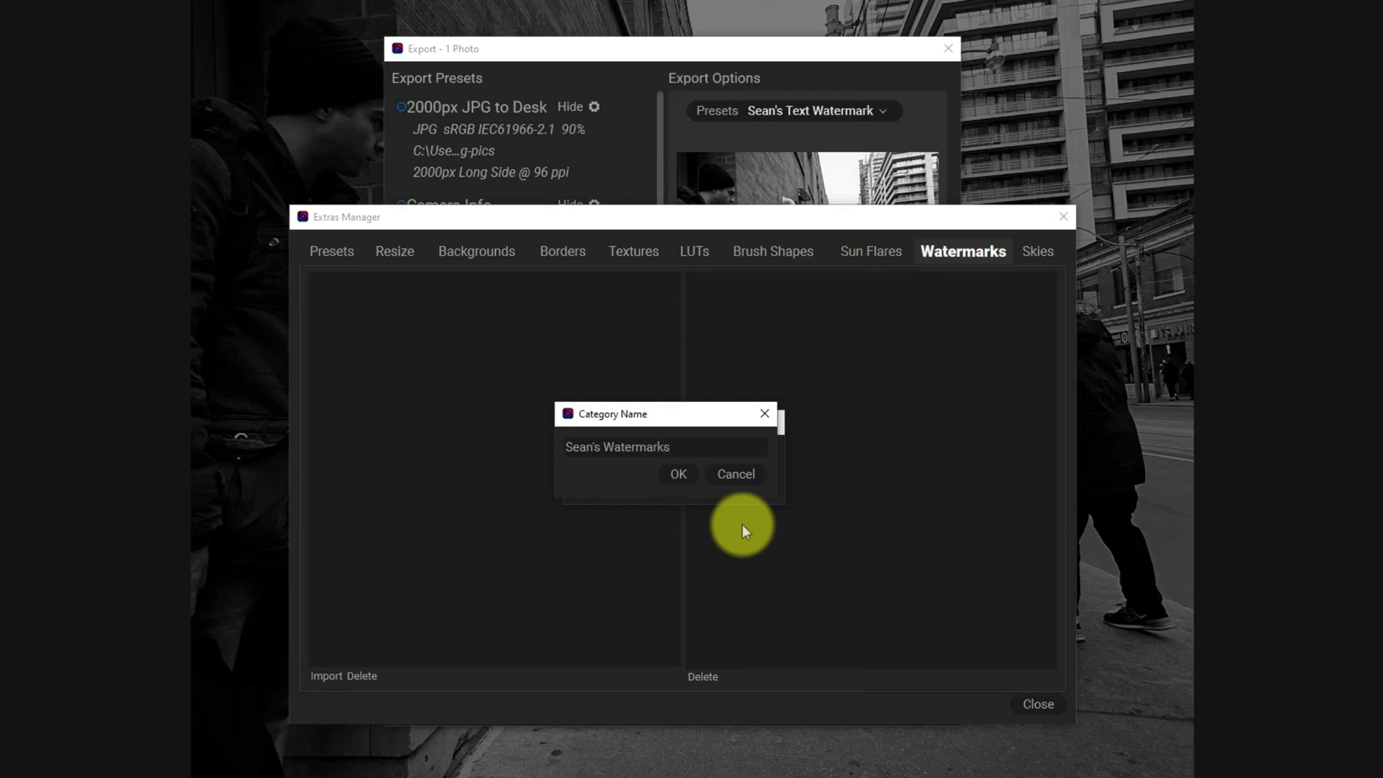
click(677, 475)
click(679, 481)
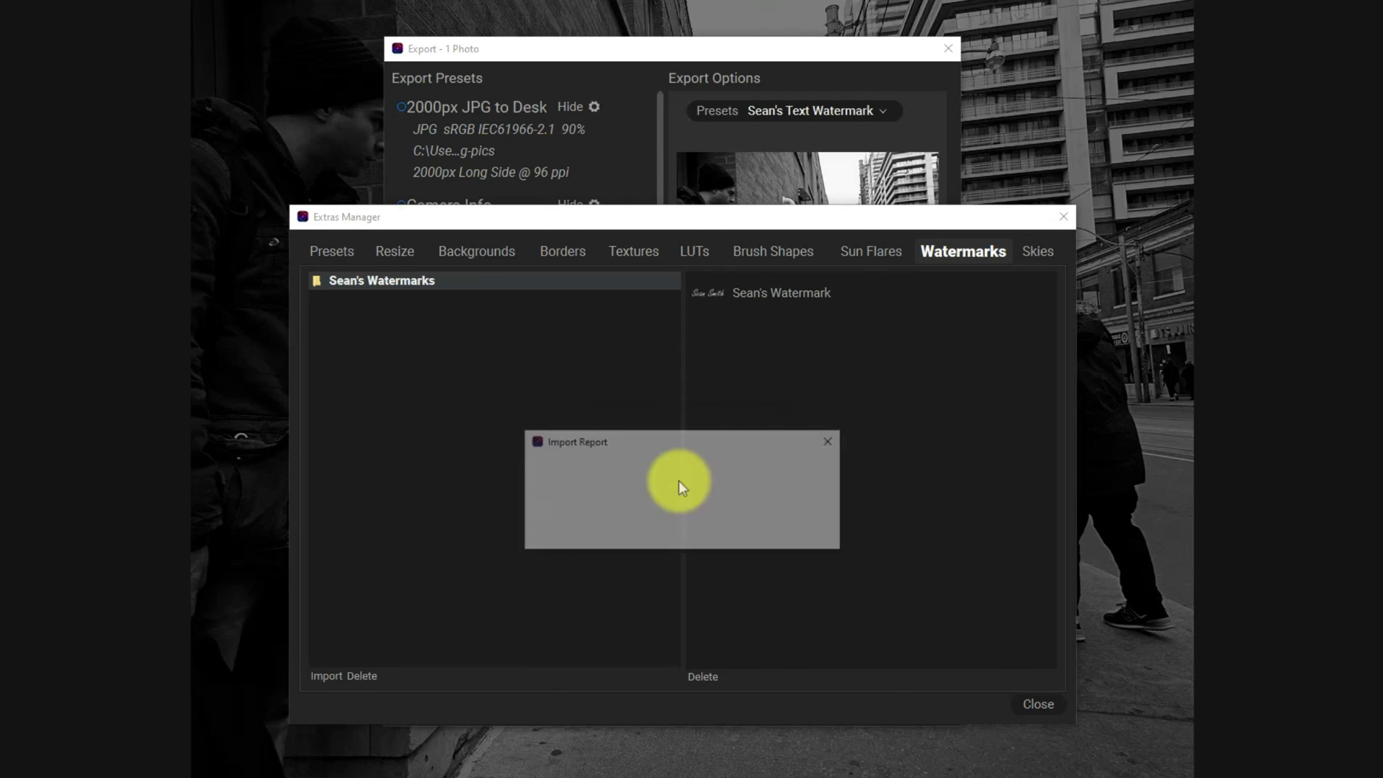
click(789, 531)
Use the imported signature logo at size 48, inset 7, opacity 90, positioned top-left
click(1030, 710)
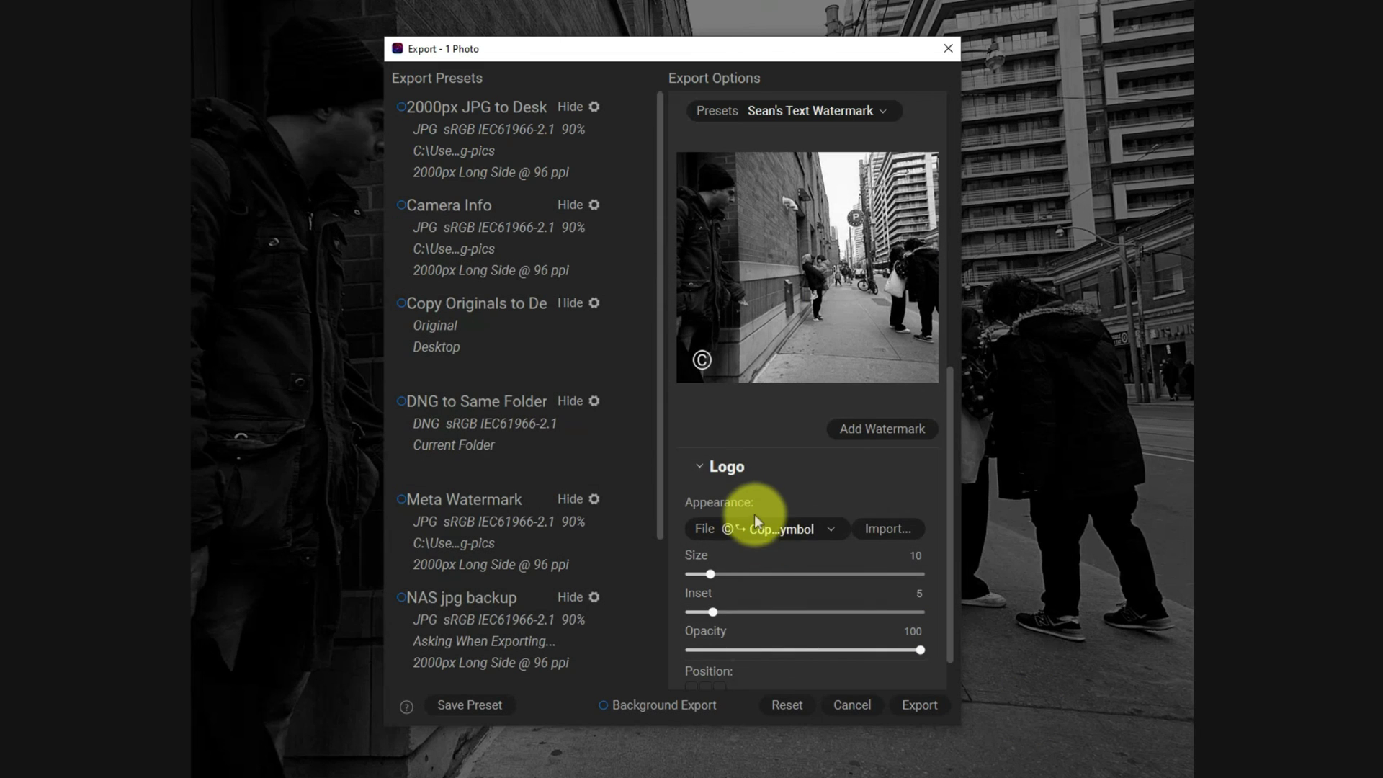
click(774, 527)
click(788, 590)
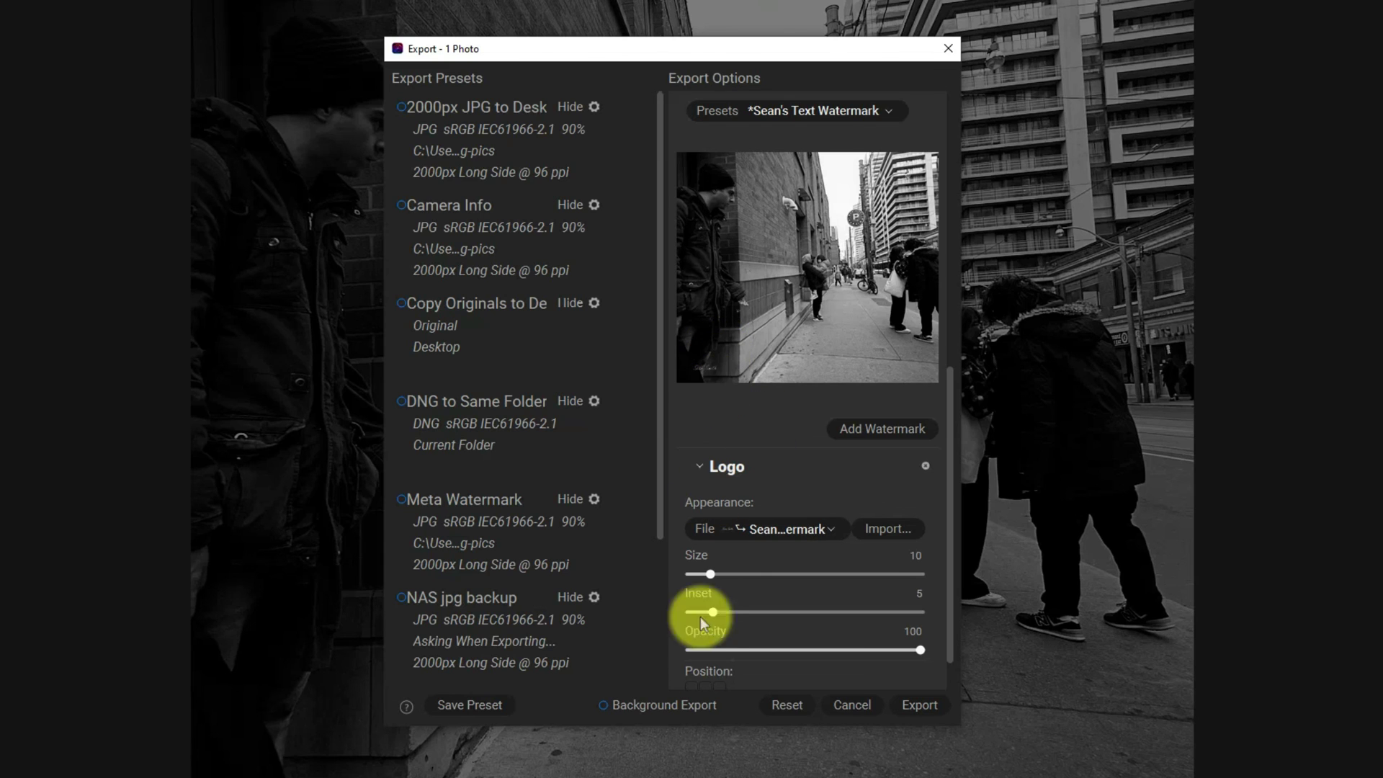
drag(712, 575, 788, 576)
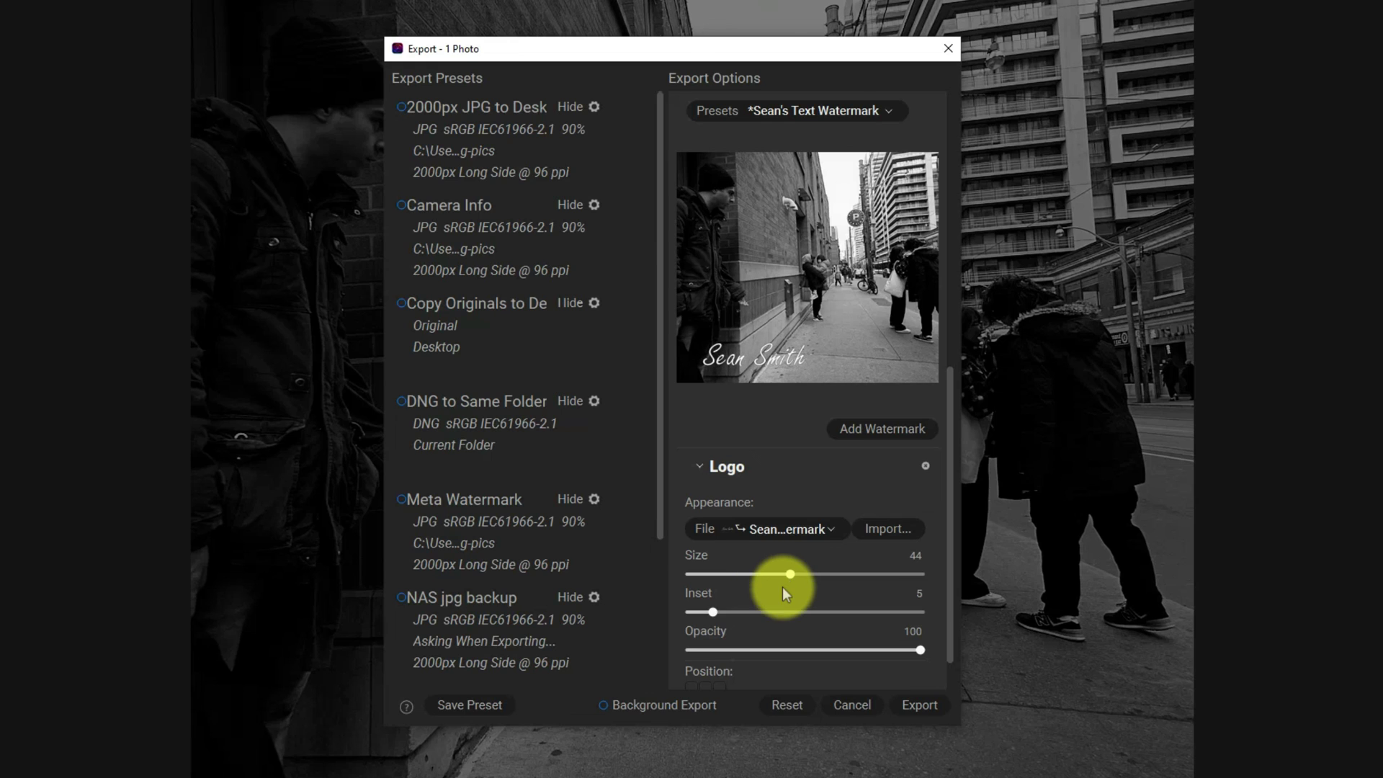
mouse_move(721, 612)
mouse_down()
mouse_move(753, 611)
mouse_move(721, 612)
mouse_up()
mouse_move(920, 650)
mouse_down()
mouse_move(781, 652)
mouse_move(897, 650)
mouse_up()
scroll(832, 608, down, 1)
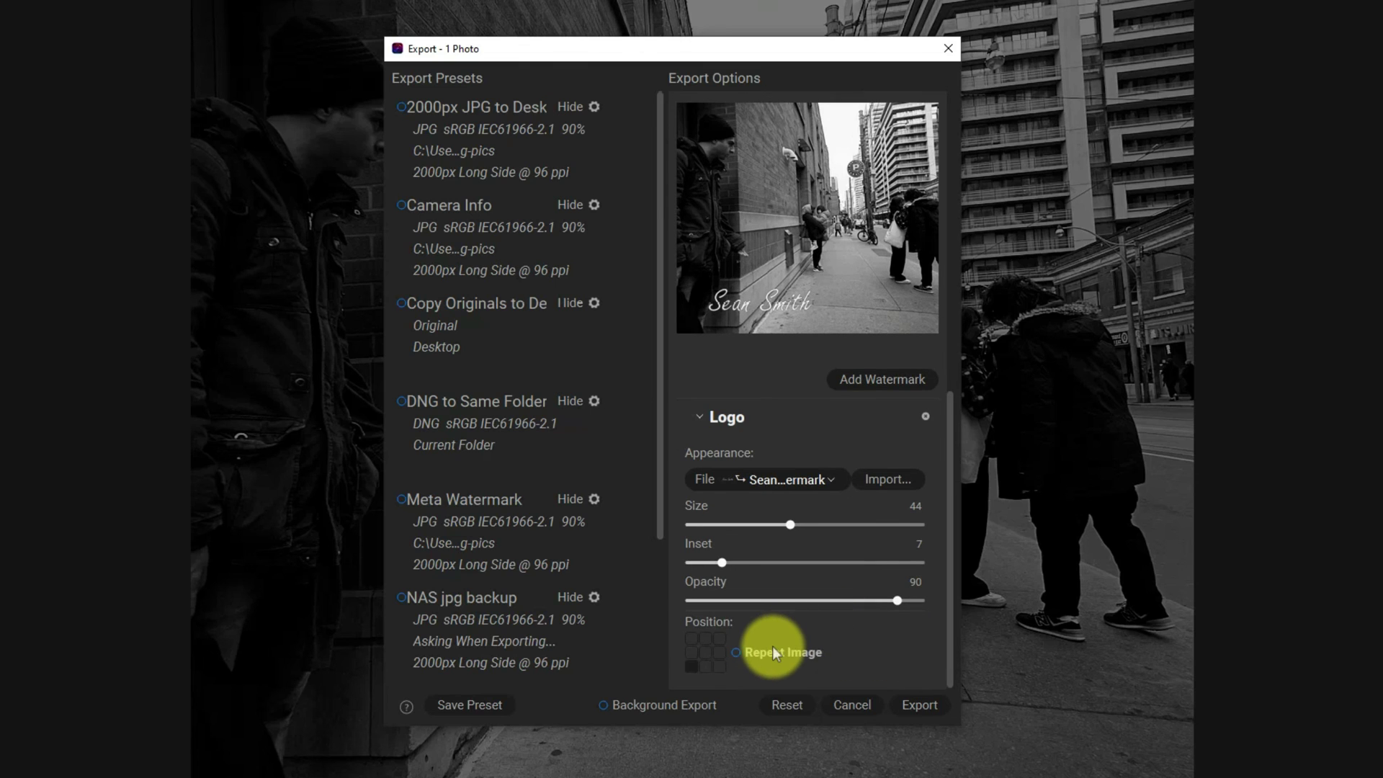
click(693, 634)
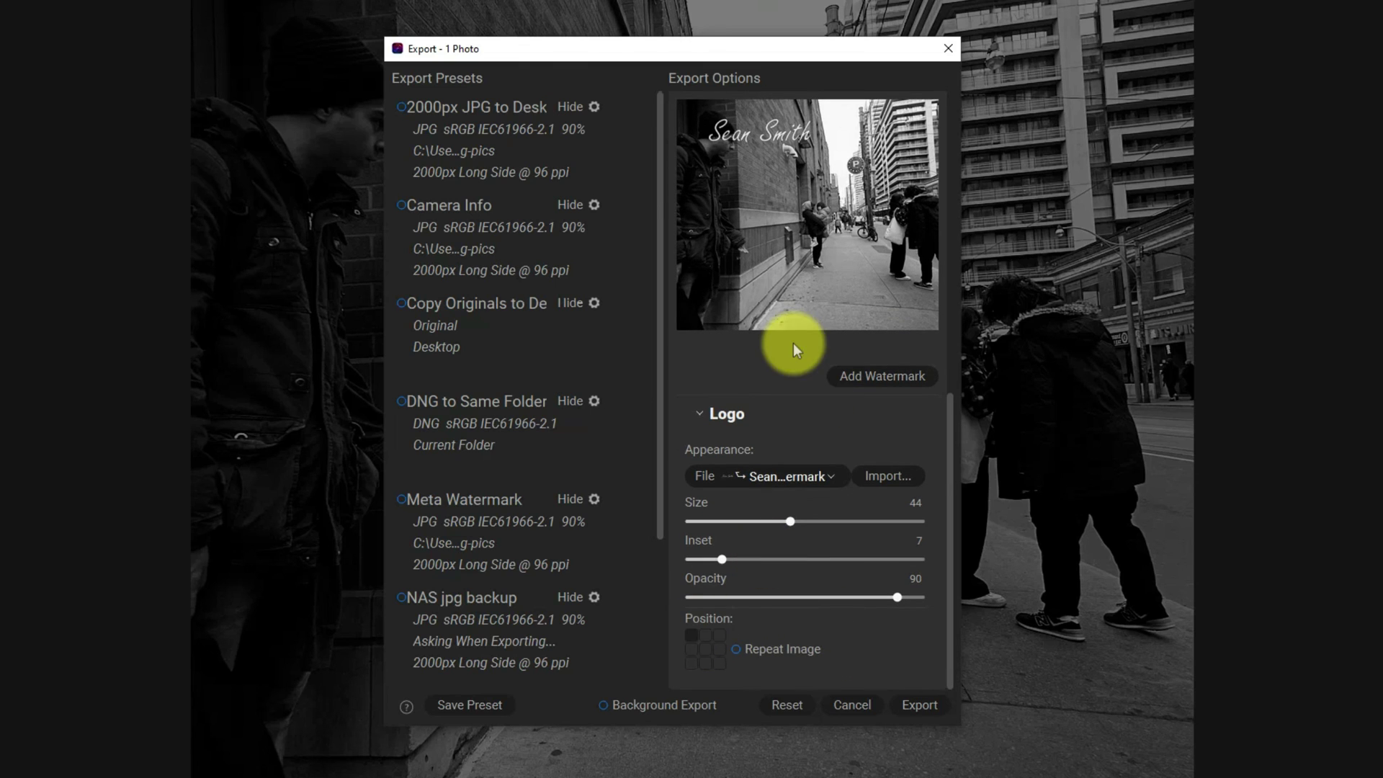
scroll(797, 360, up, 2)
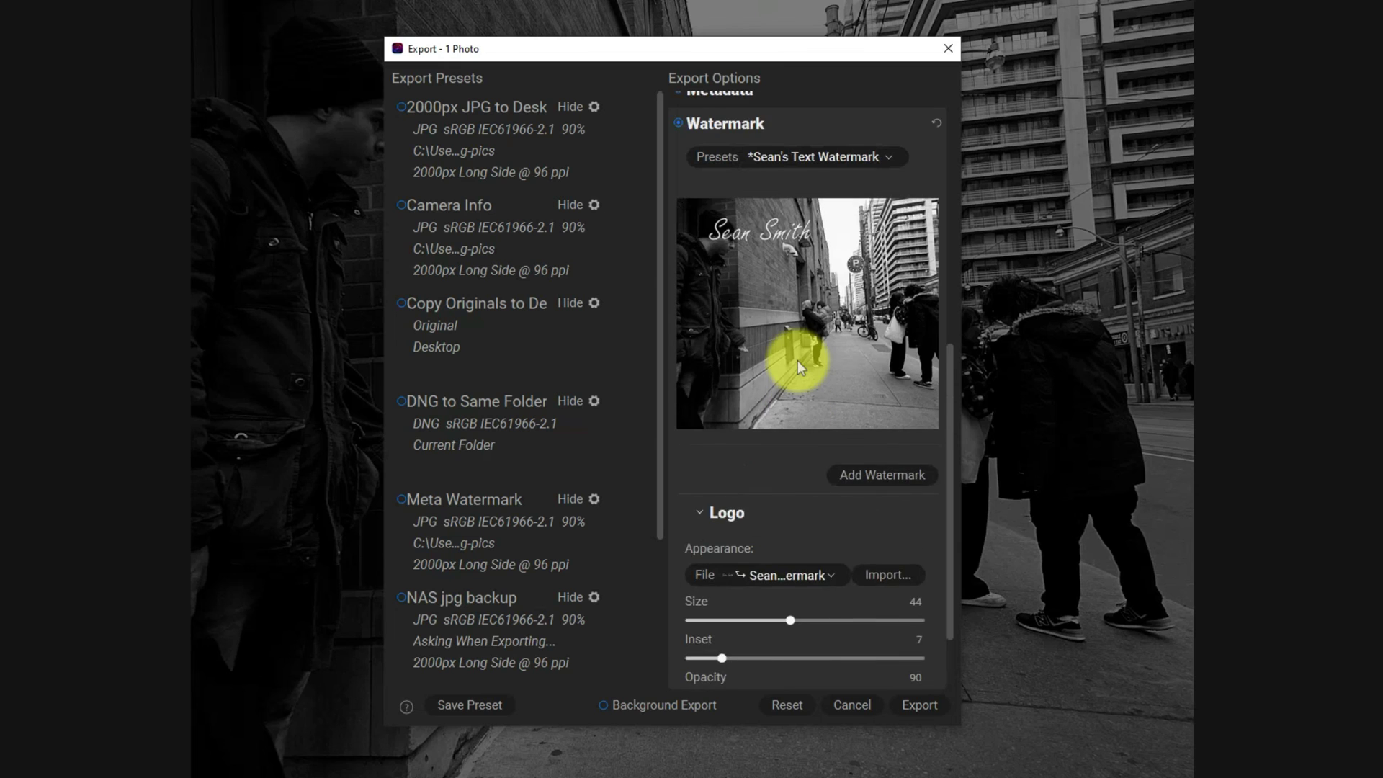
scroll(797, 360, down, 1)
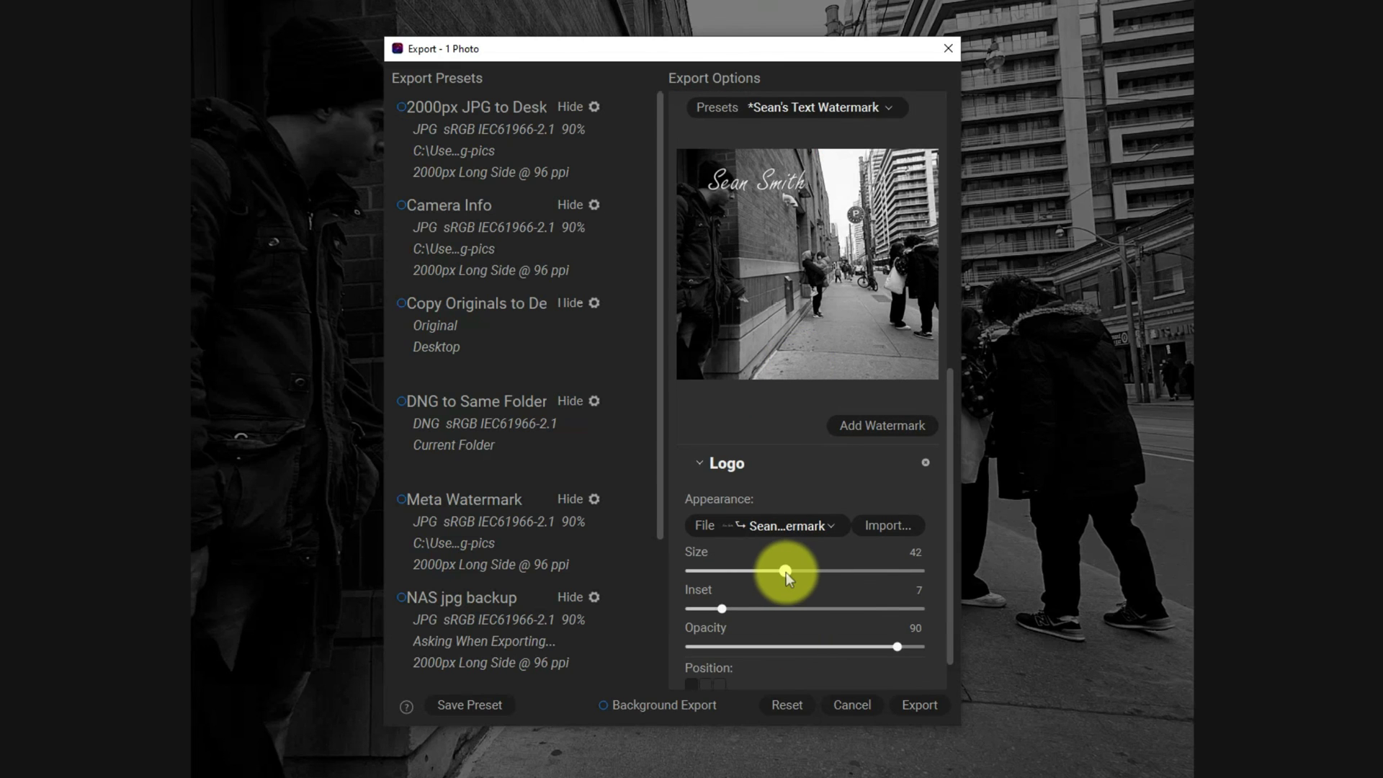
drag(782, 571, 800, 572)
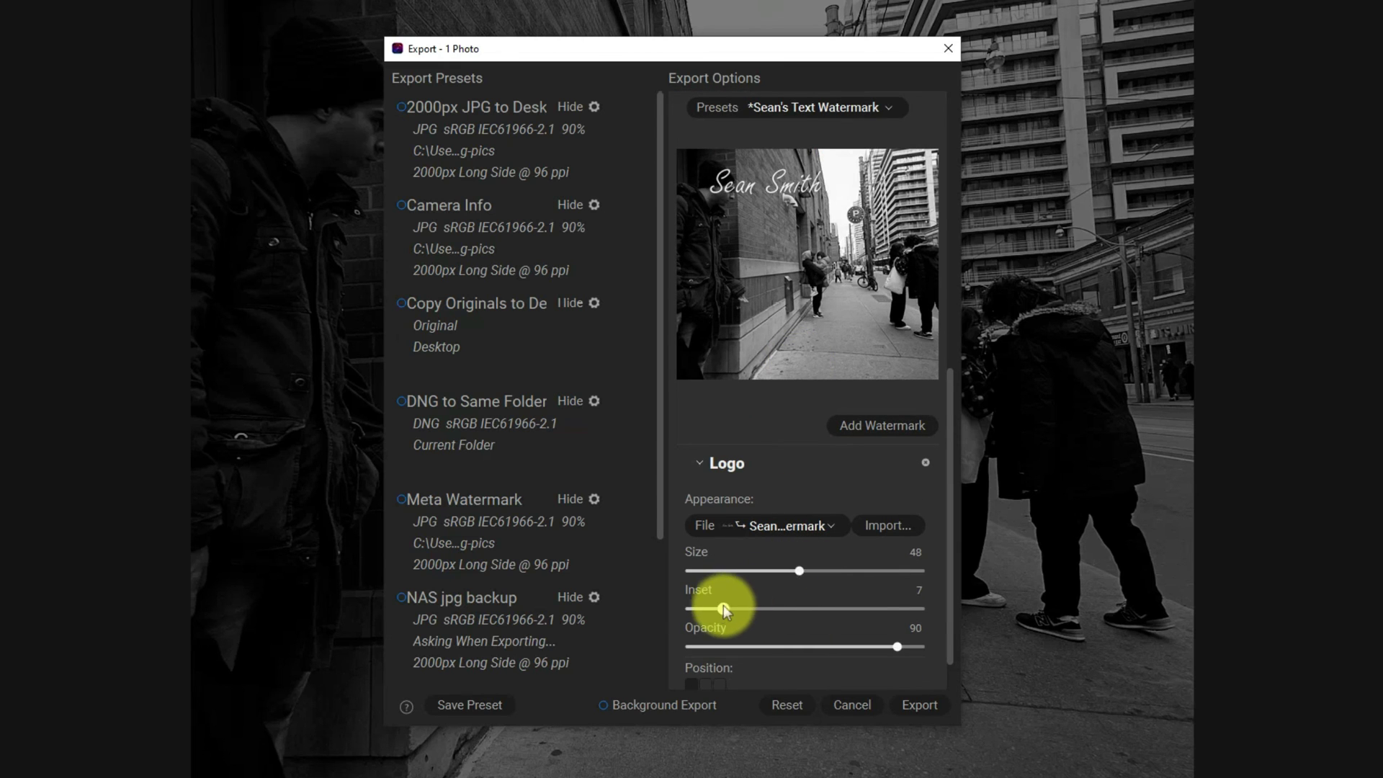
Set the watermark inset to 4 and export the photo as DSCF9832 1.png
drag(723, 610, 707, 609)
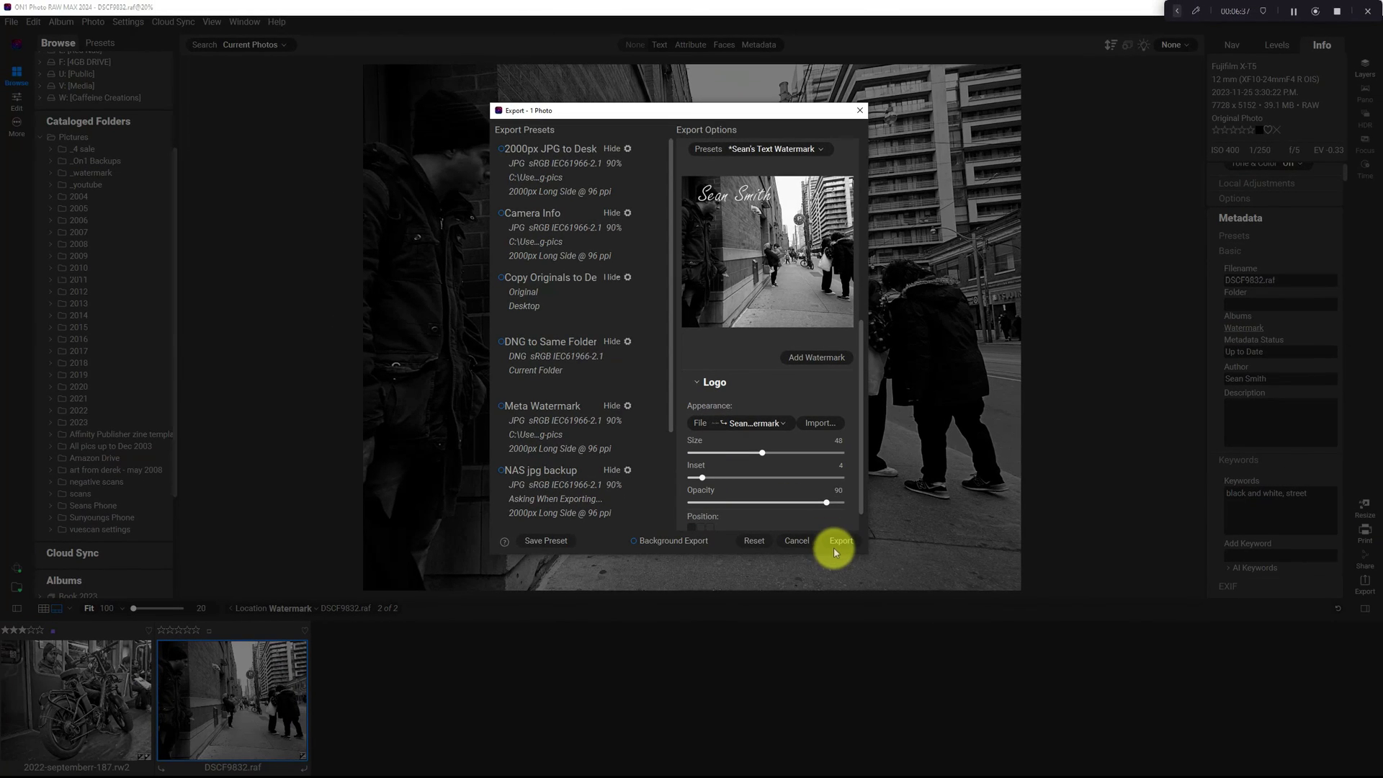
click(841, 542)
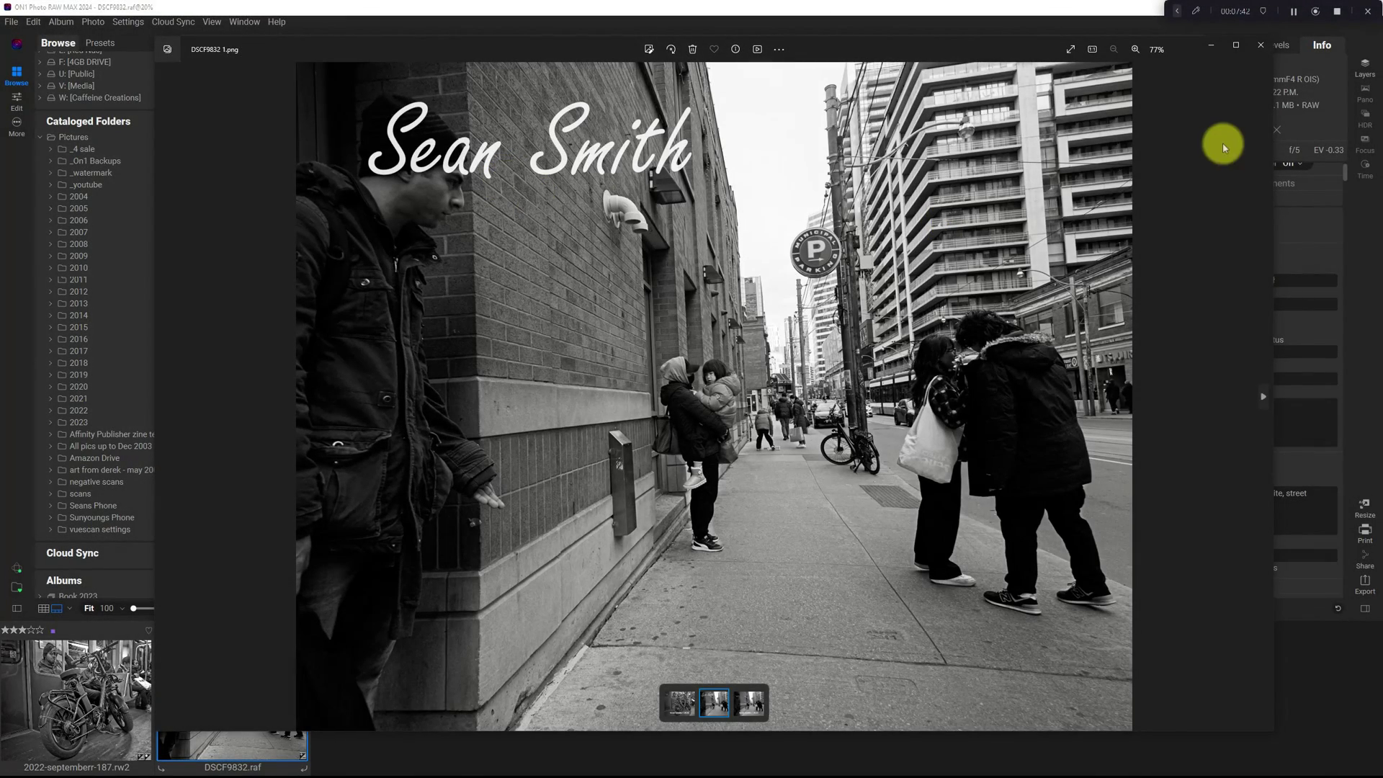
Close the exported image viewer to return to DSCF9832.raf in Browse
click(1259, 46)
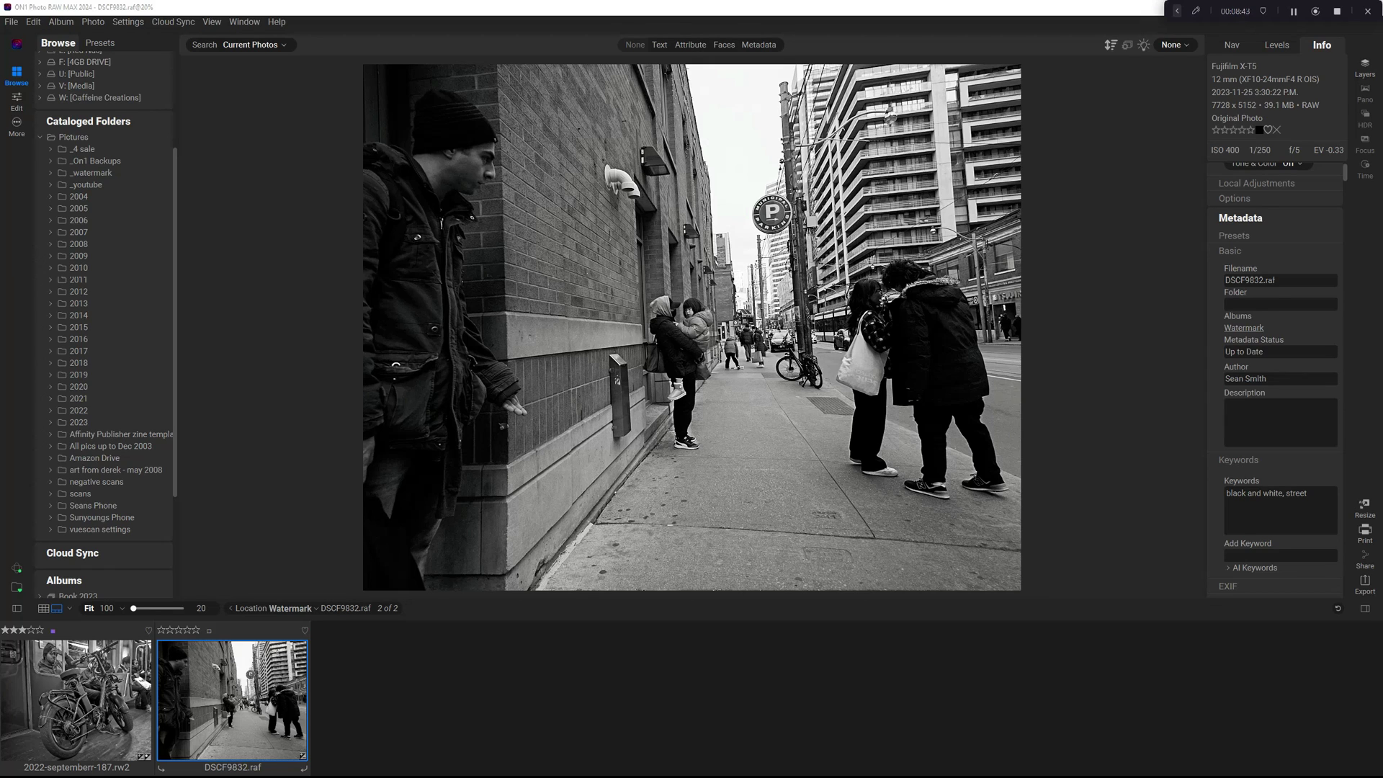
click(25, 197)
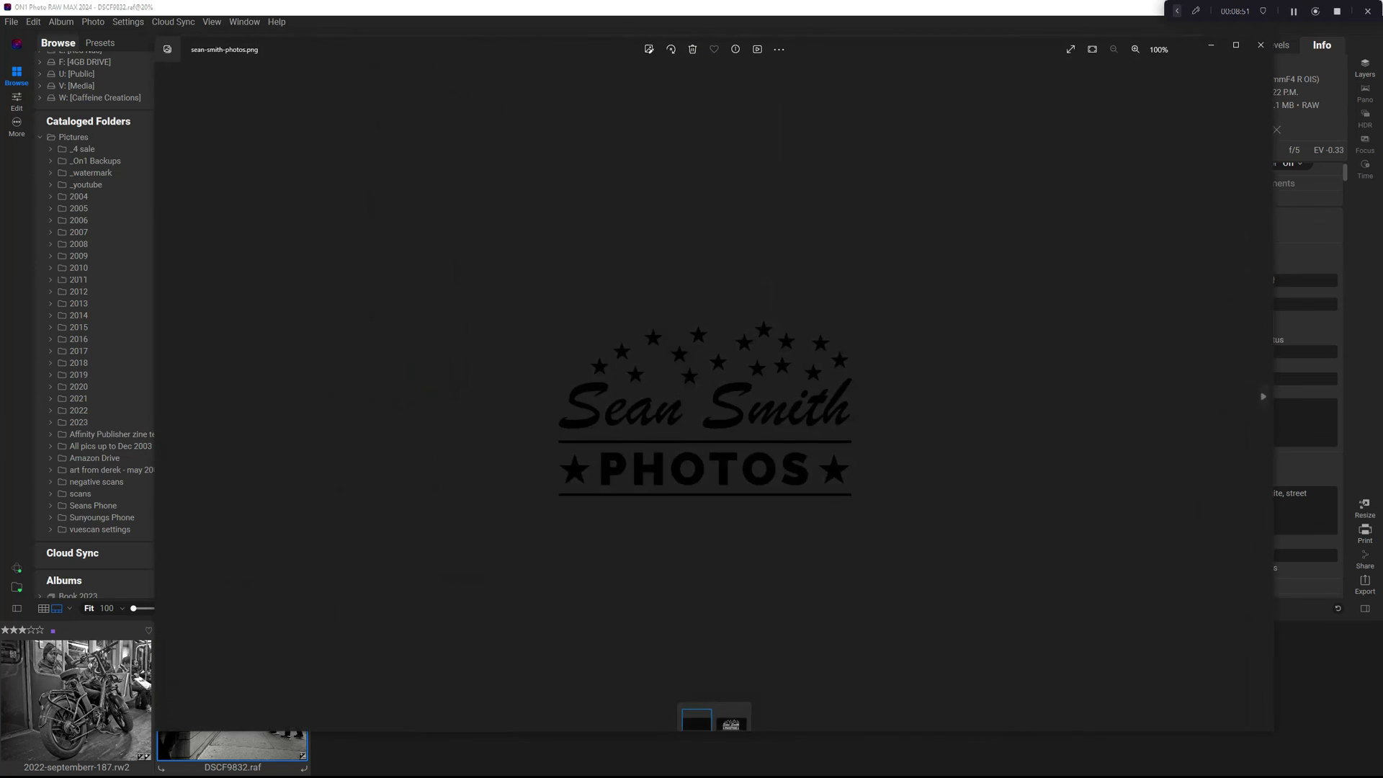
key(Right)
key(Left)
key(Right)
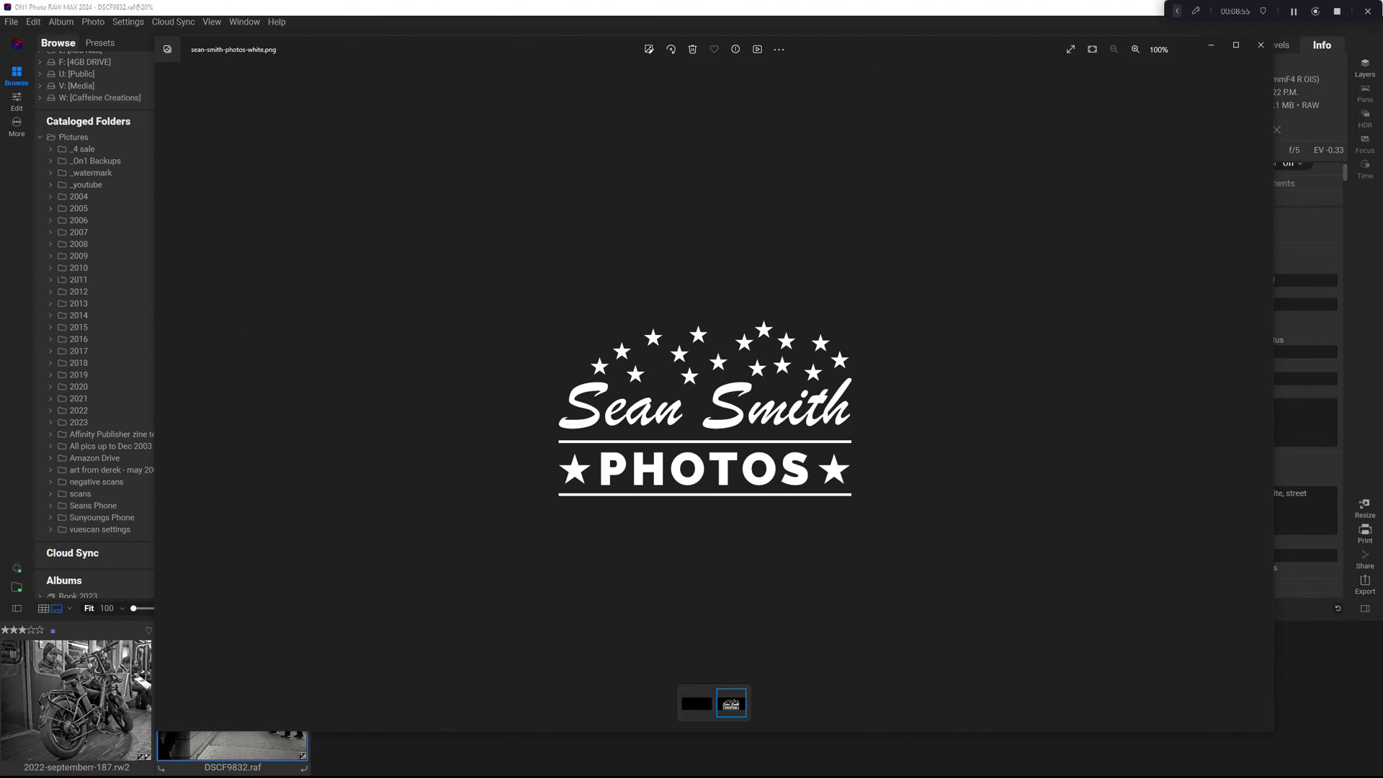
key(Left)
key(Right)
key(Left)
key(Right)
click(1267, 50)
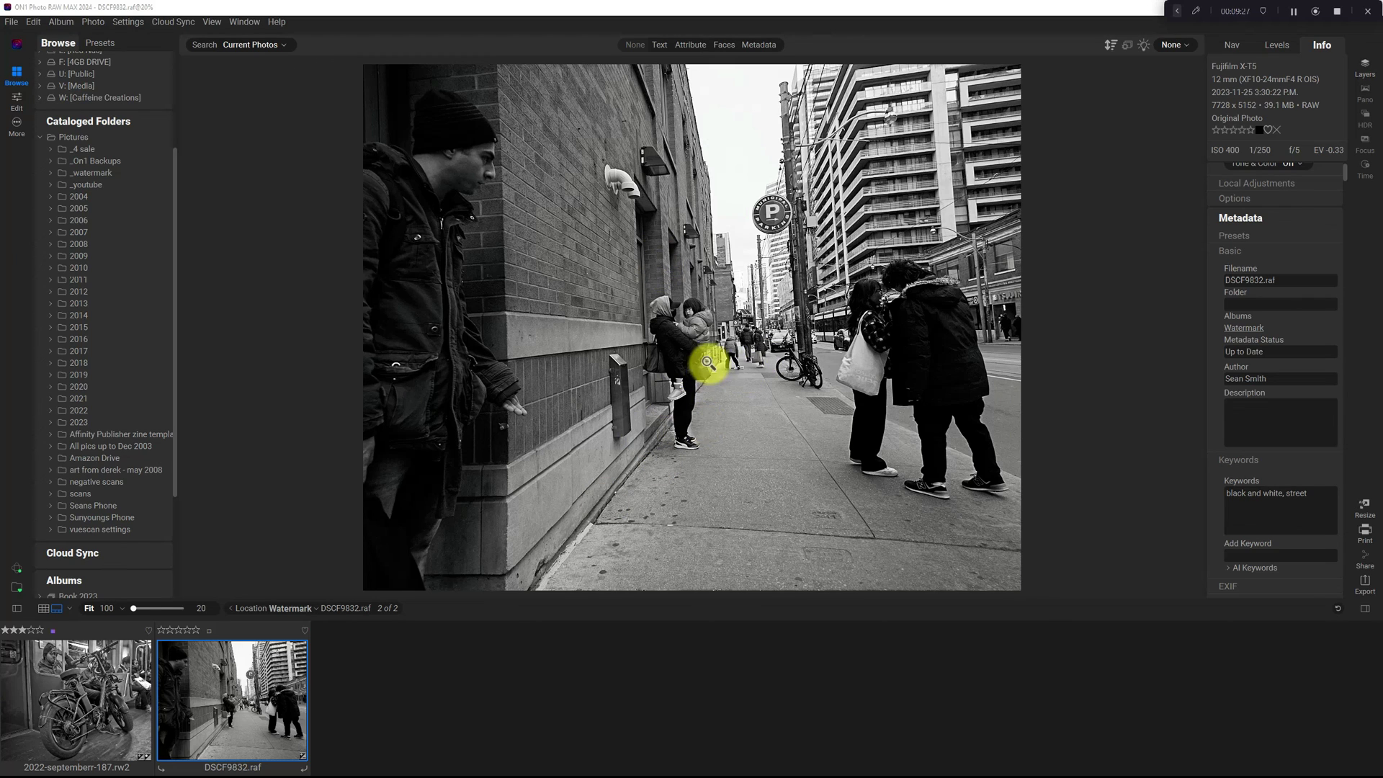
click(1365, 586)
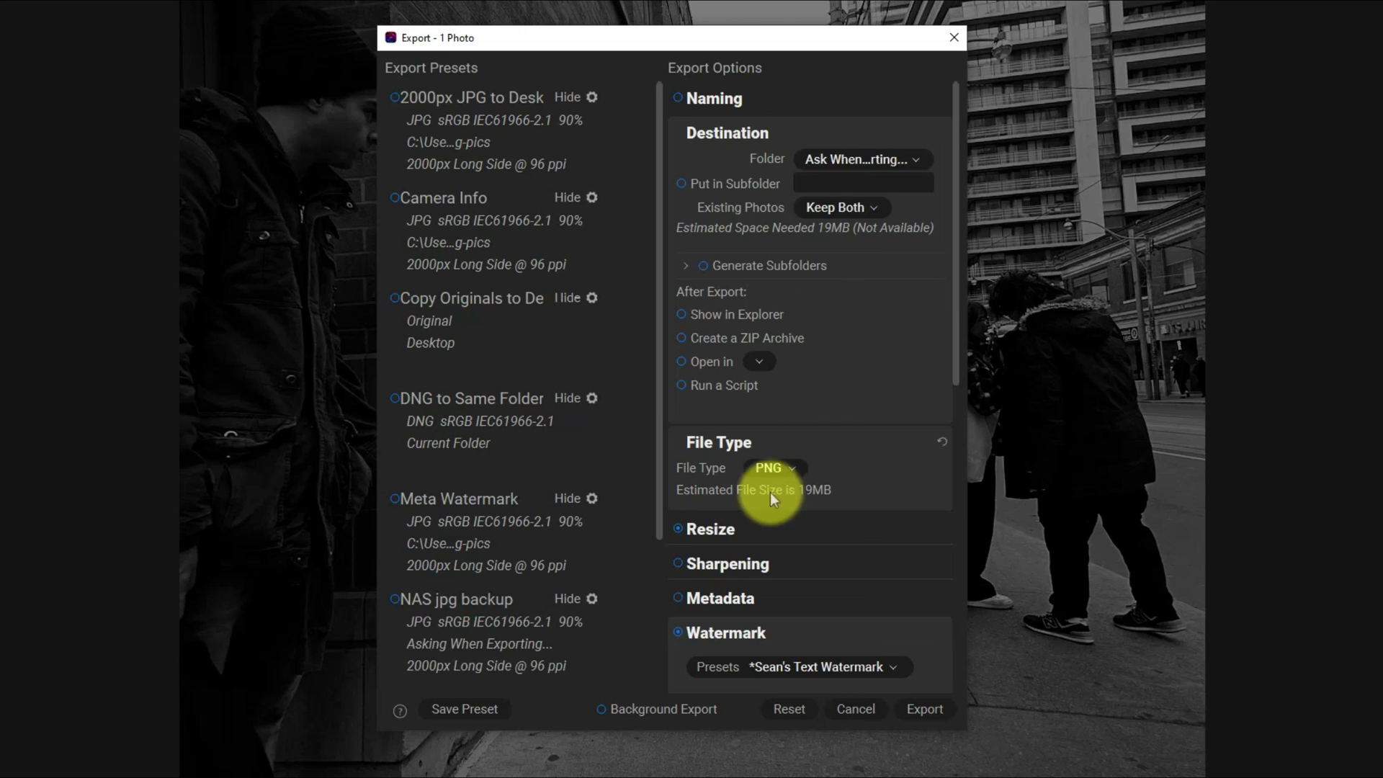
scroll(843, 476, down, 4)
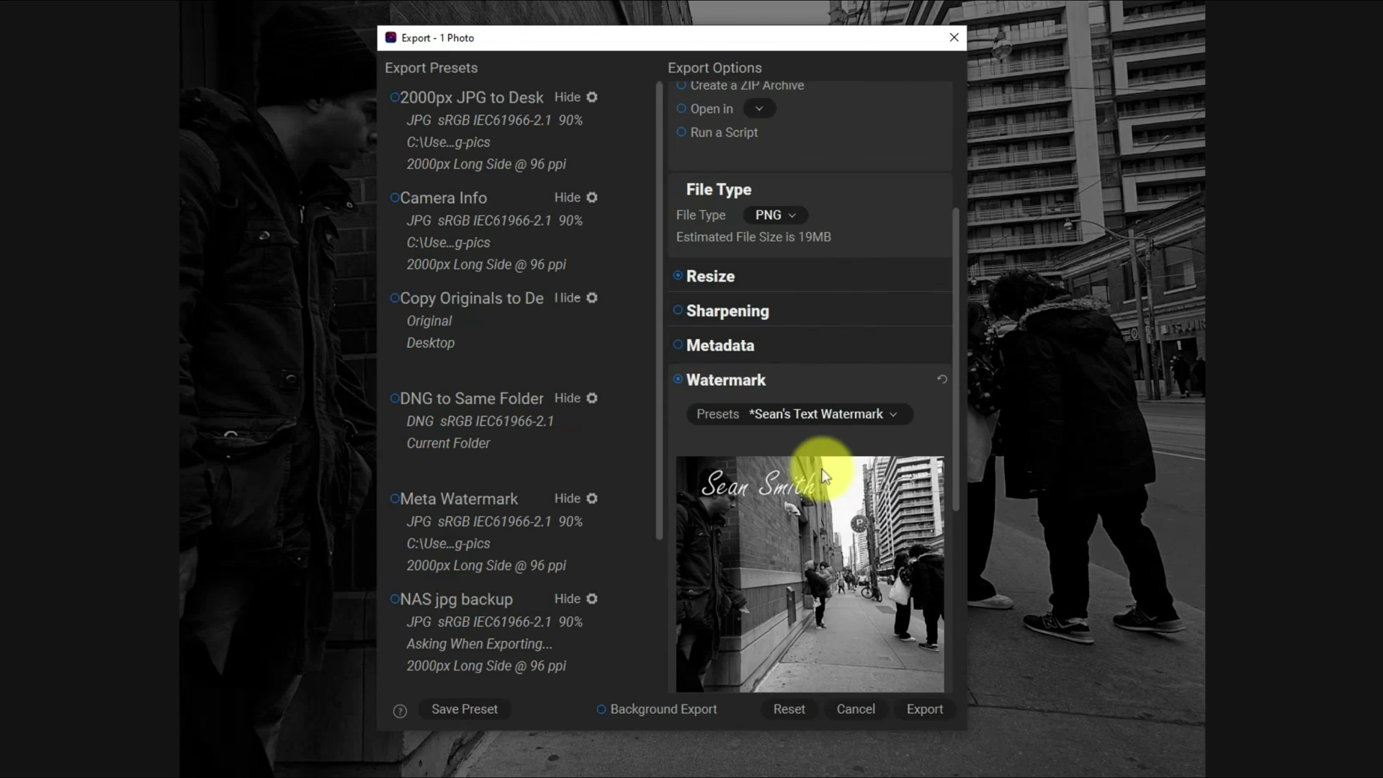
scroll(828, 467, down, 3)
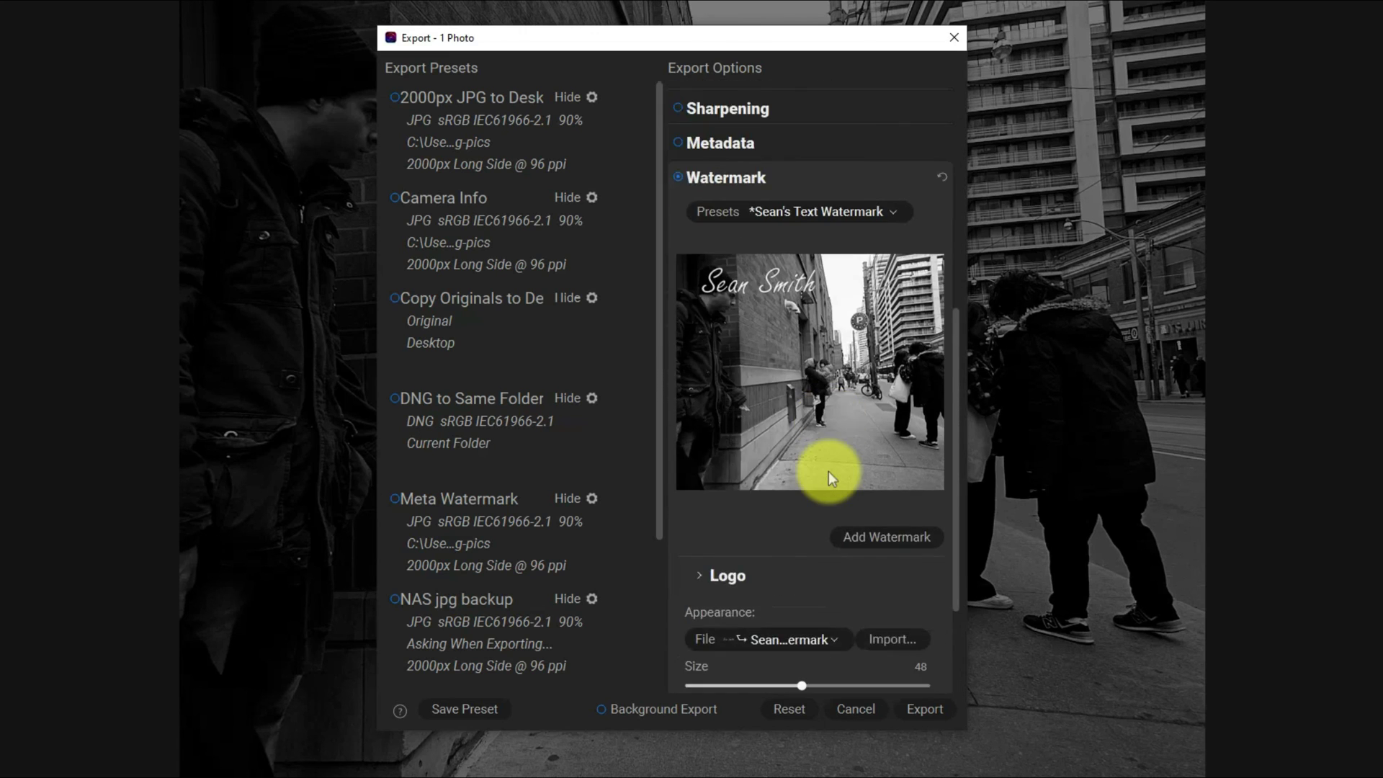
scroll(829, 472, down, 2)
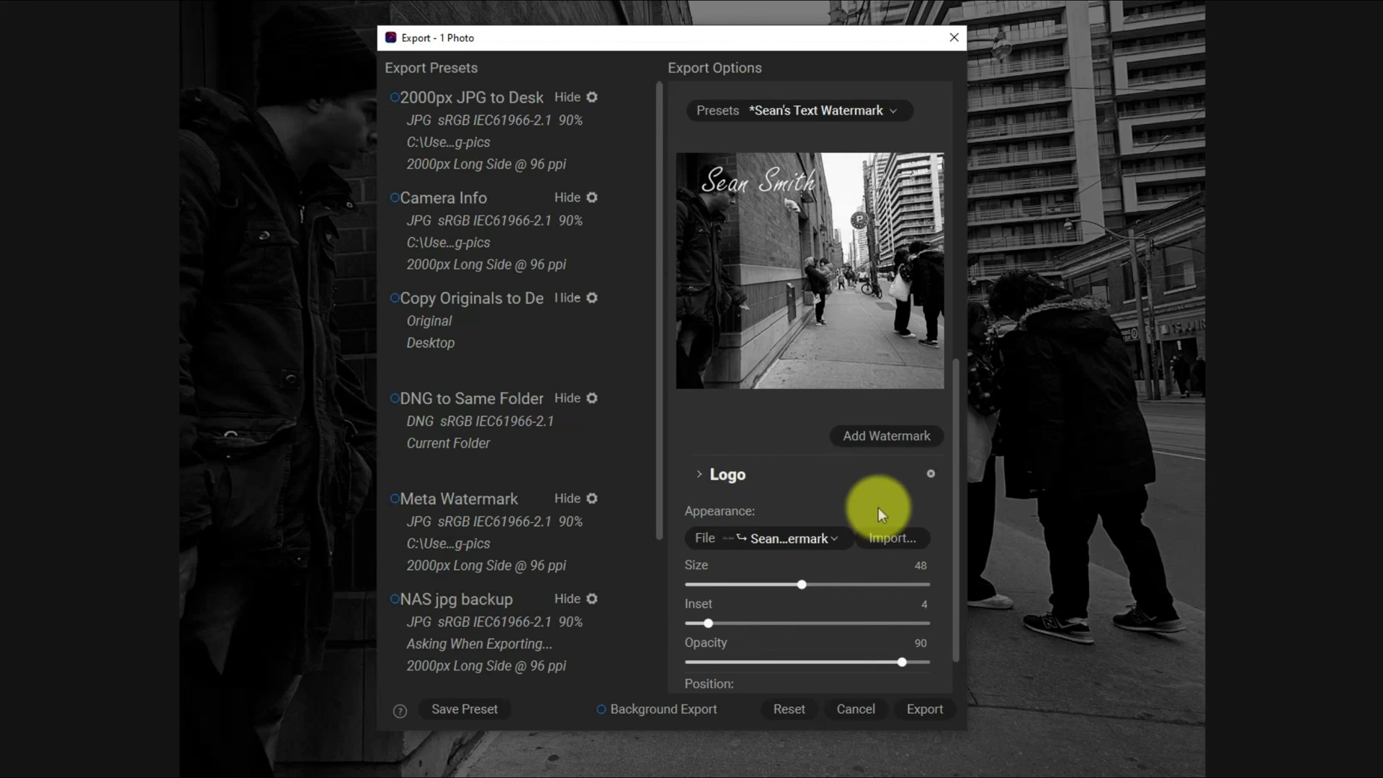
Import sean-smith-photos and sean-smith-photos-white PNGs from _watermark\Affinity Photo into Sean's Watermarks
click(891, 539)
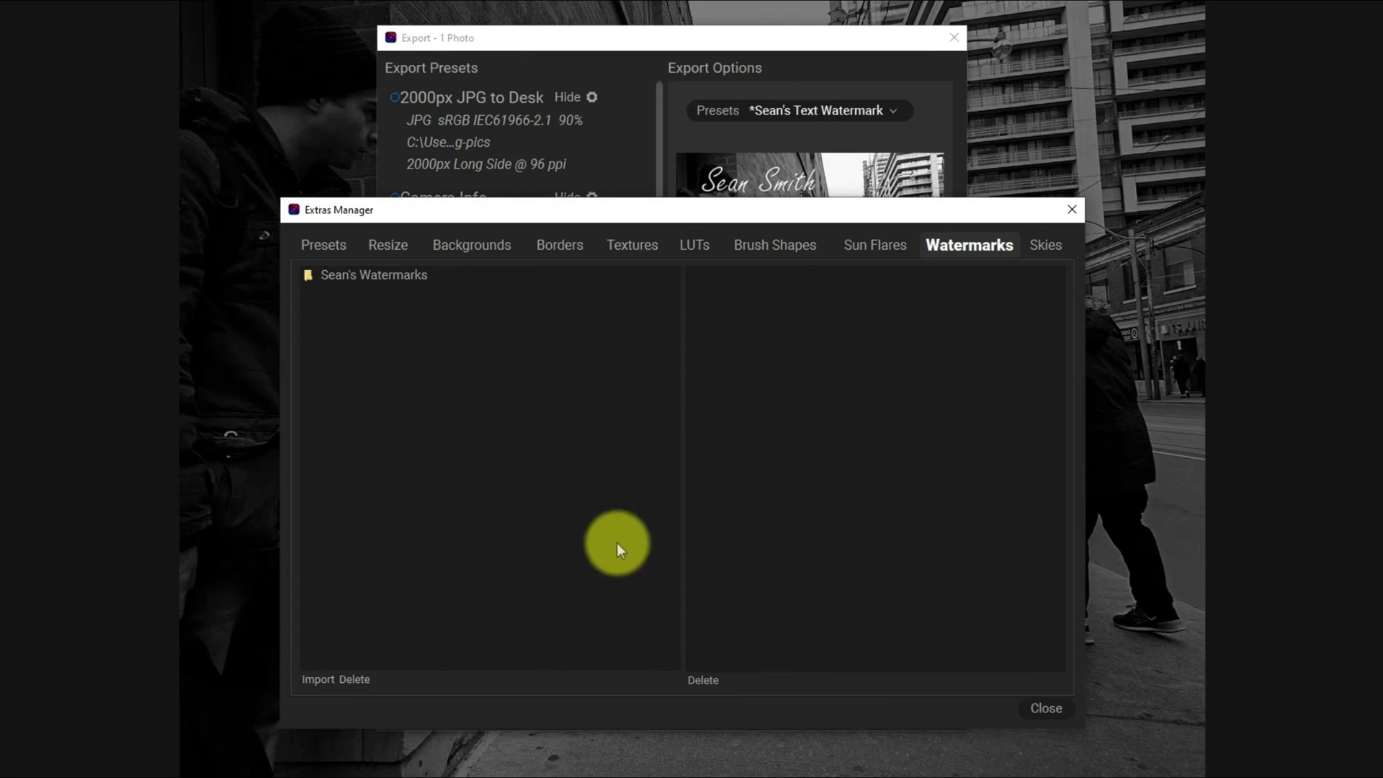
click(375, 283)
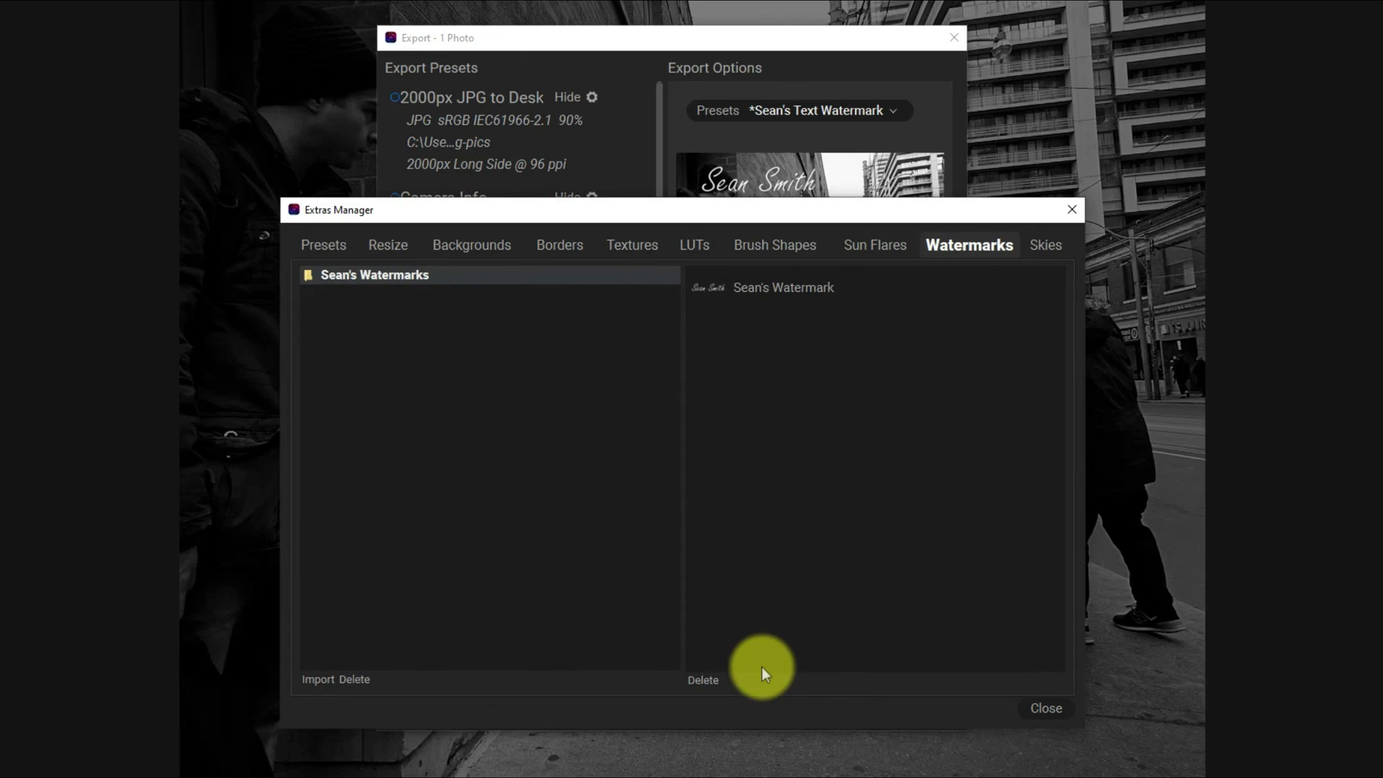
click(317, 680)
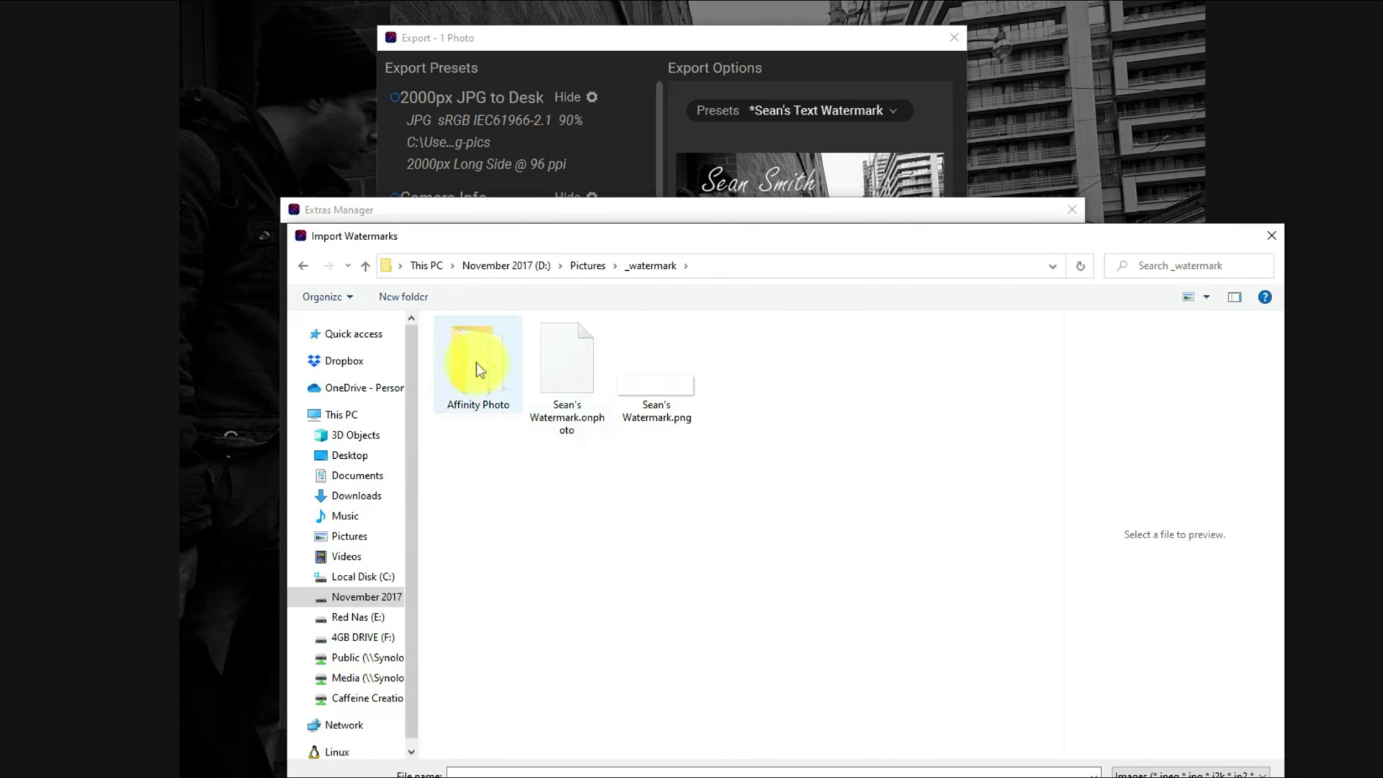
click(477, 361)
double_click(477, 362)
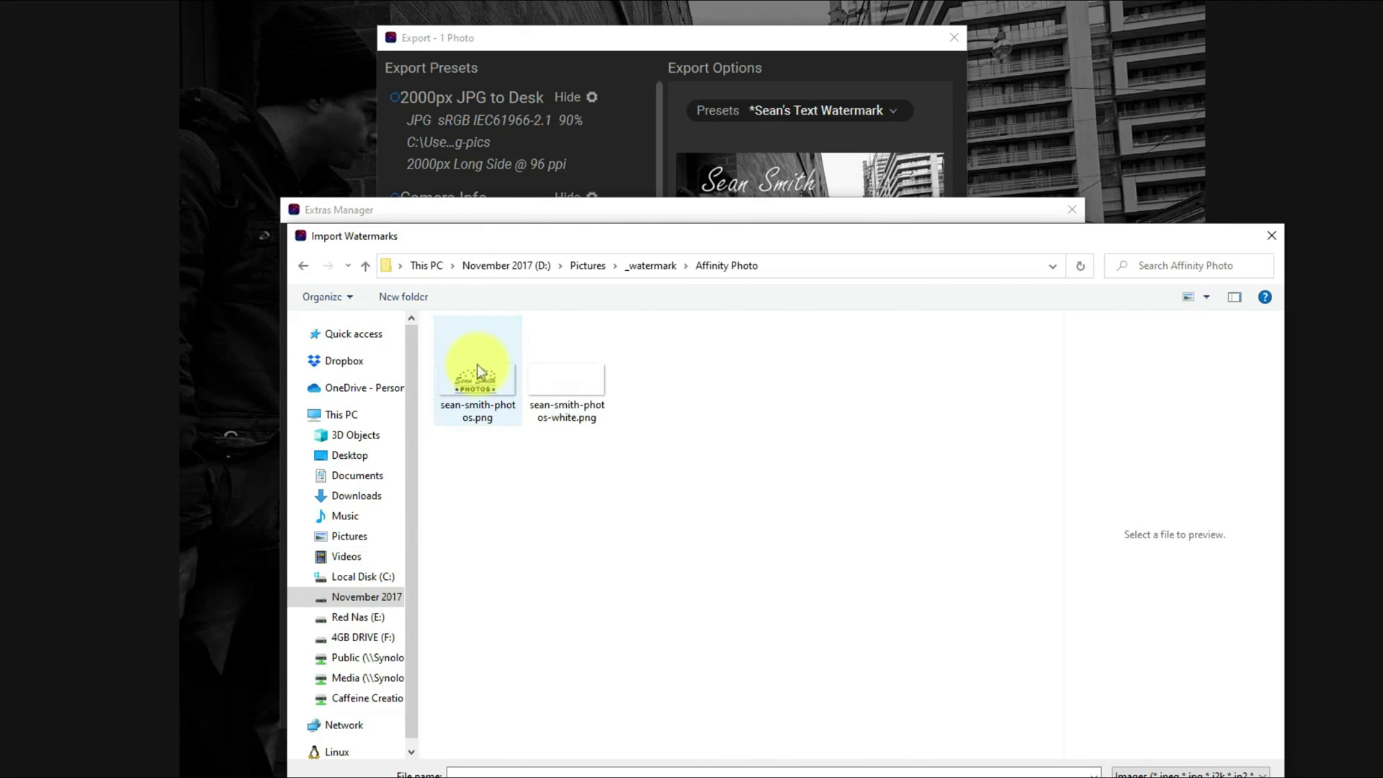
click(475, 381)
ctrl+click(565, 391)
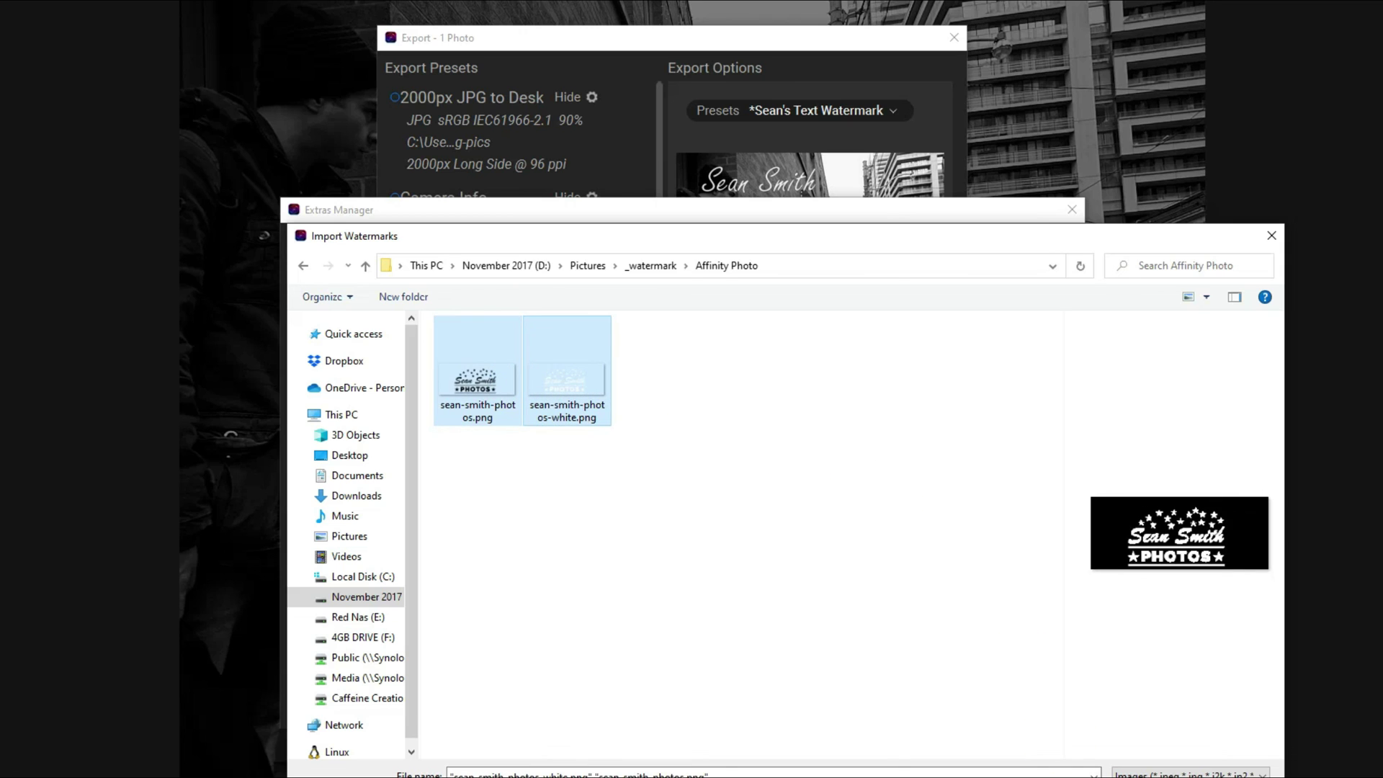
key(Return)
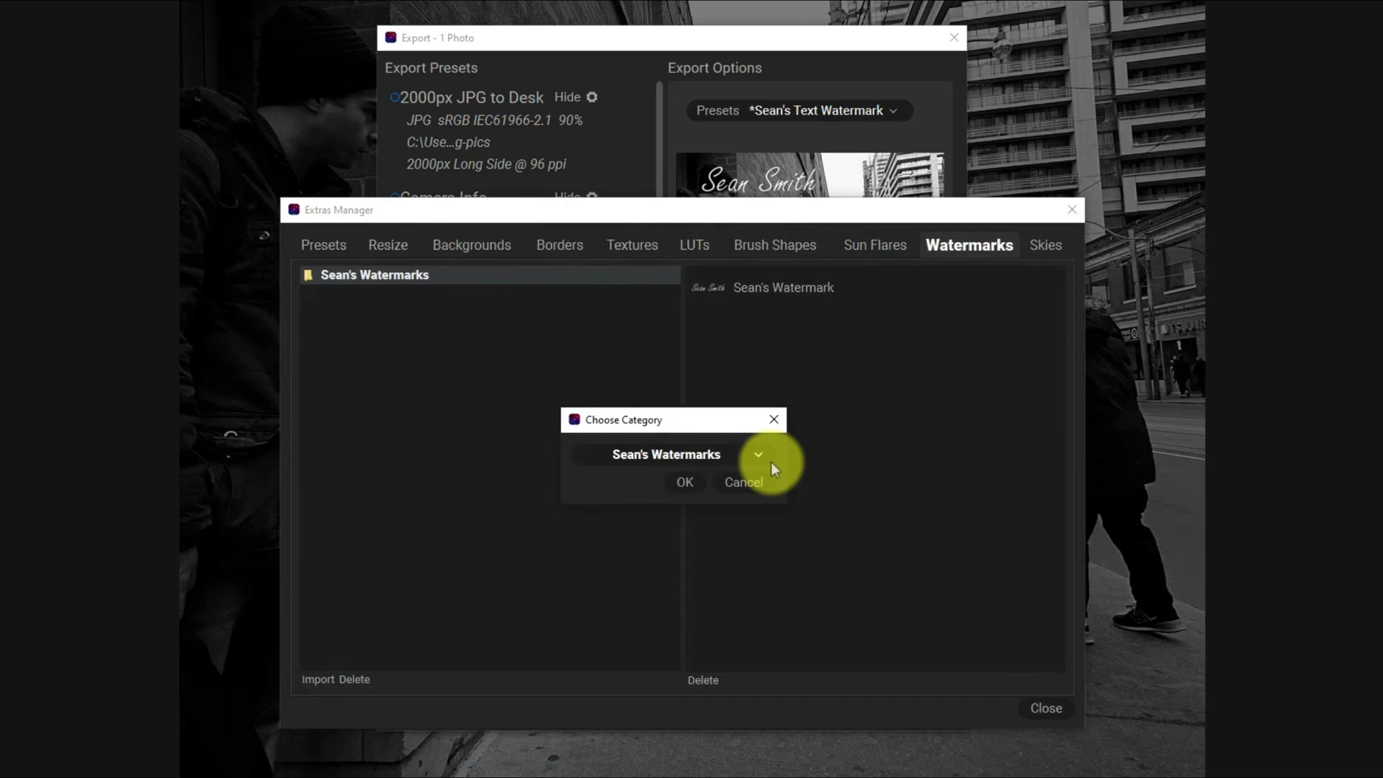
click(684, 482)
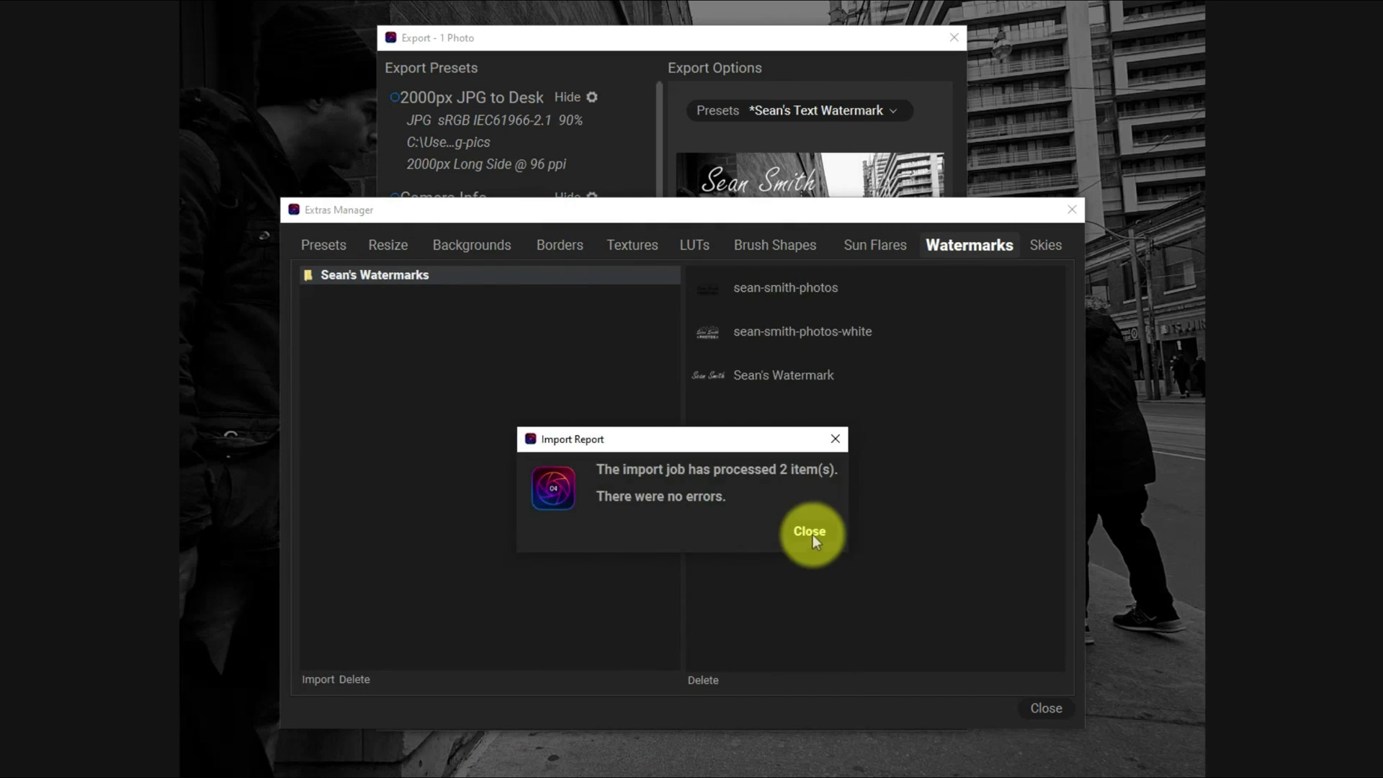
click(811, 533)
click(1041, 708)
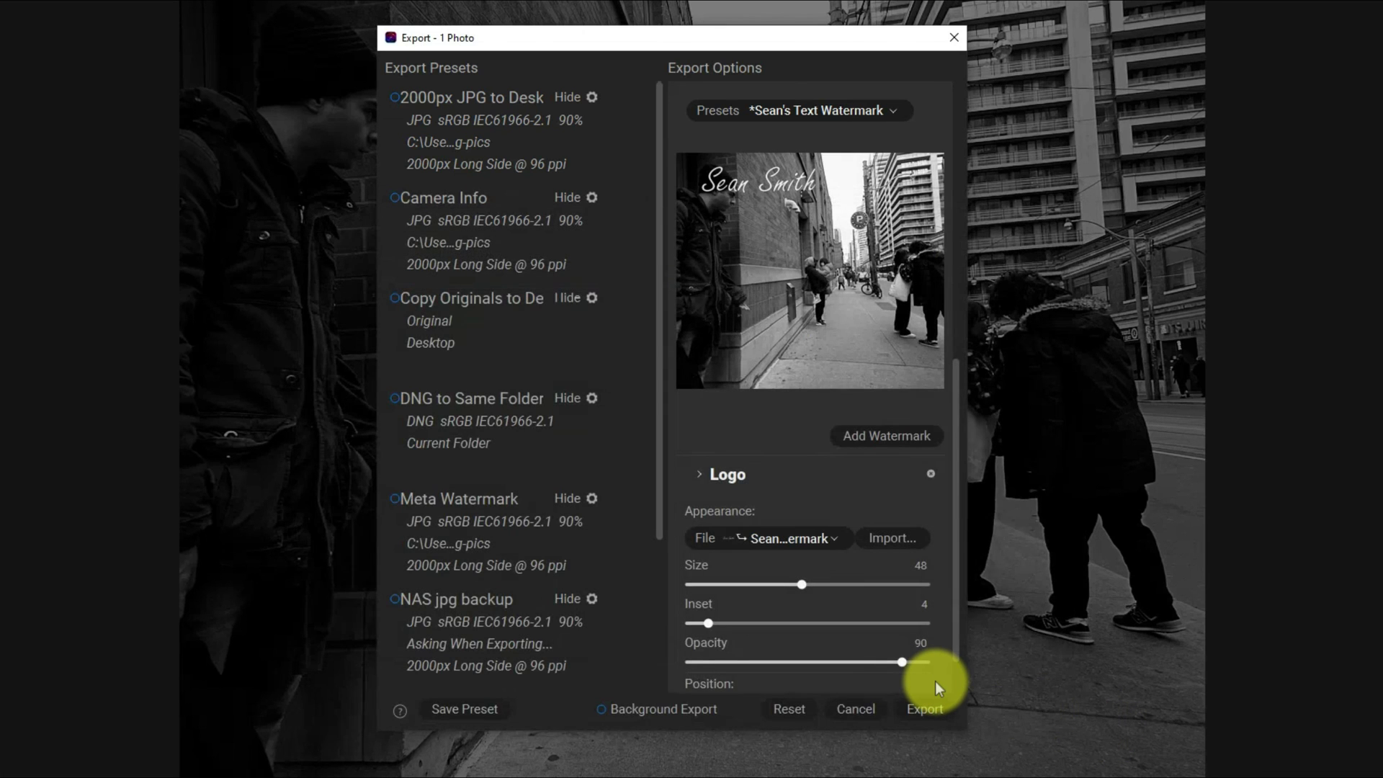
Compare the white star, script signature and dark star logo files, settling on the white star logo PNG
click(821, 538)
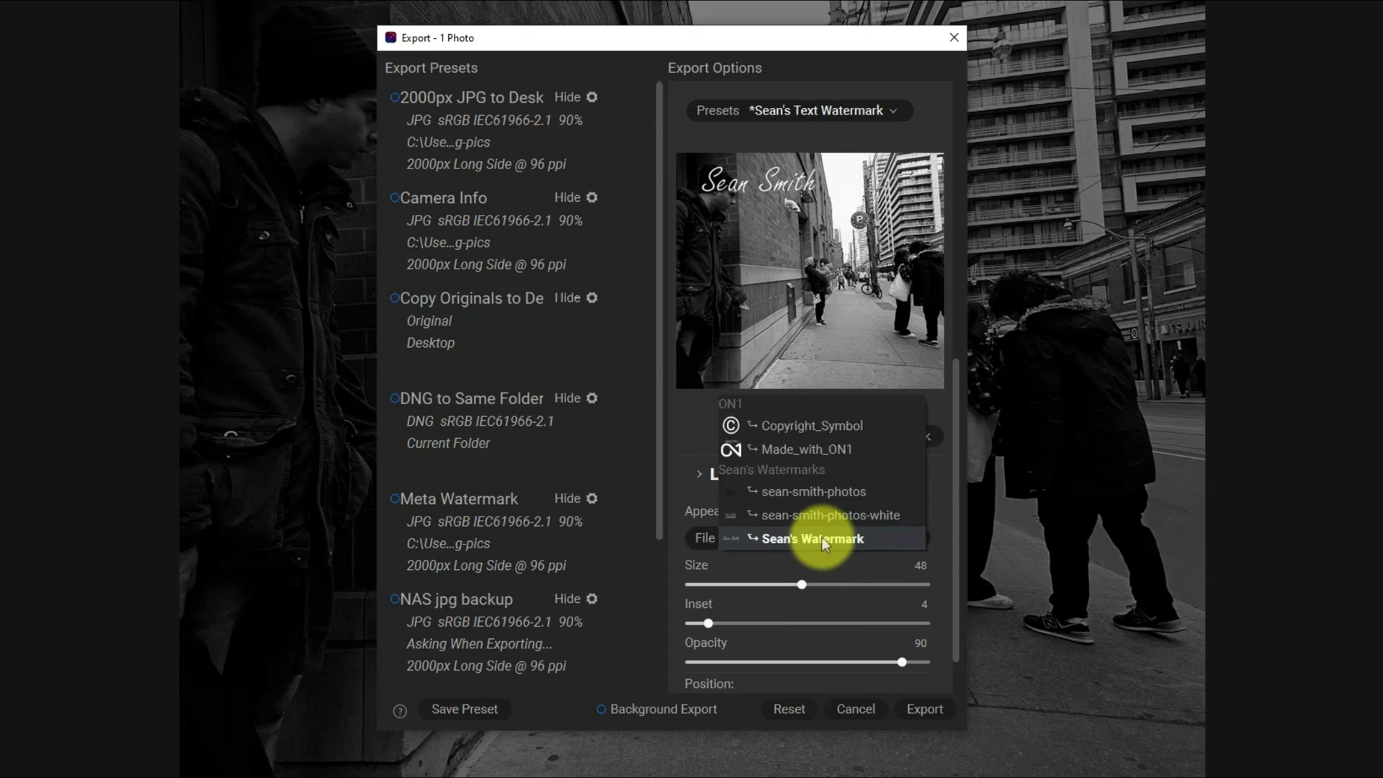
click(824, 513)
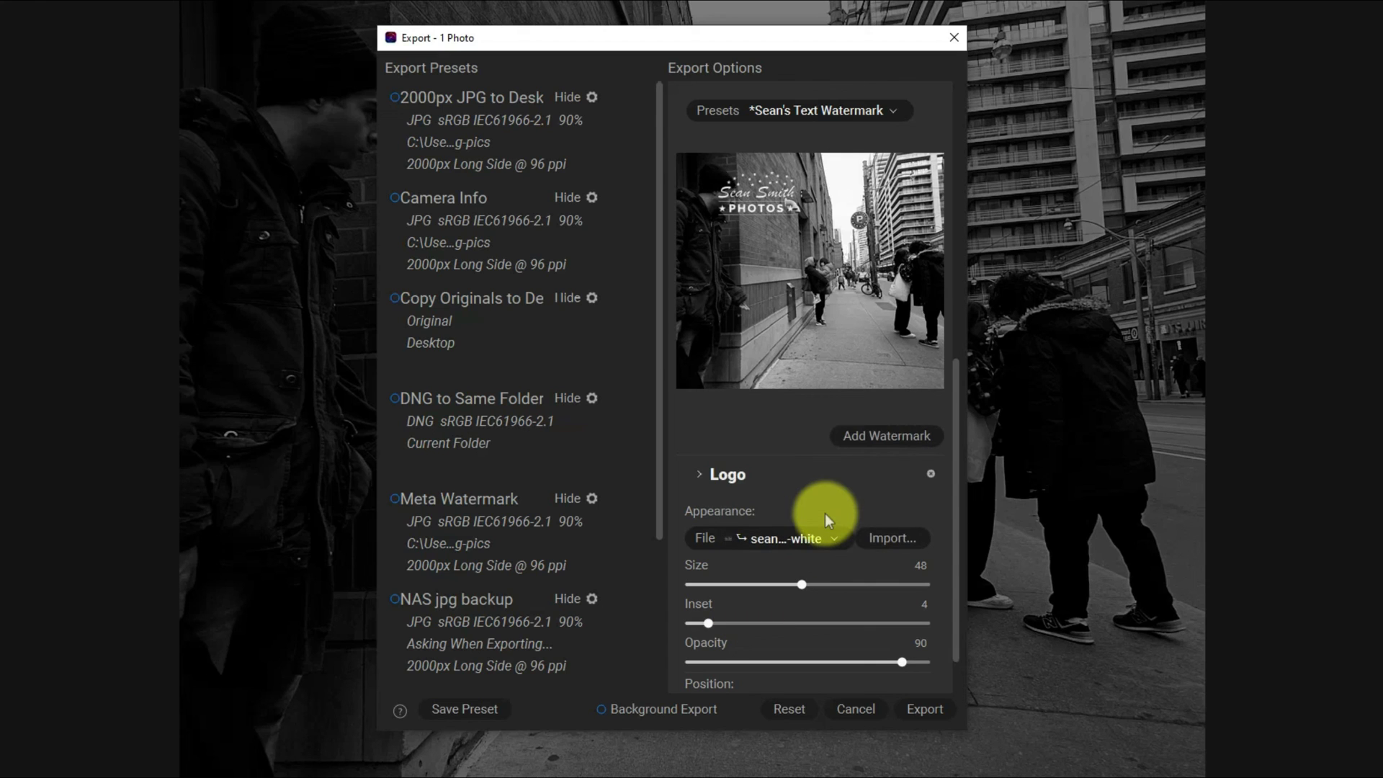
click(812, 538)
click(811, 562)
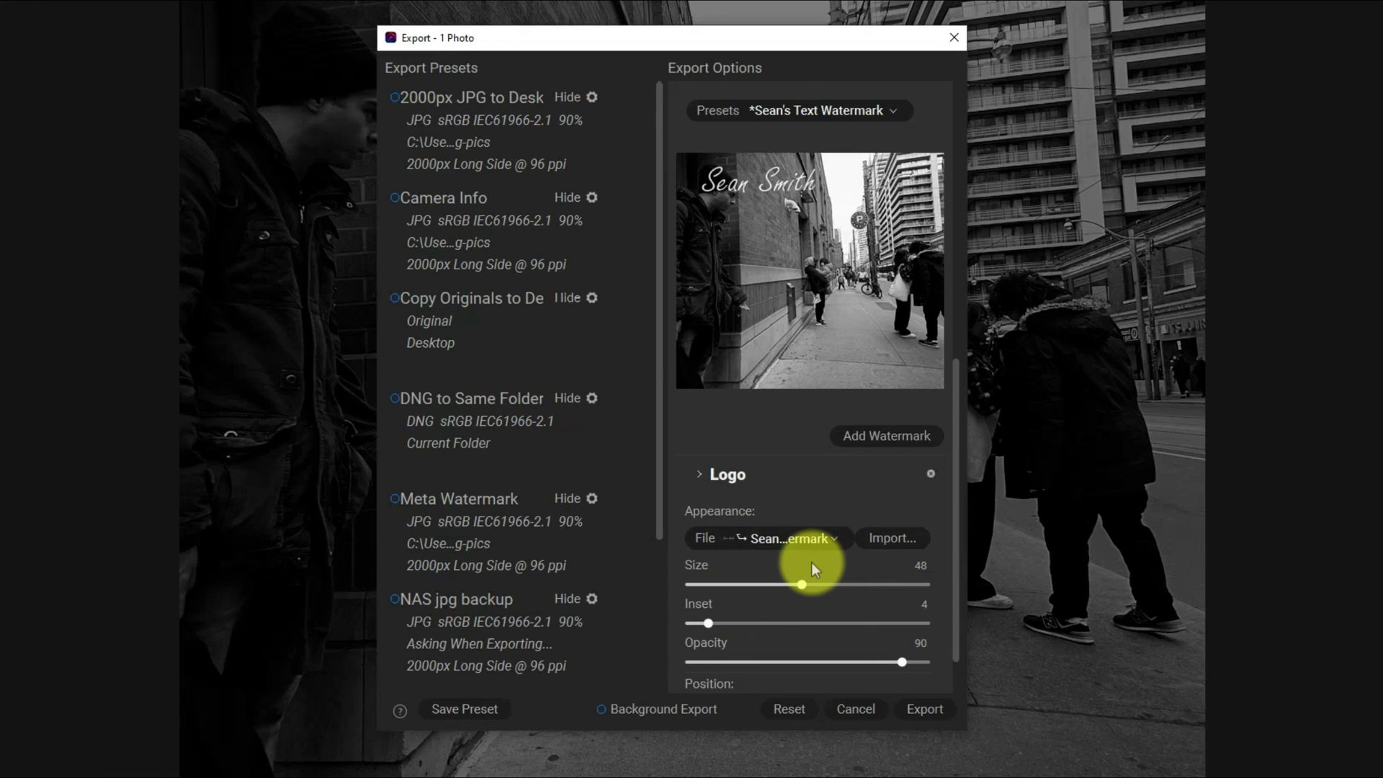
click(815, 537)
click(824, 510)
click(820, 535)
click(821, 517)
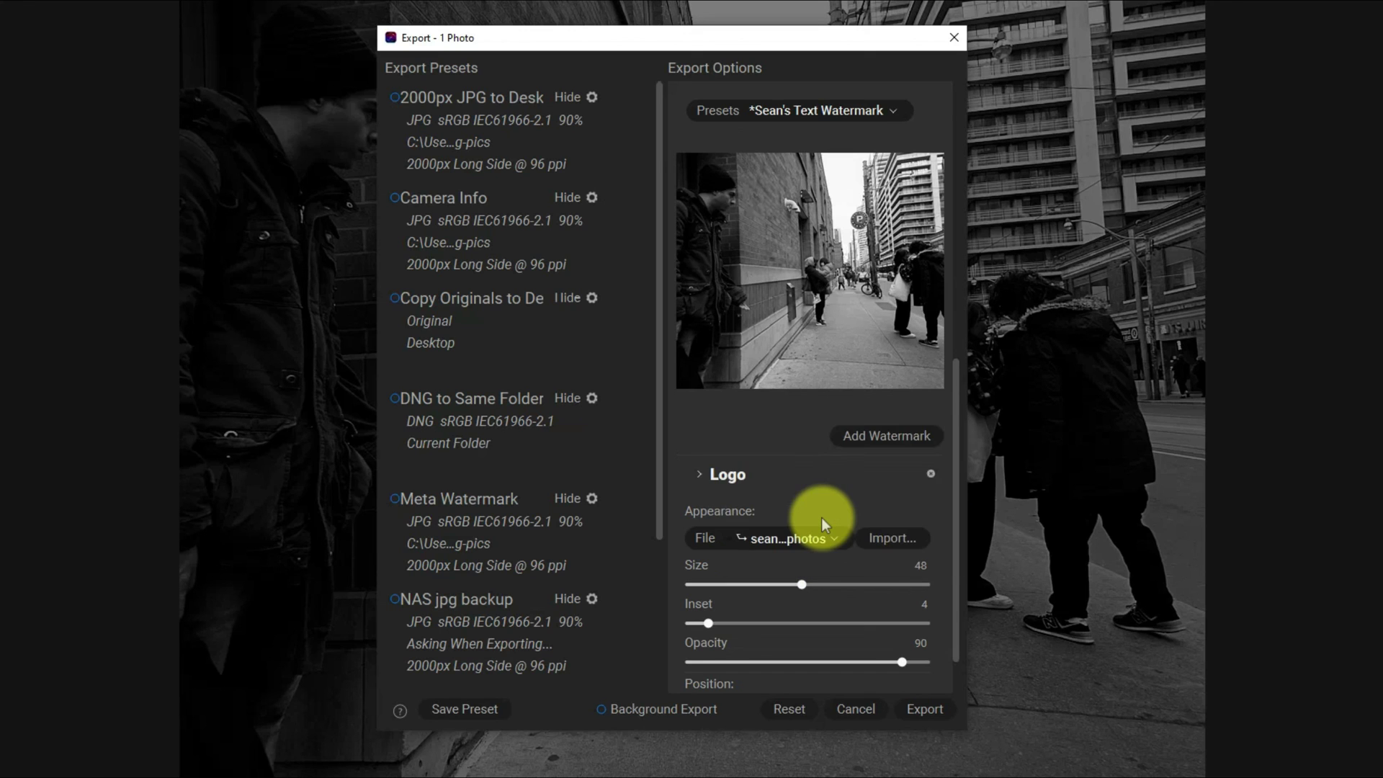
click(820, 537)
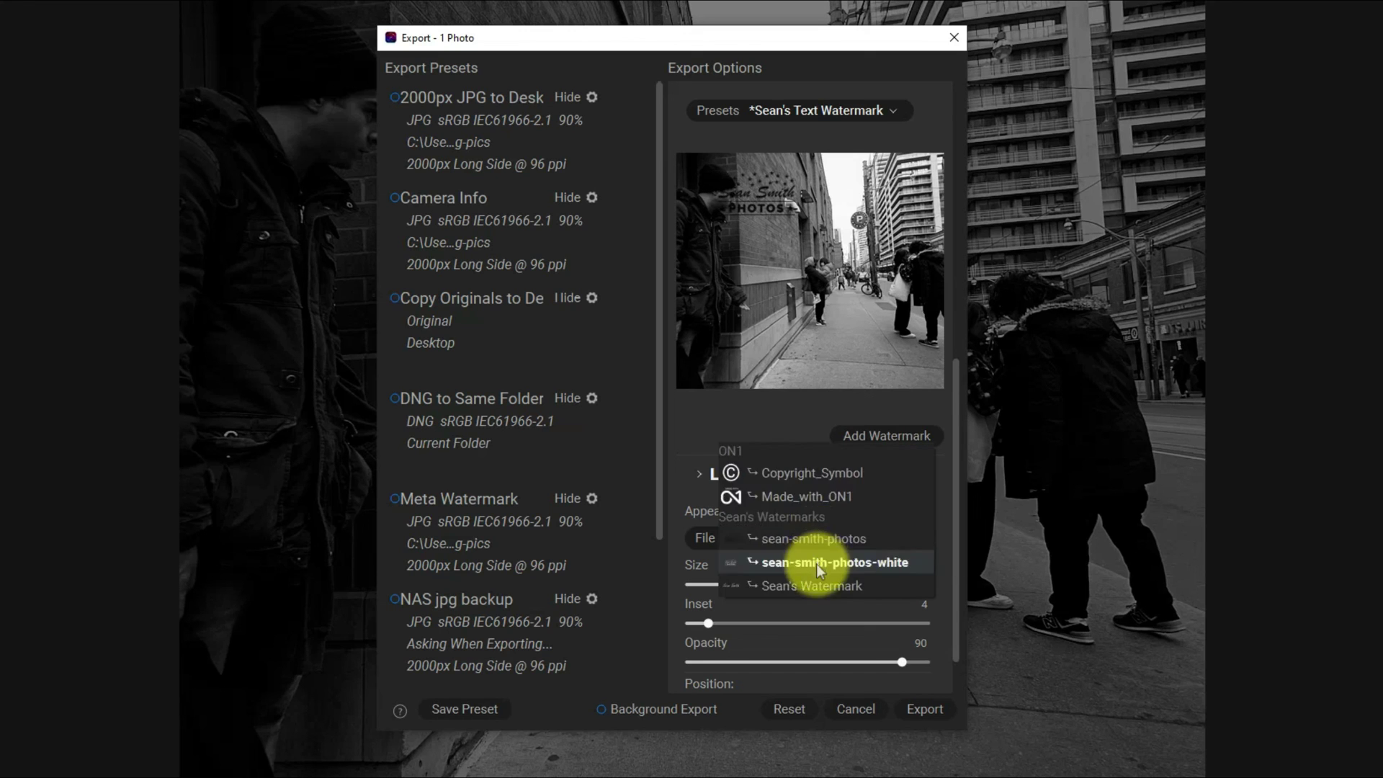
click(818, 566)
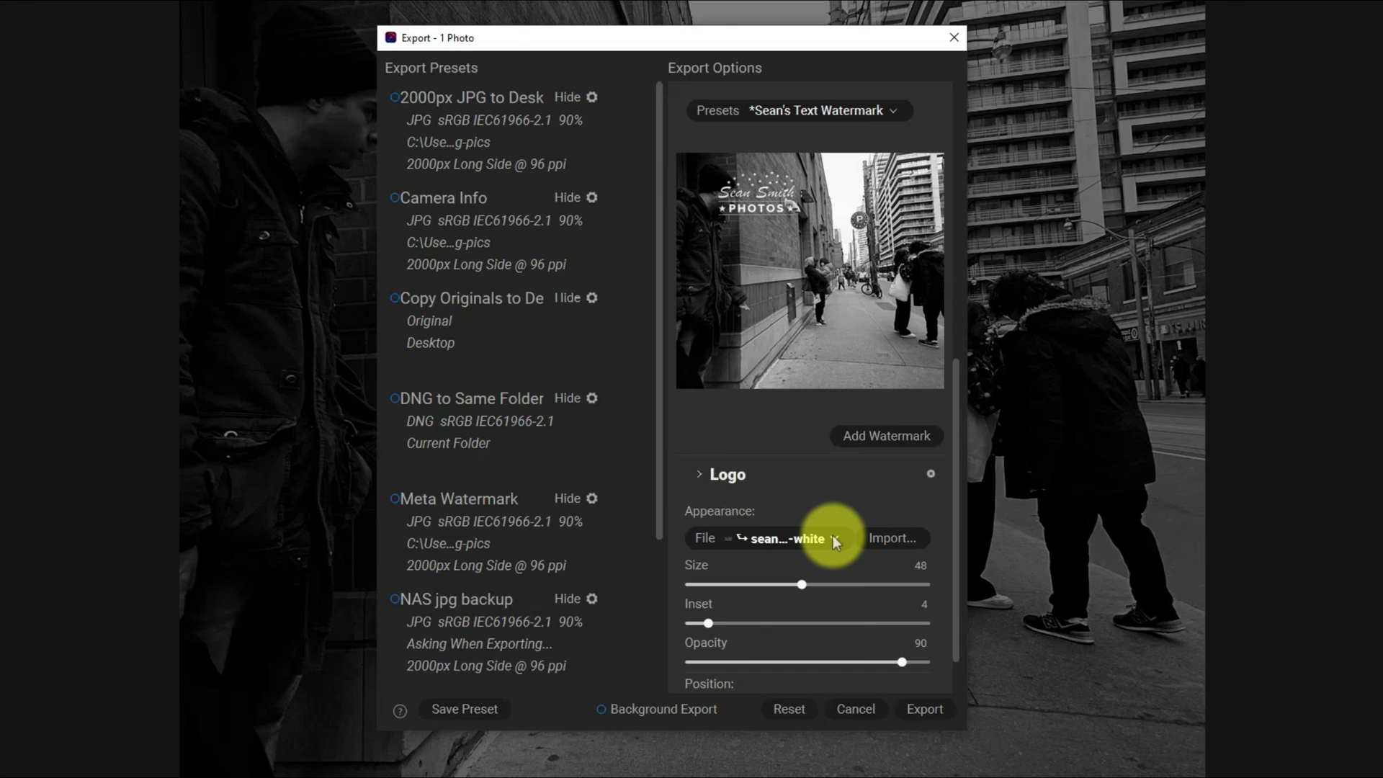
Place the white logo bottom-right at size 65, inset about 6, and lower its opacity
scroll(840, 524, down, 1)
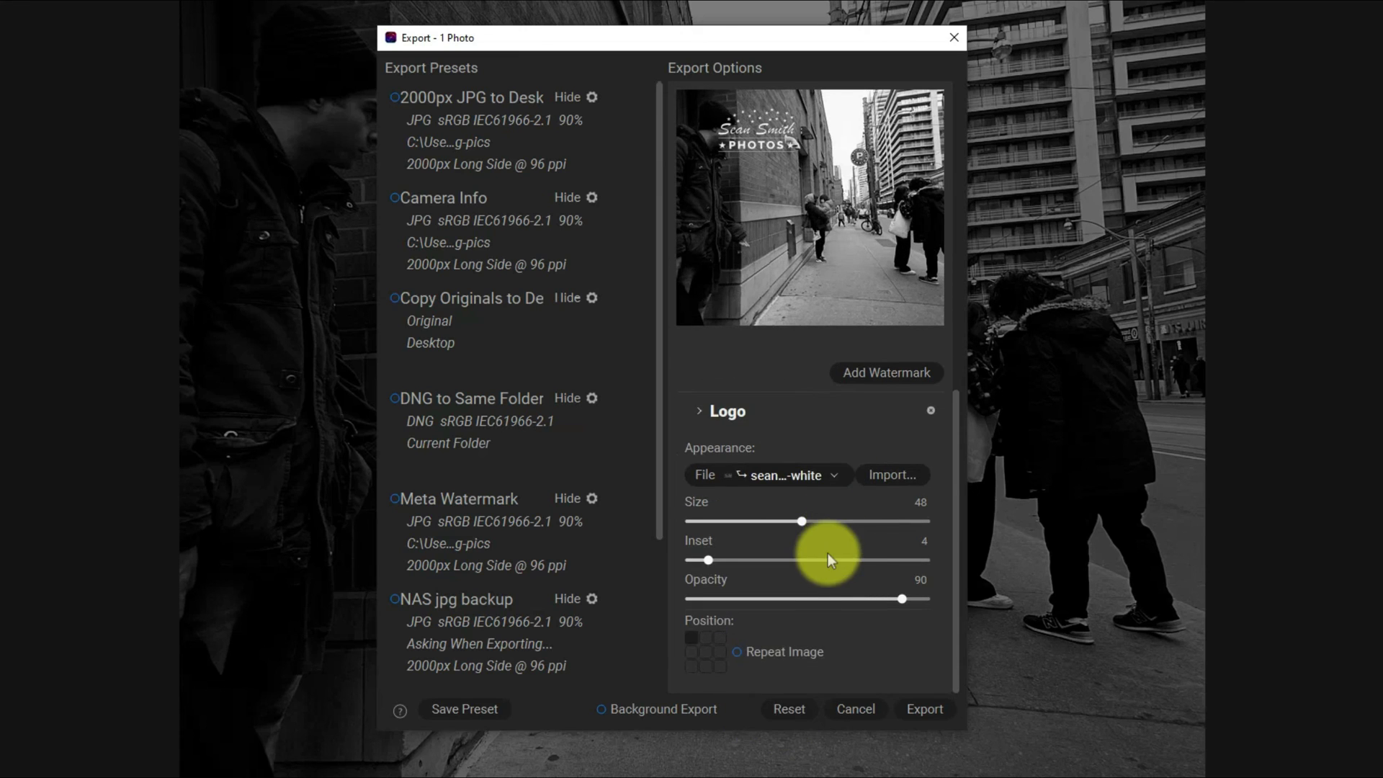
click(719, 668)
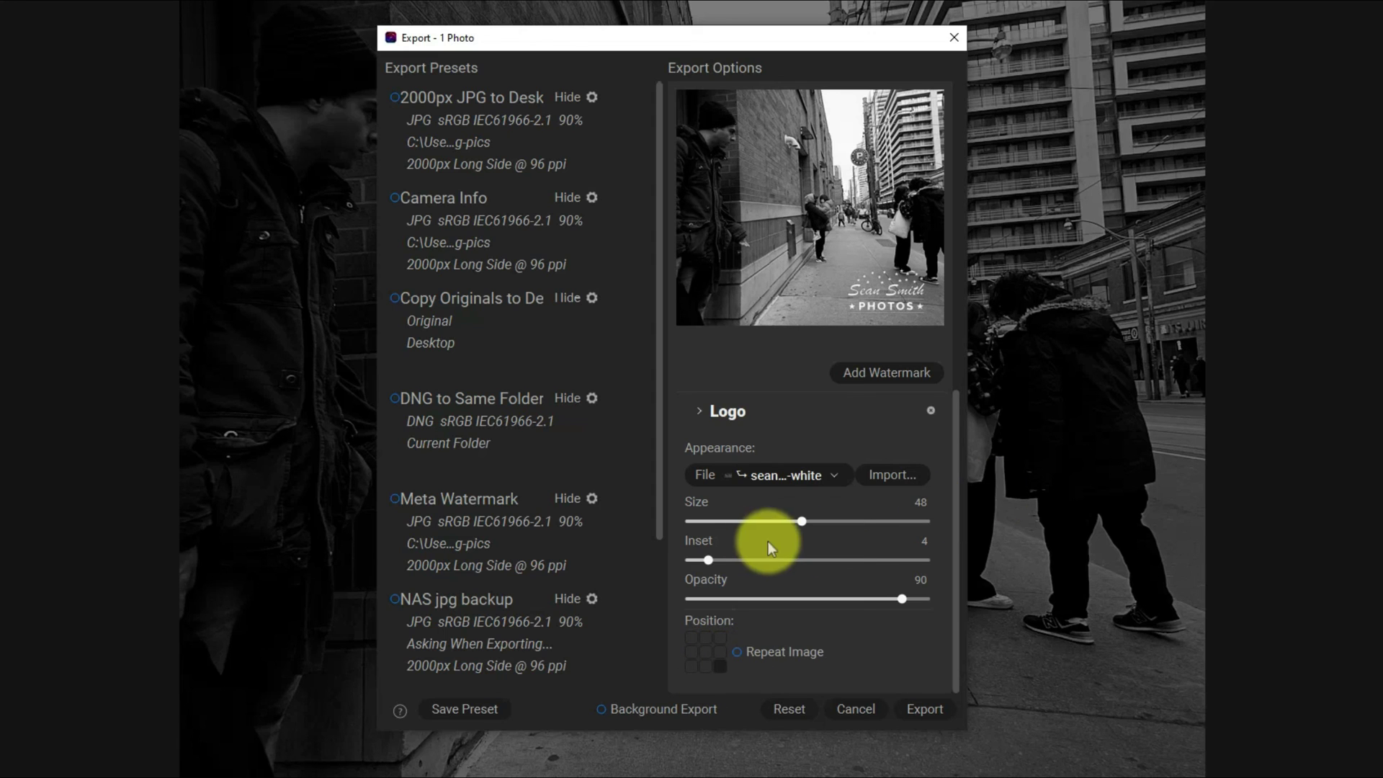
drag(801, 520, 840, 525)
drag(709, 559, 717, 562)
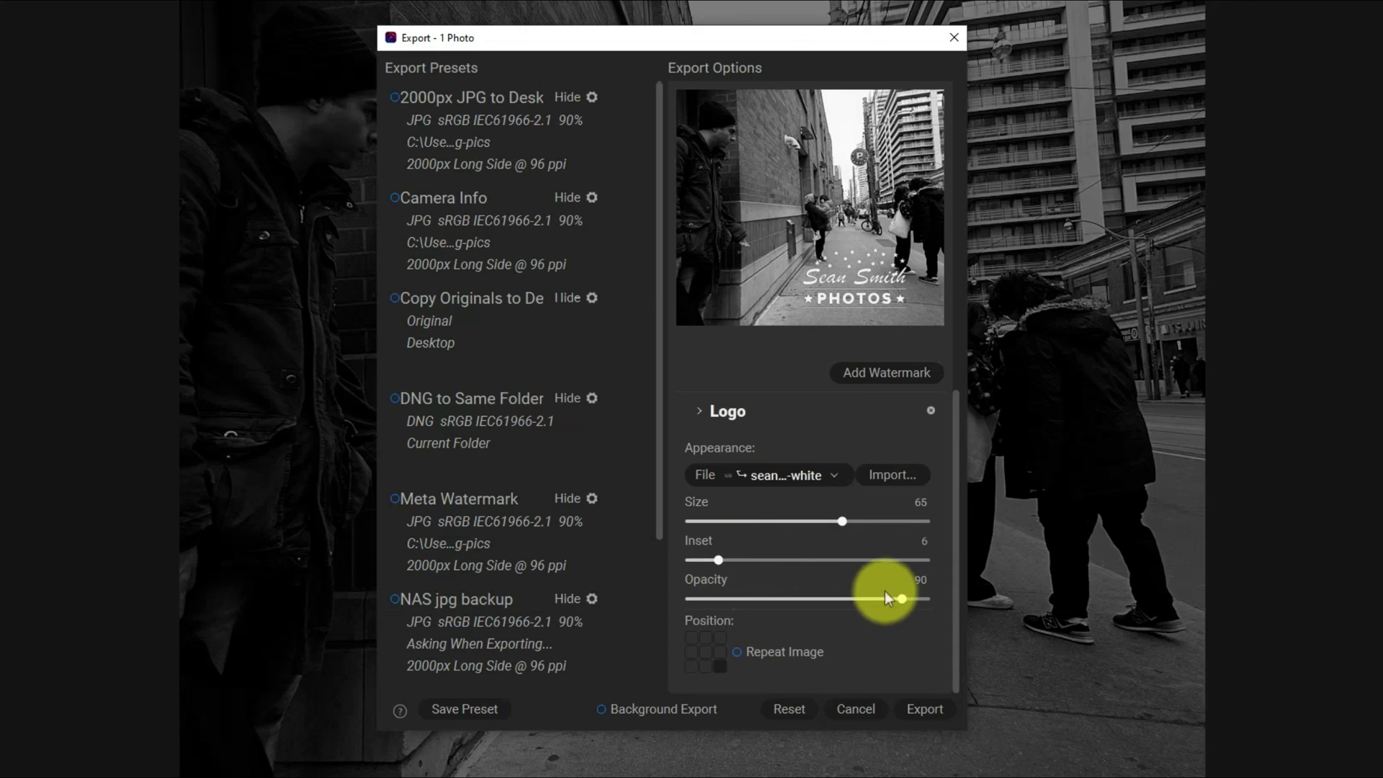
drag(879, 598, 826, 598)
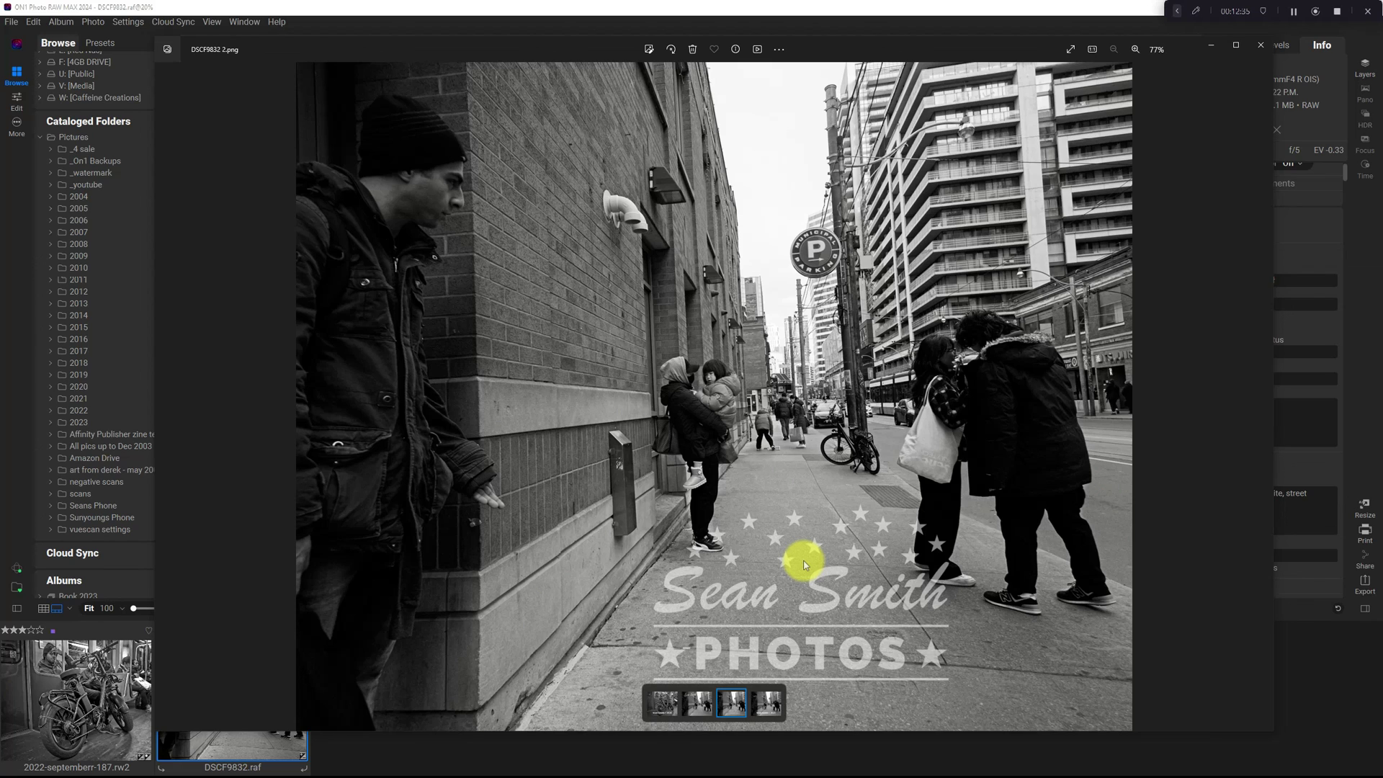
click(1259, 45)
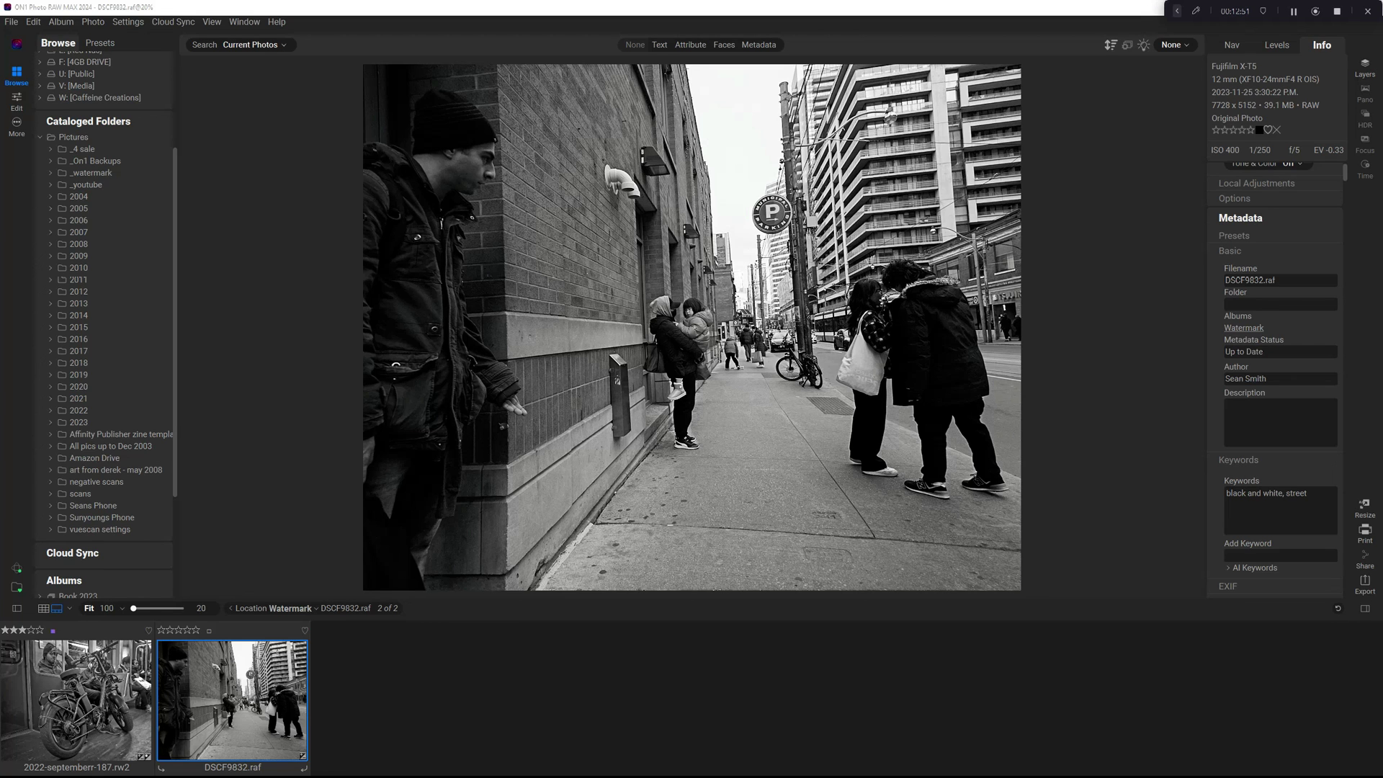
Reopen the export settings and raise the logo watermark's opacity to 100
click(1363, 583)
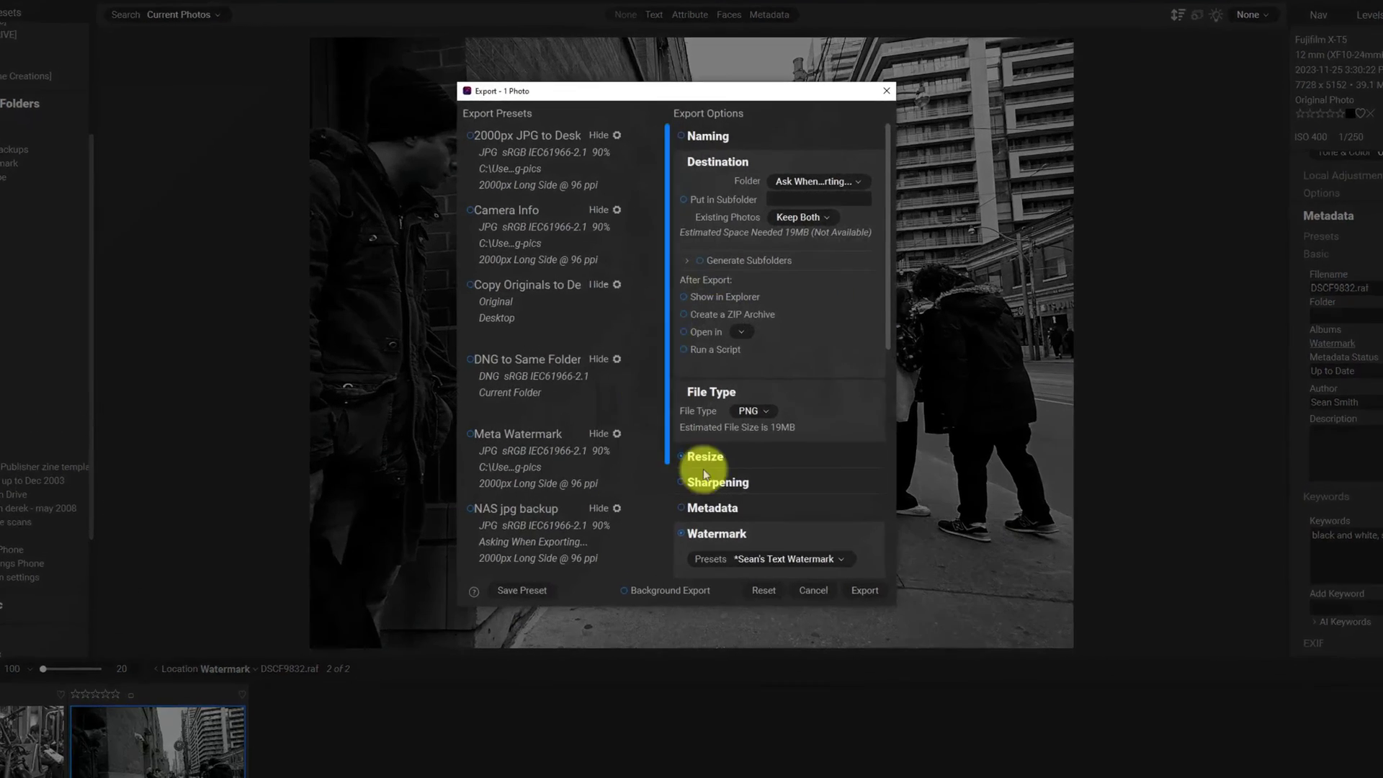
scroll(749, 443, down, 5)
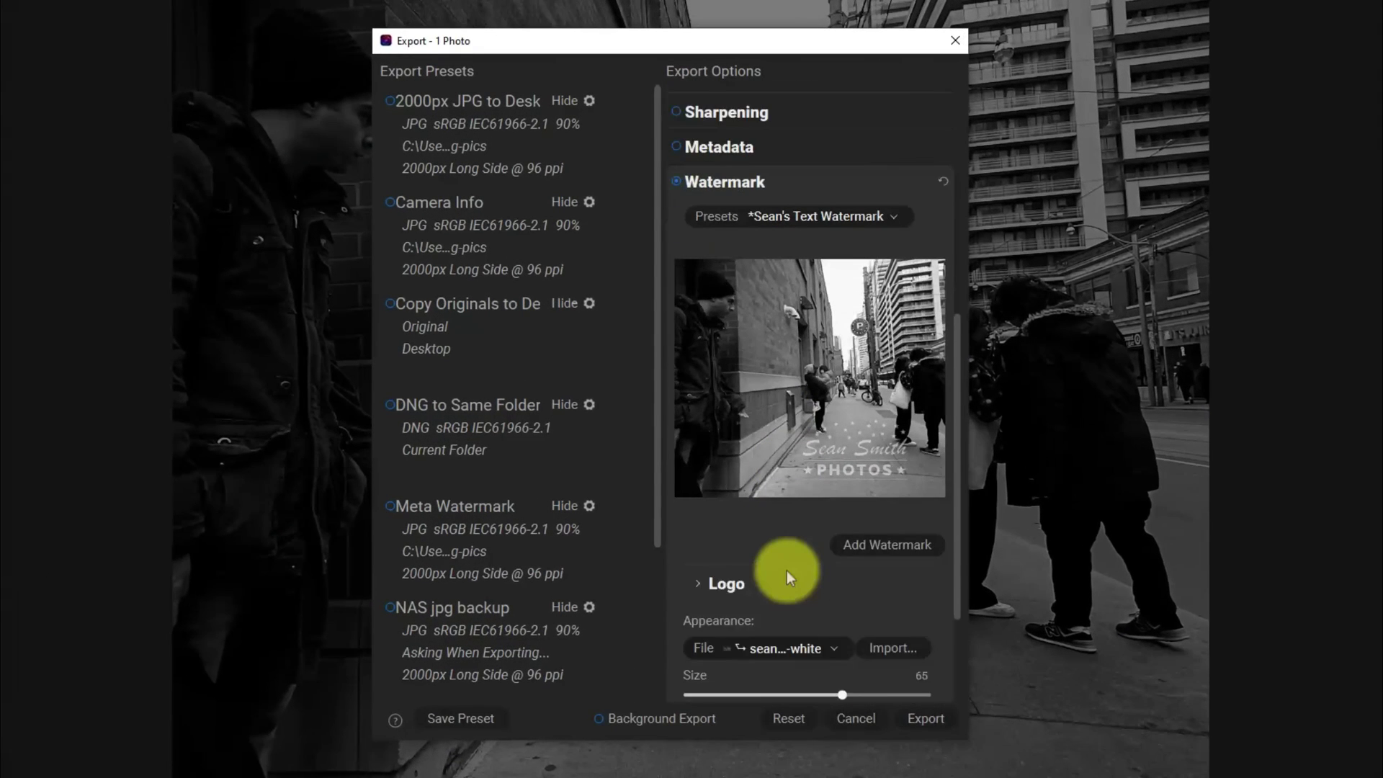
scroll(788, 571, down, 3)
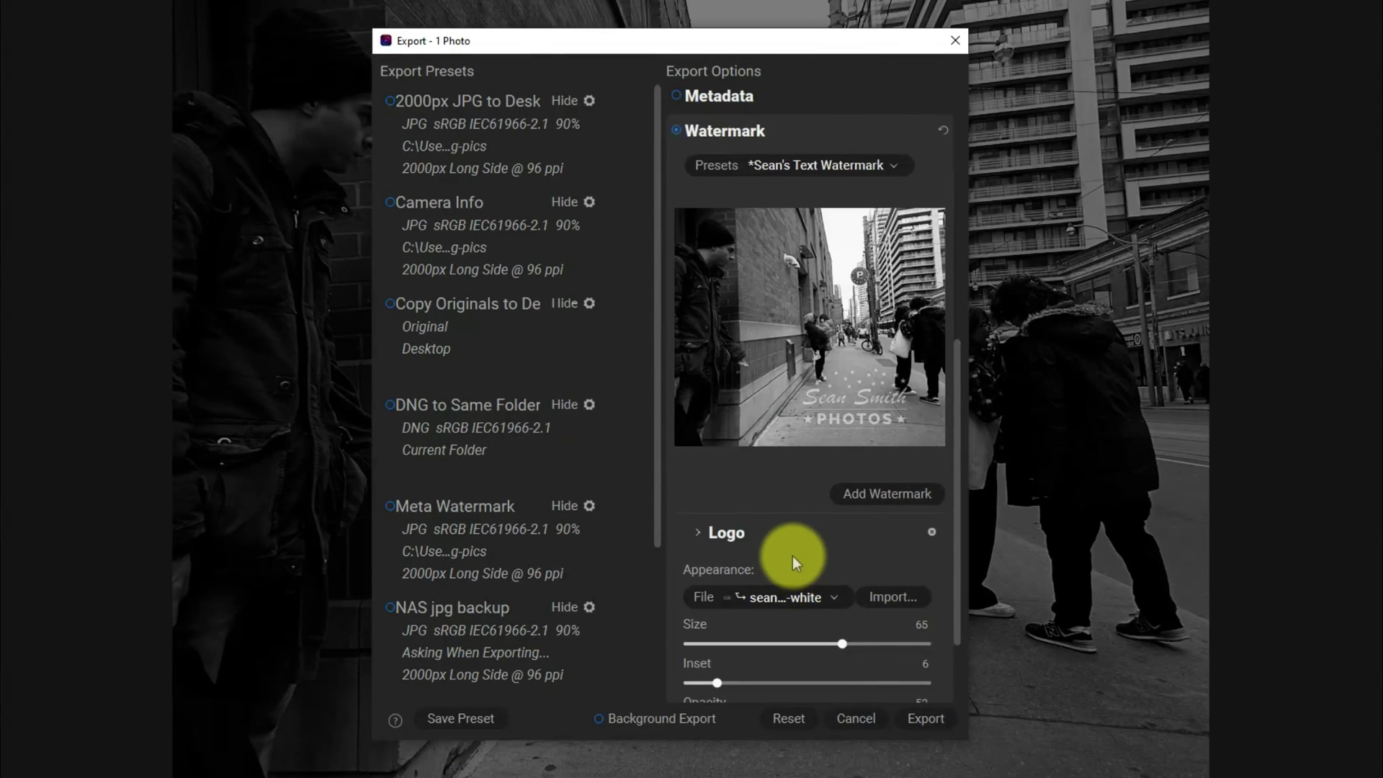
drag(826, 625, 952, 622)
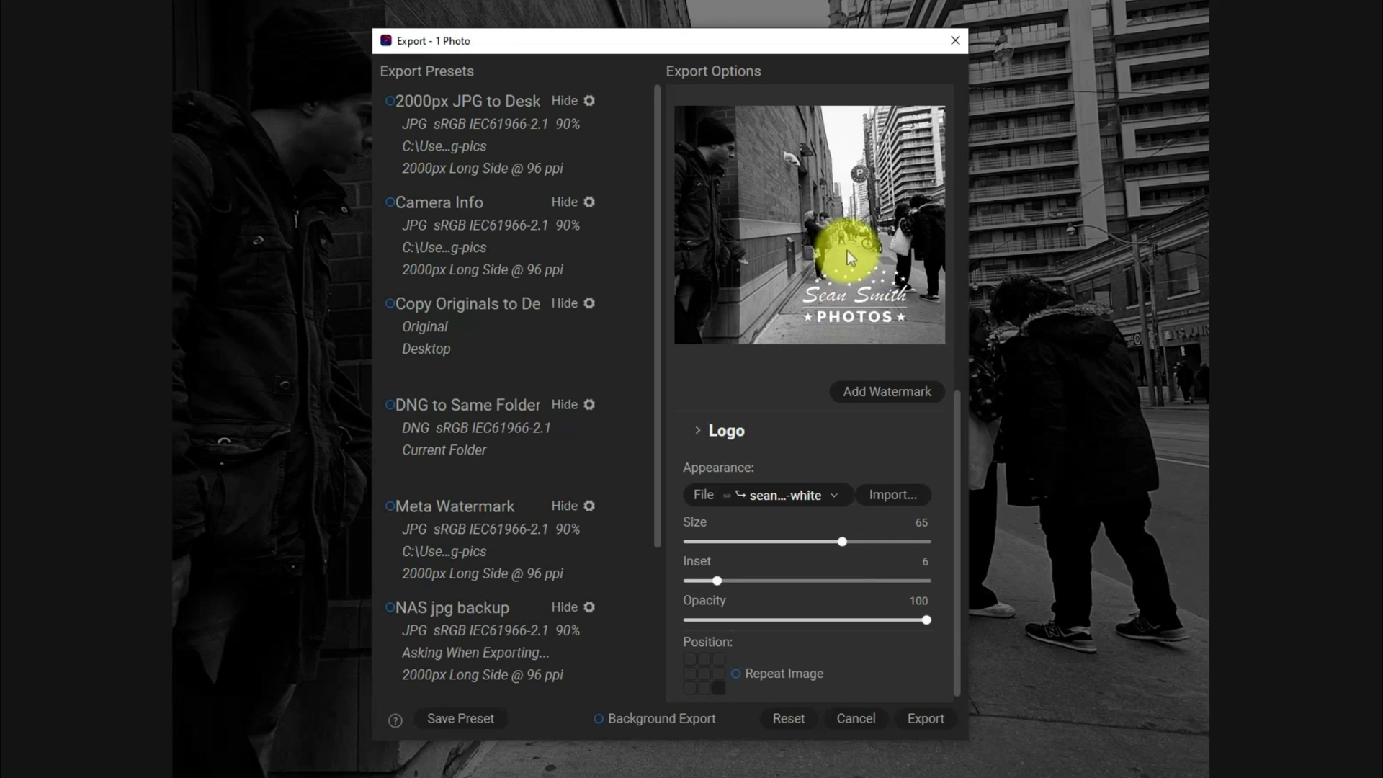
scroll(717, 673, down, 1)
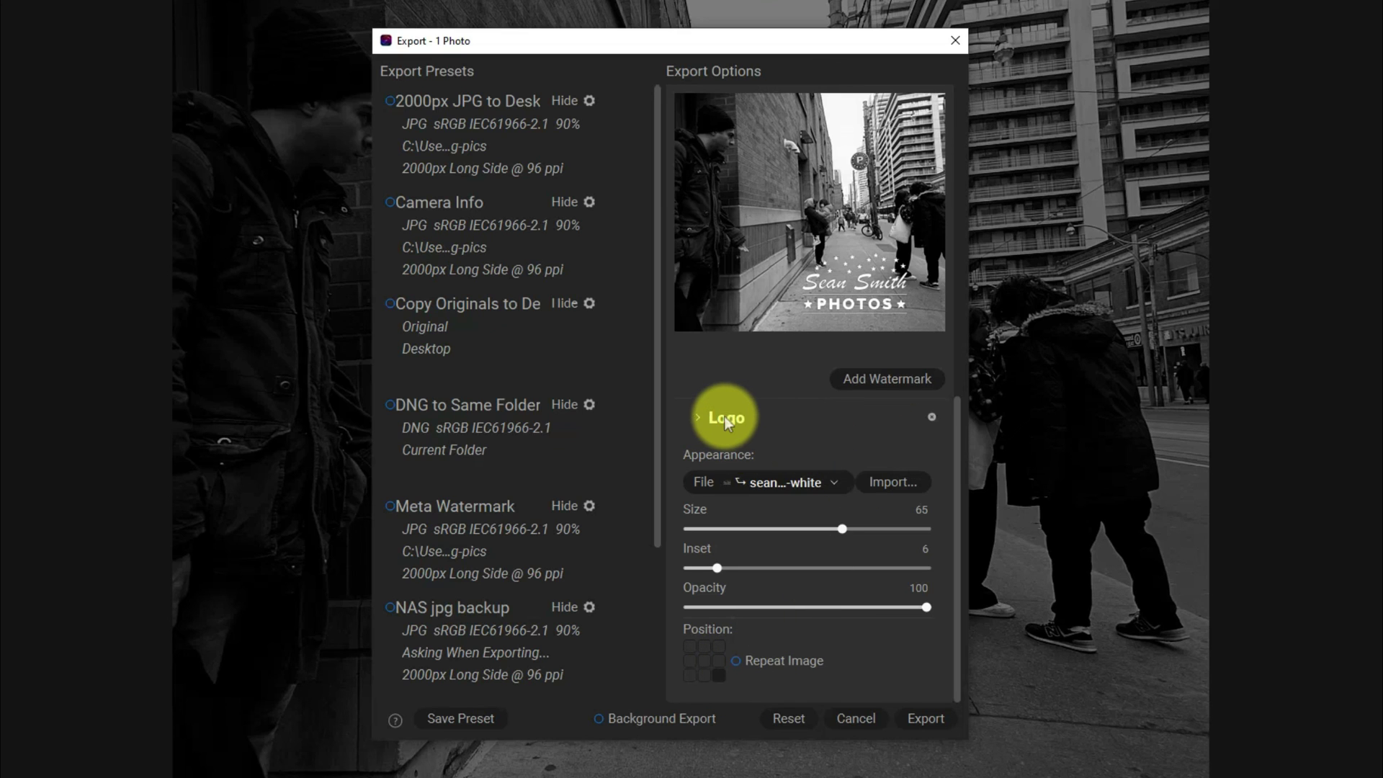
Swap the watermark file to the script signature logo and set its inset to 7
click(701, 417)
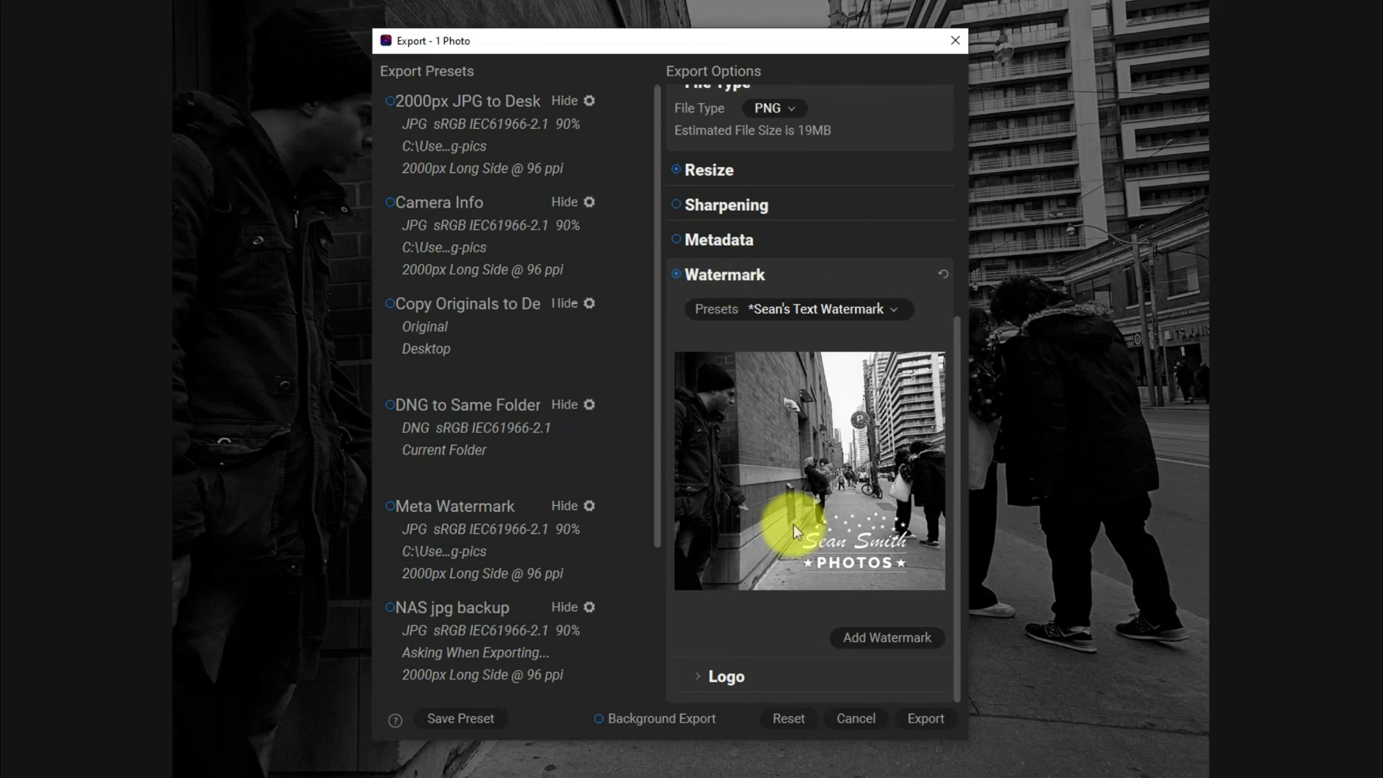
click(737, 669)
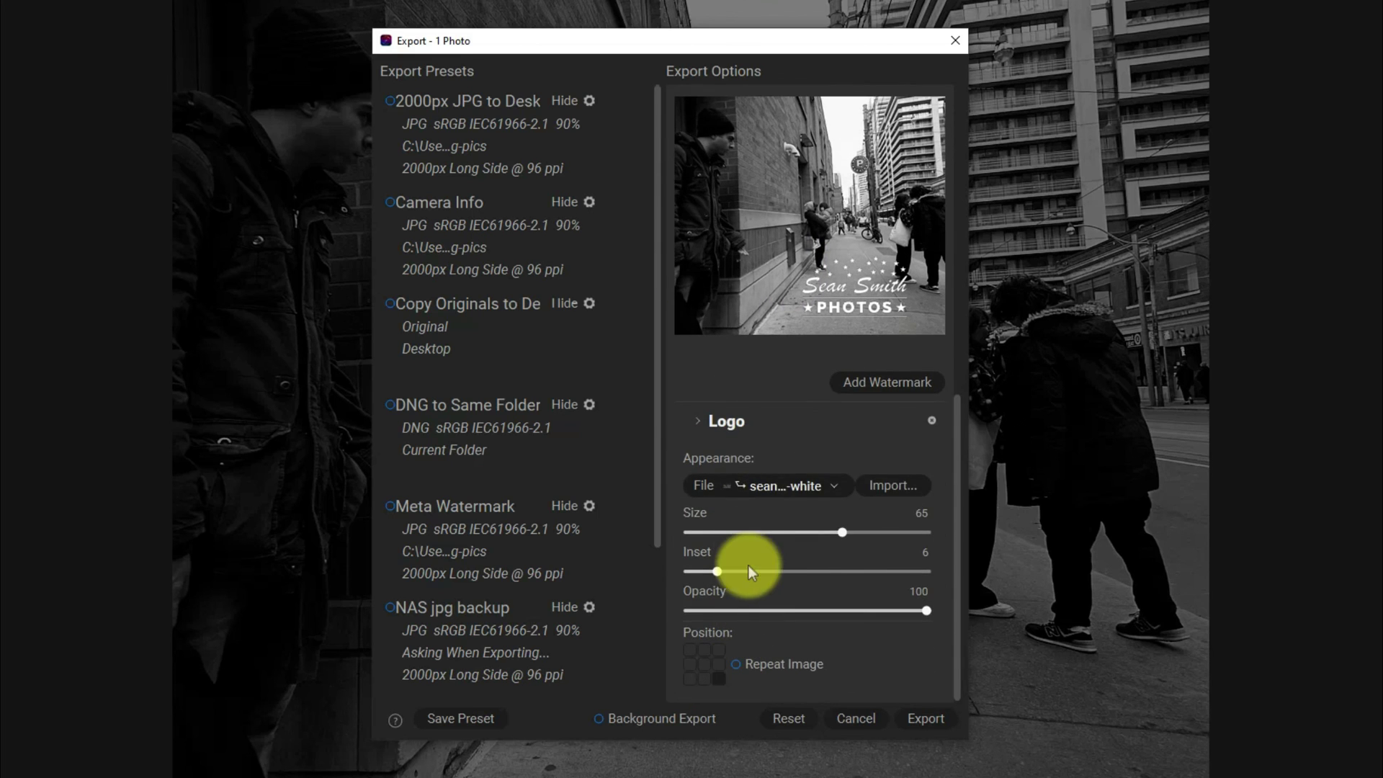
click(778, 491)
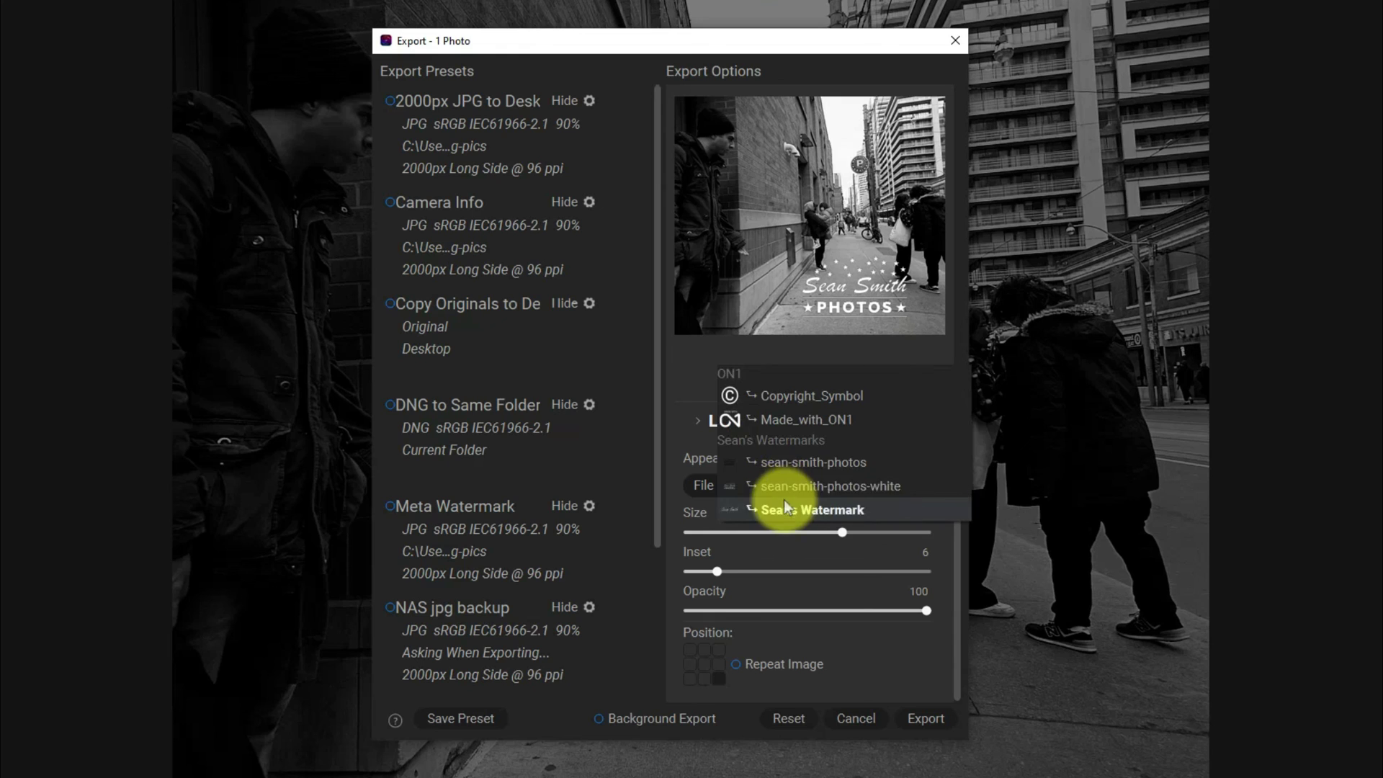
click(788, 508)
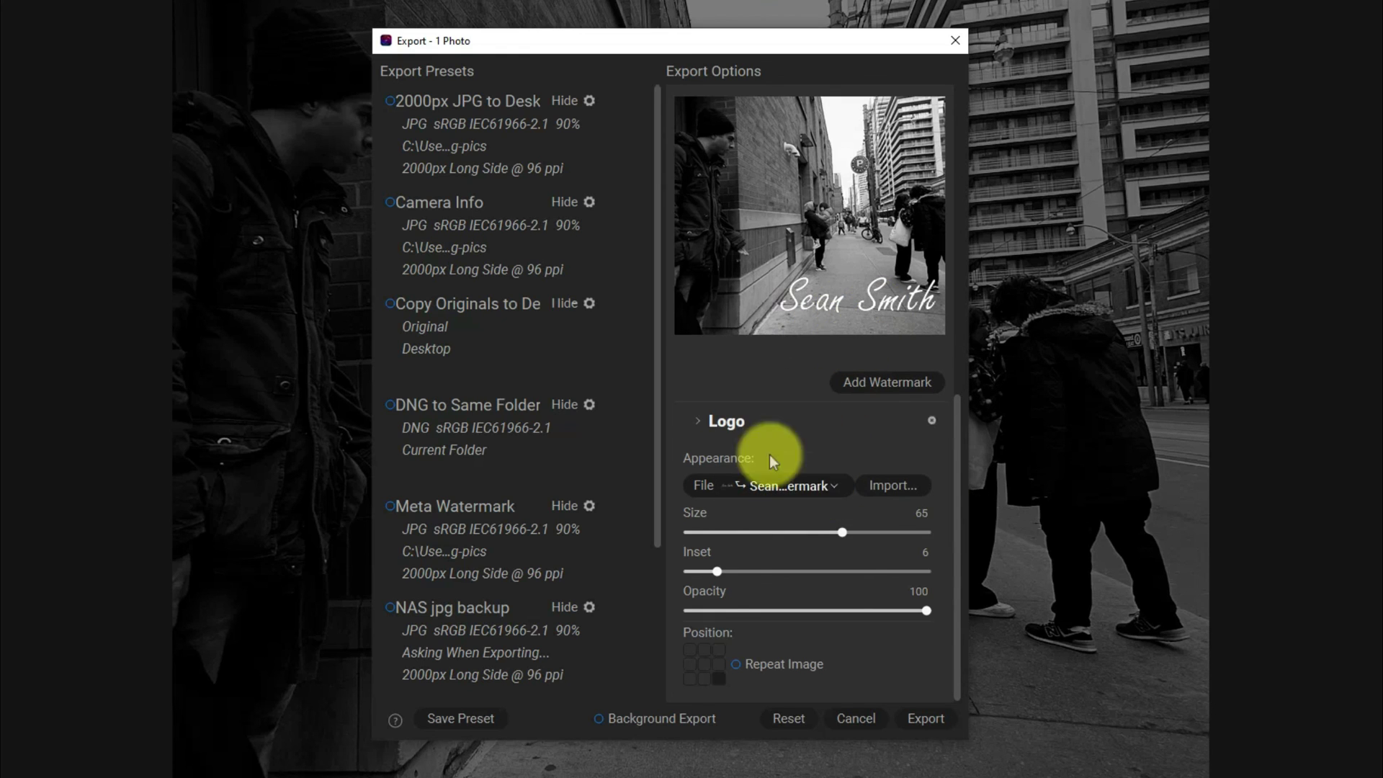
mouse_move(717, 573)
mouse_down()
mouse_move(695, 570)
mouse_move(721, 571)
mouse_up()
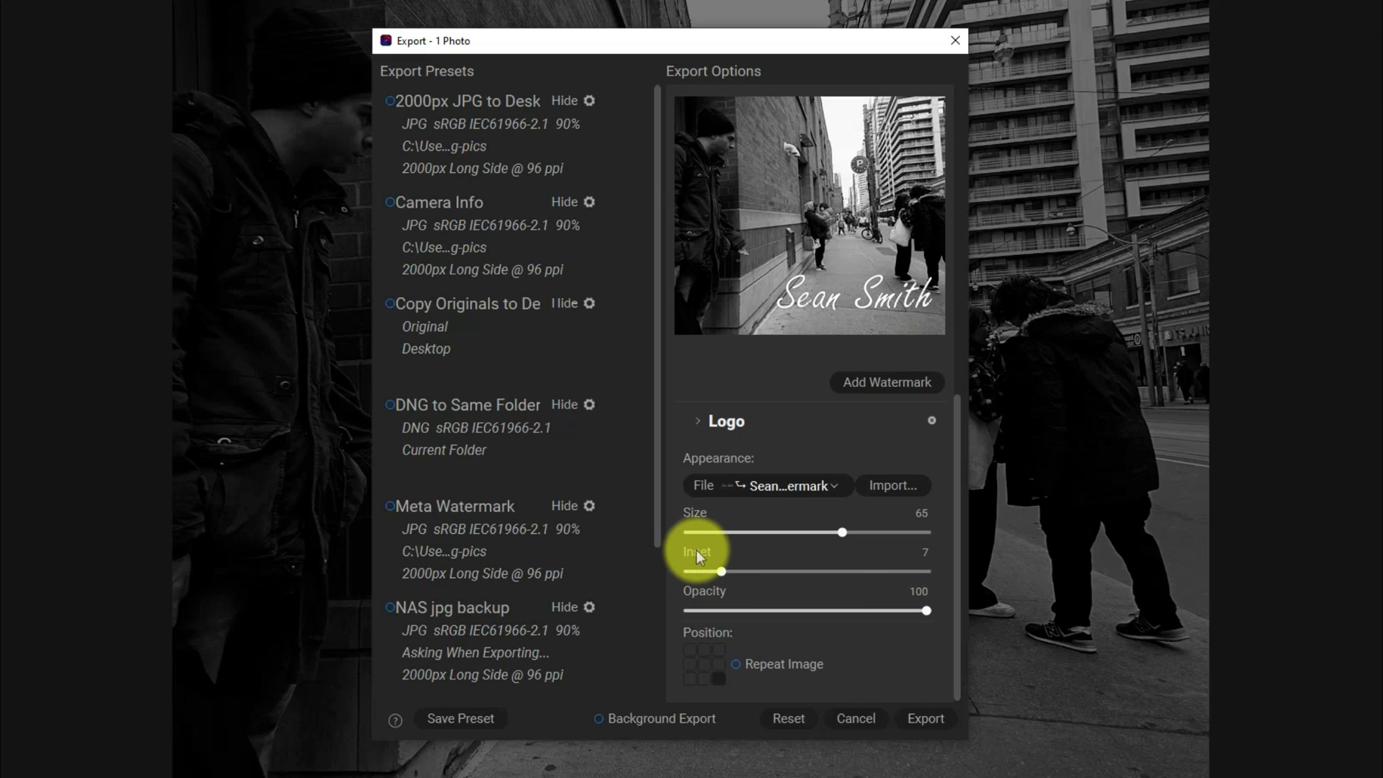